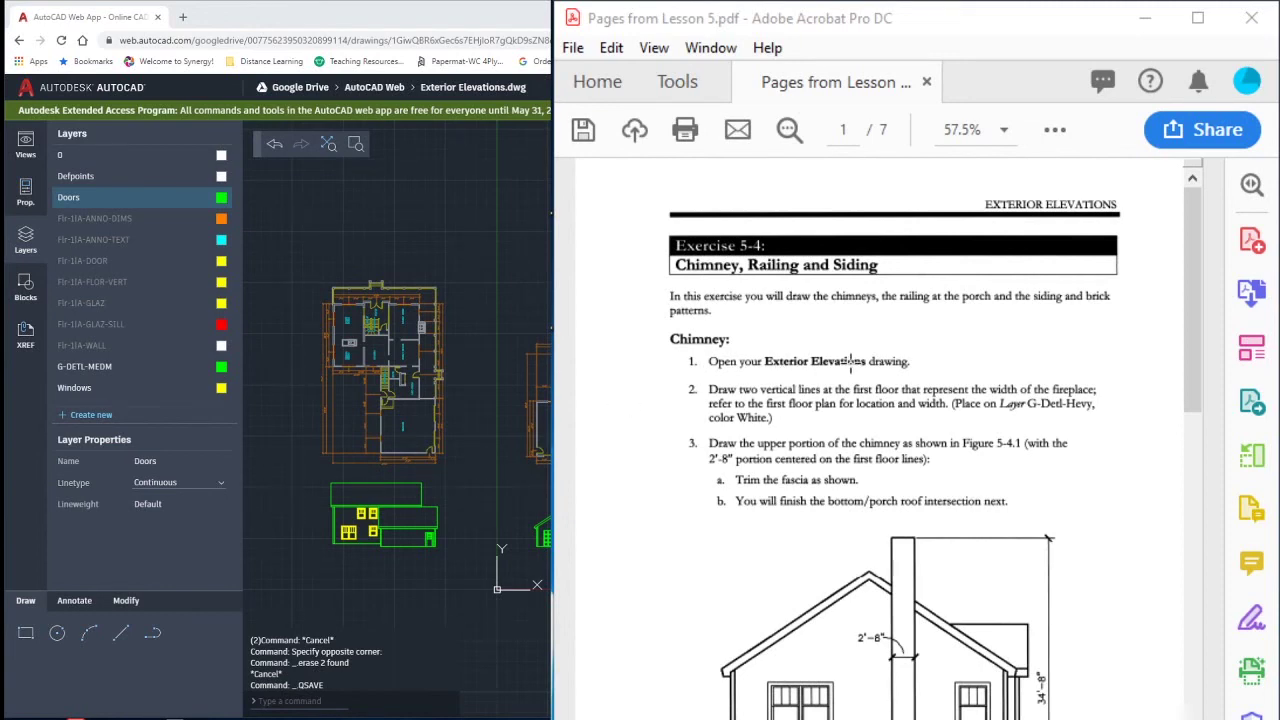
Step: Create a layer named G-DETL-HEVY as specified in the exercise sheet and make it the current layer
left_click_drag(996, 402, 1100, 410)
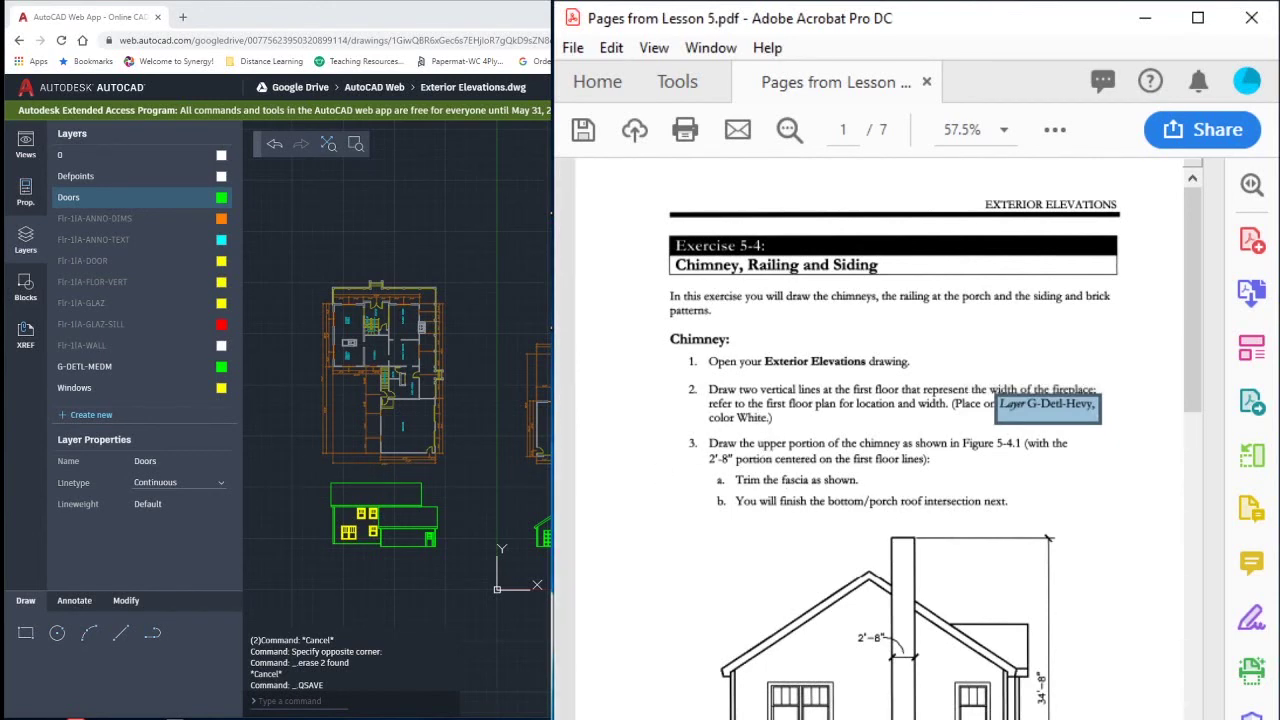
key("super+Up")
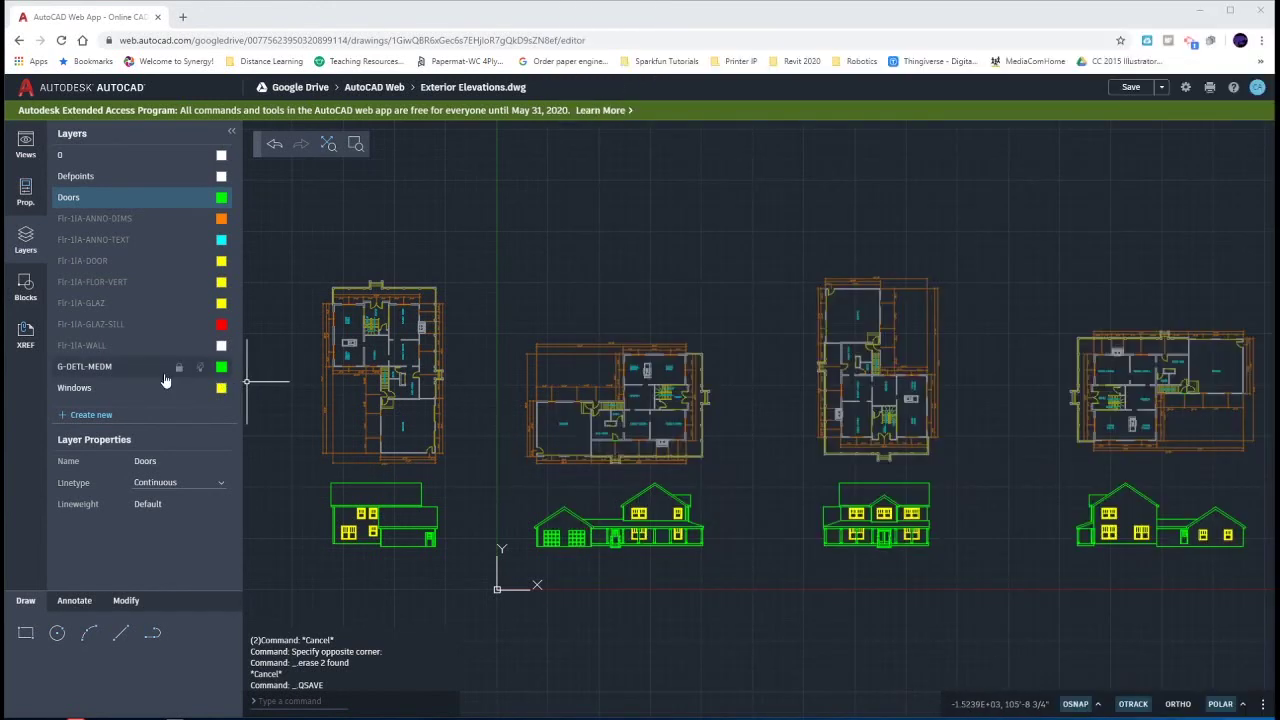
left_click(107, 419)
type("G-DETL-HEVY")
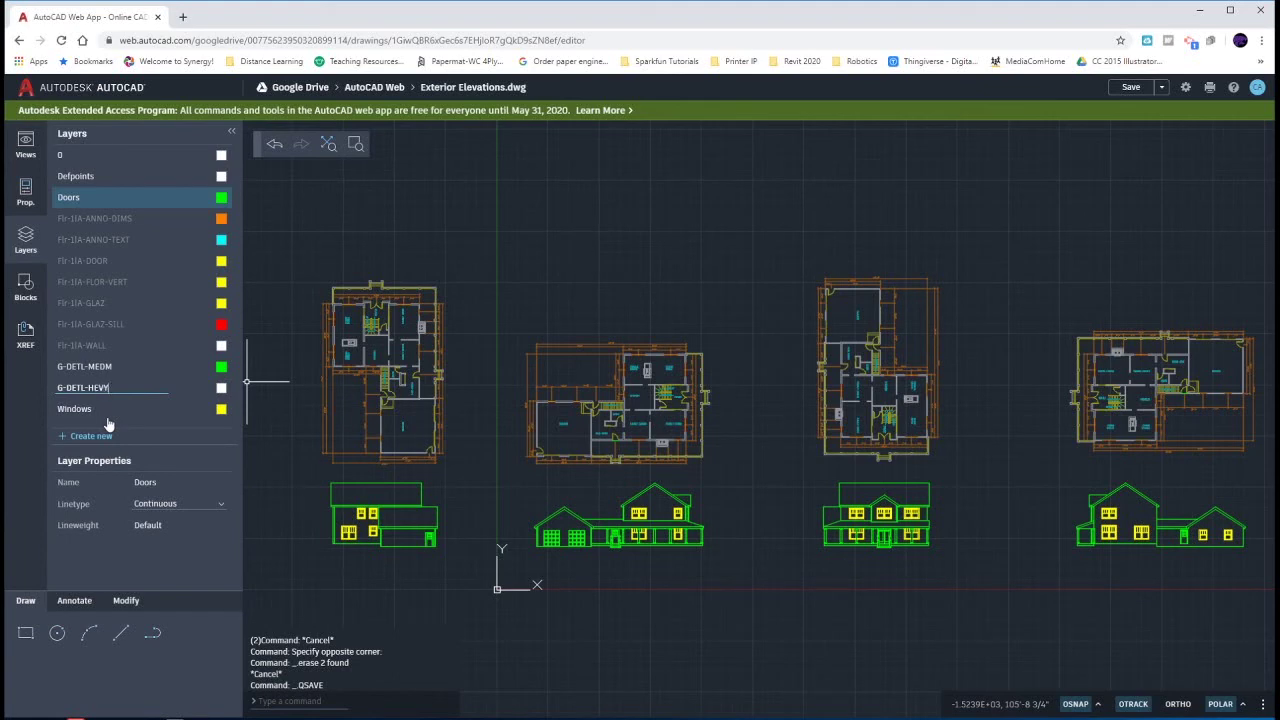
key("Return")
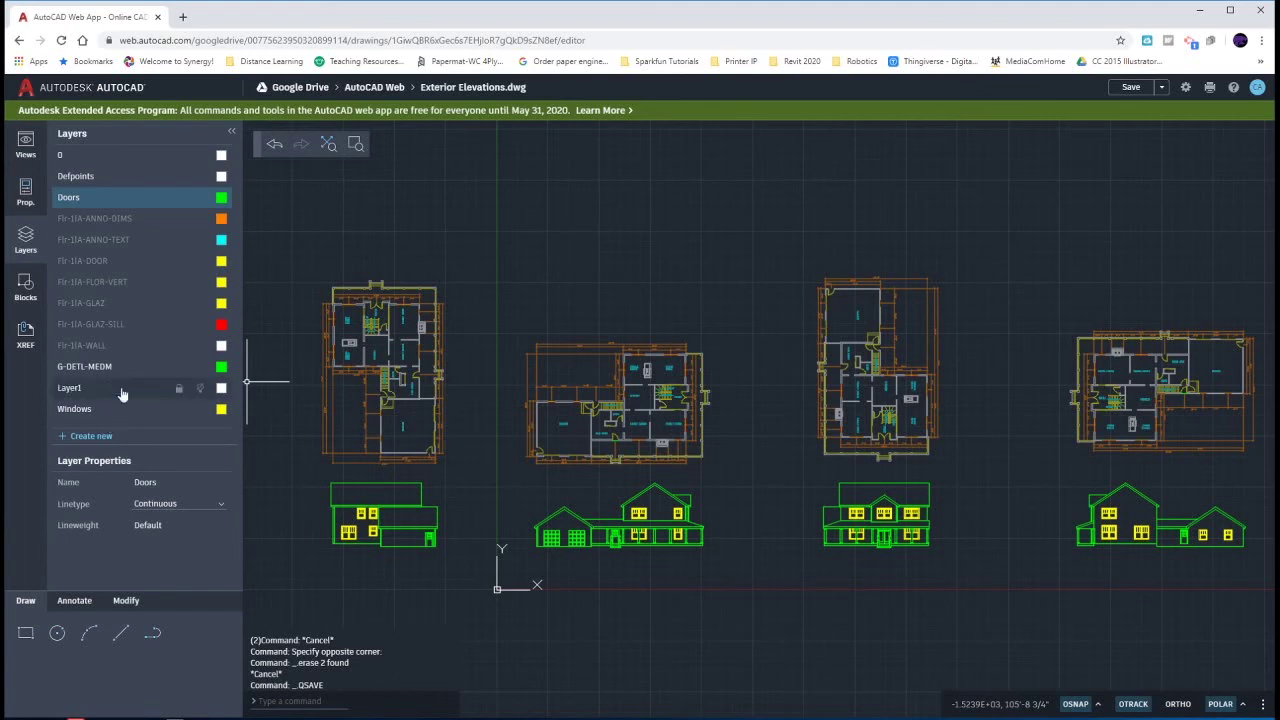
left_click(127, 370)
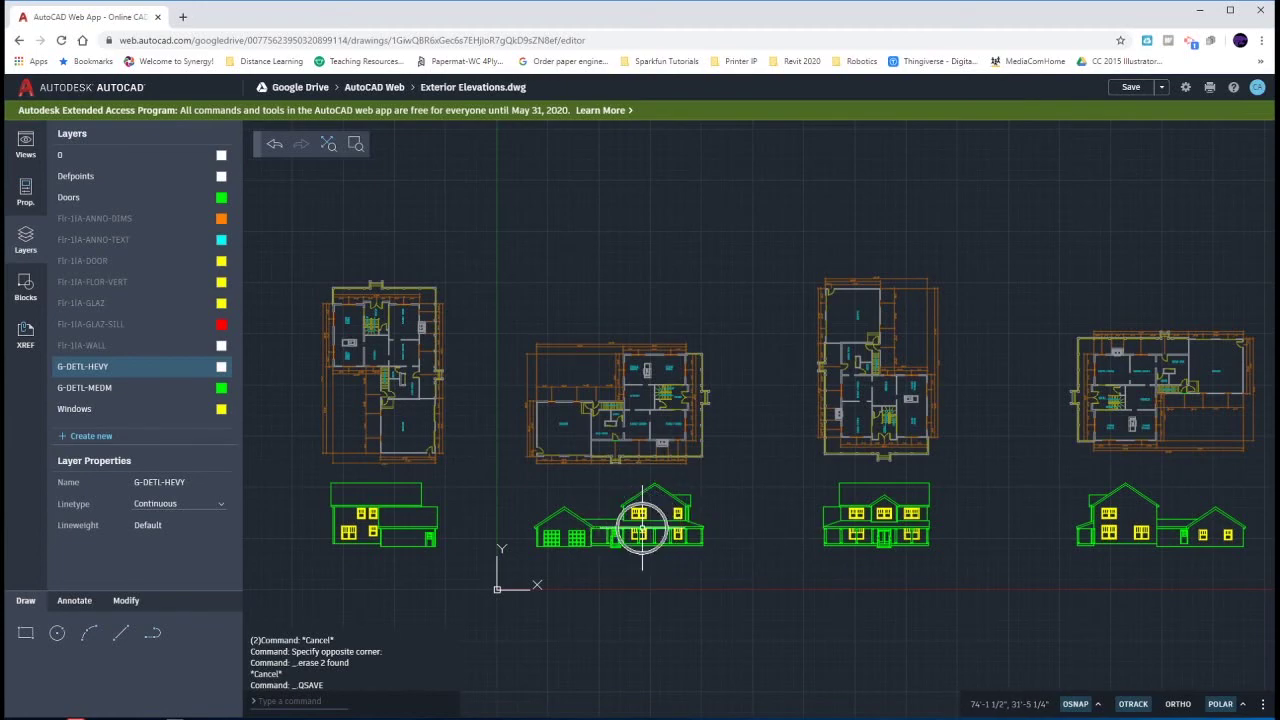
Step: Draw a vertical line from the fireplace's left corner in the floor plan down to the porch floor line of the elevation below
scroll(643, 528, "up", 5)
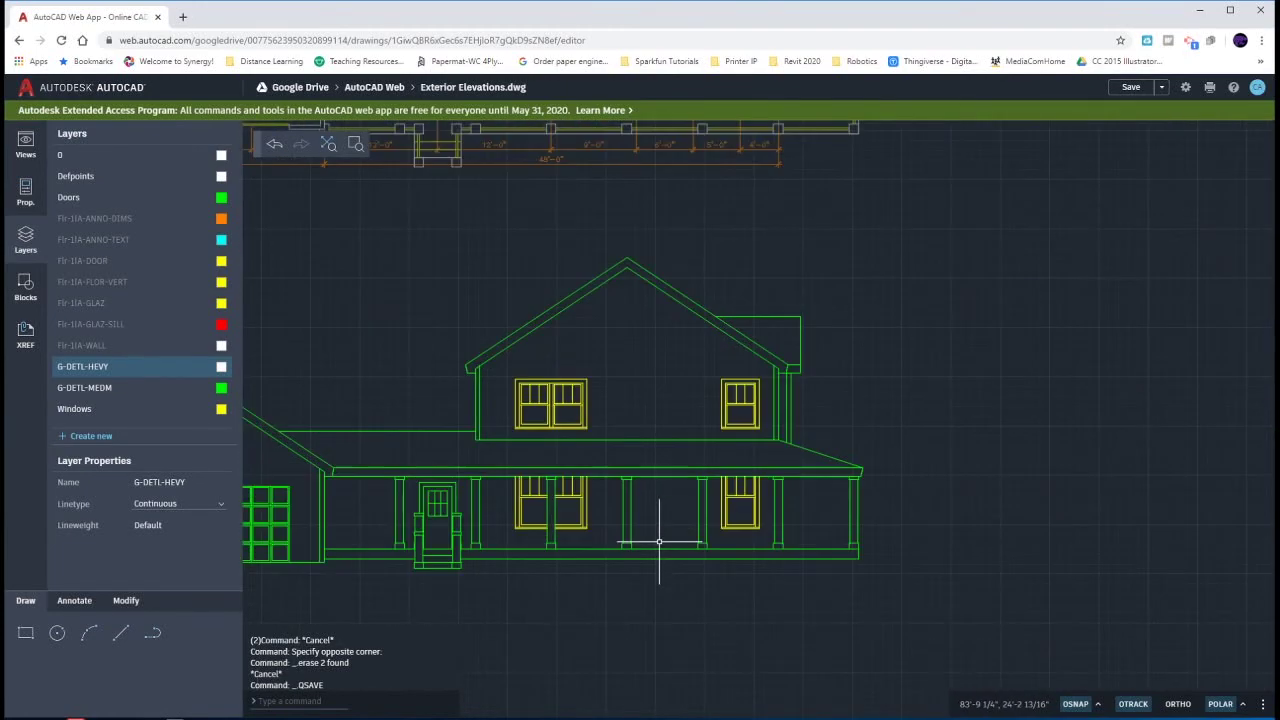
middle_click_drag(672, 394, 663, 463)
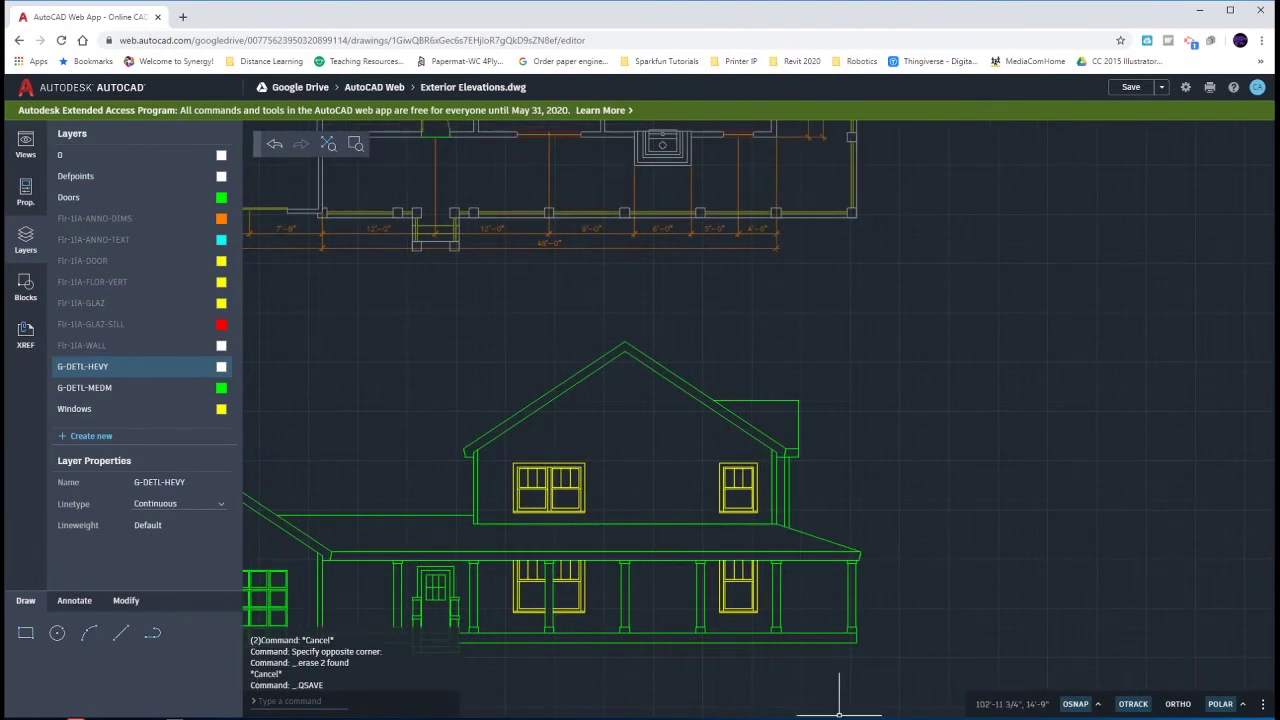
key("alt+Tab")
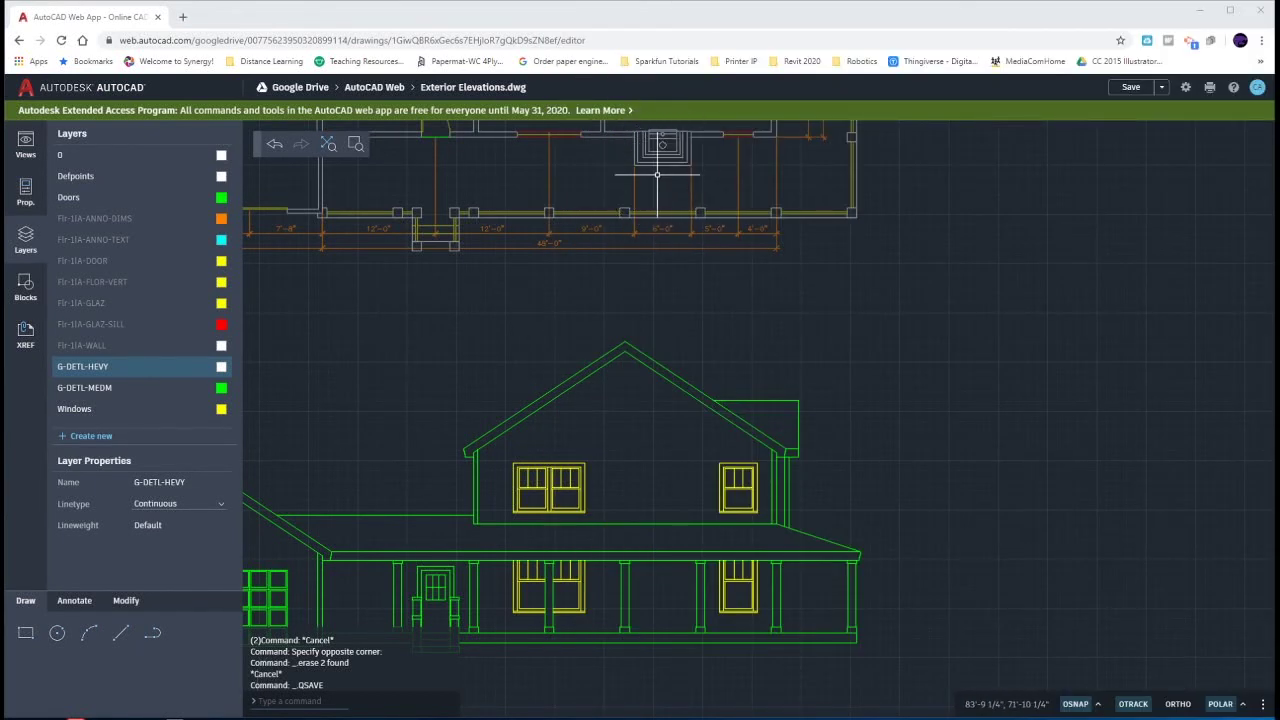
left_click(121, 632)
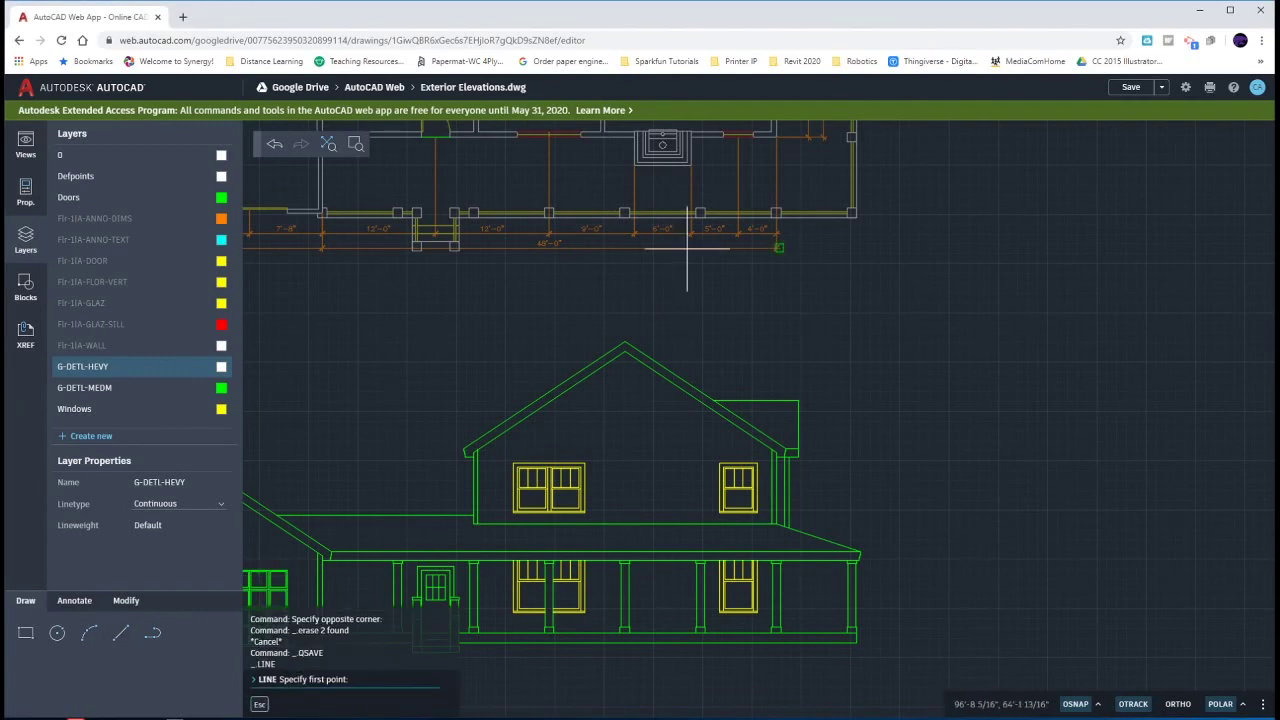
left_click(634, 168)
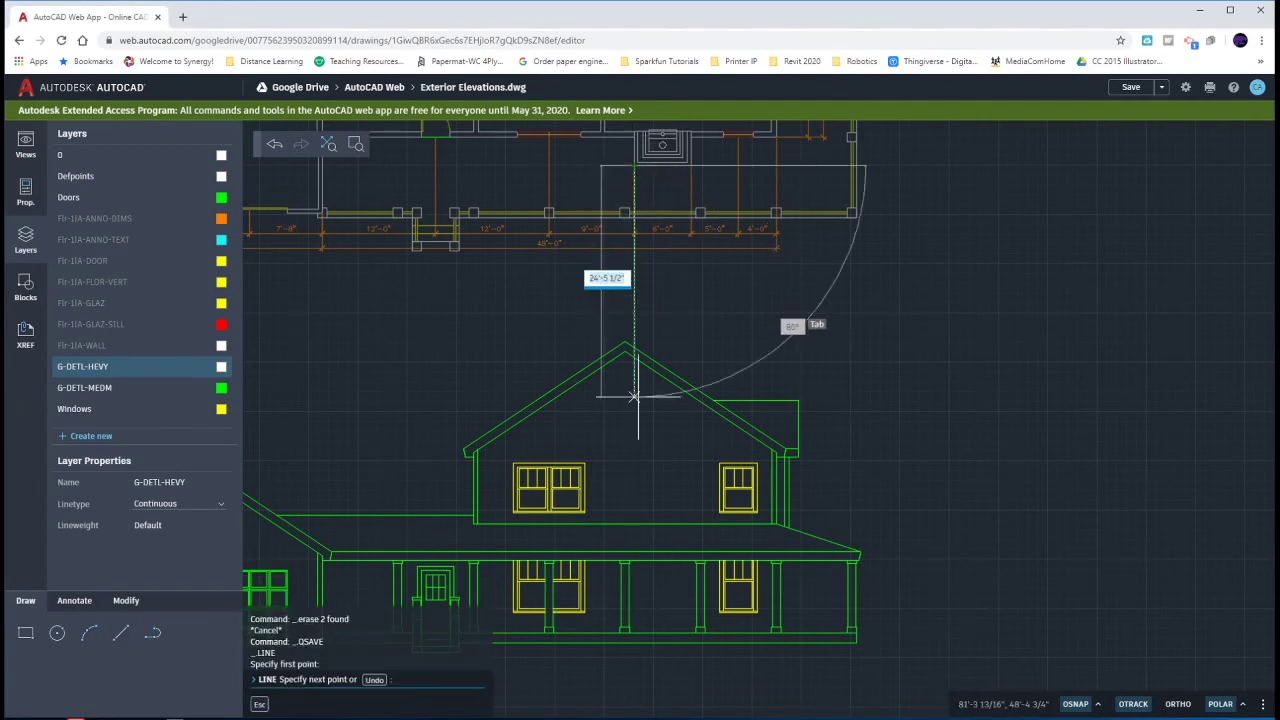
left_click(634, 630)
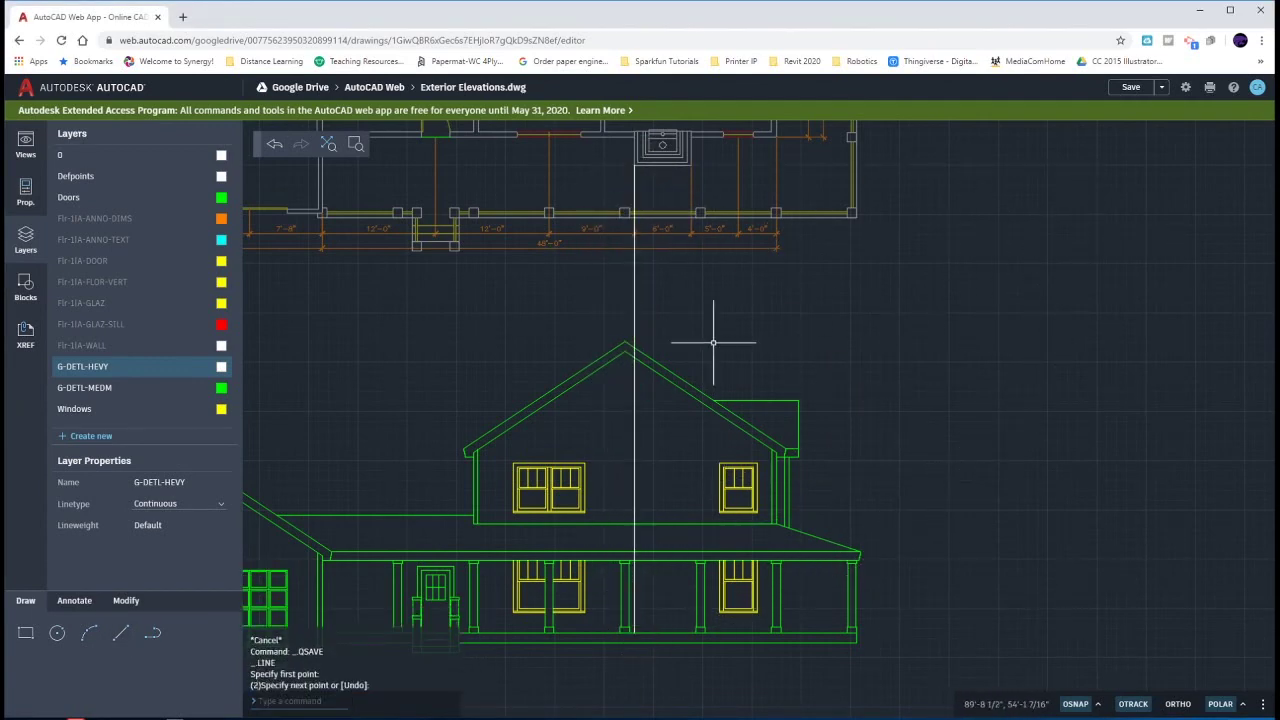
key("Return")
Step: Draw a matching vertical line from the fireplace's right corner down to the porch floor line
key("Return")
left_click(690, 165)
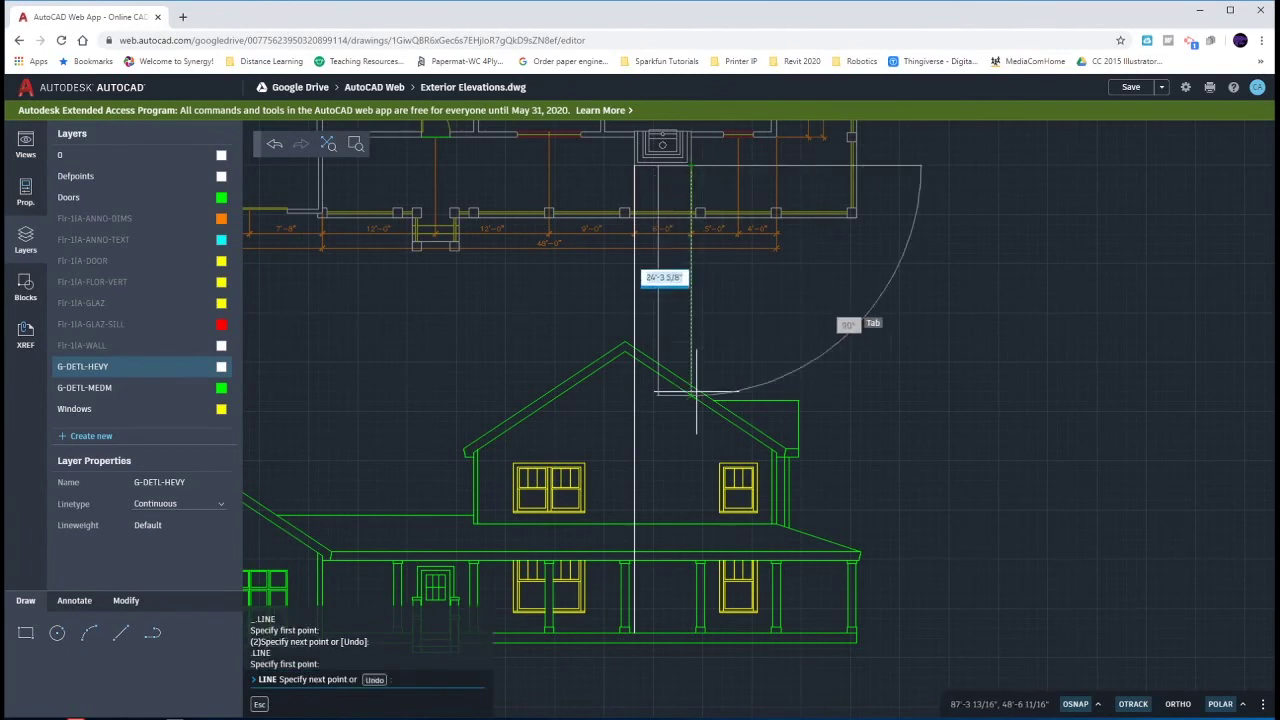
left_click(690, 632)
key("Escape")
key("Escape")
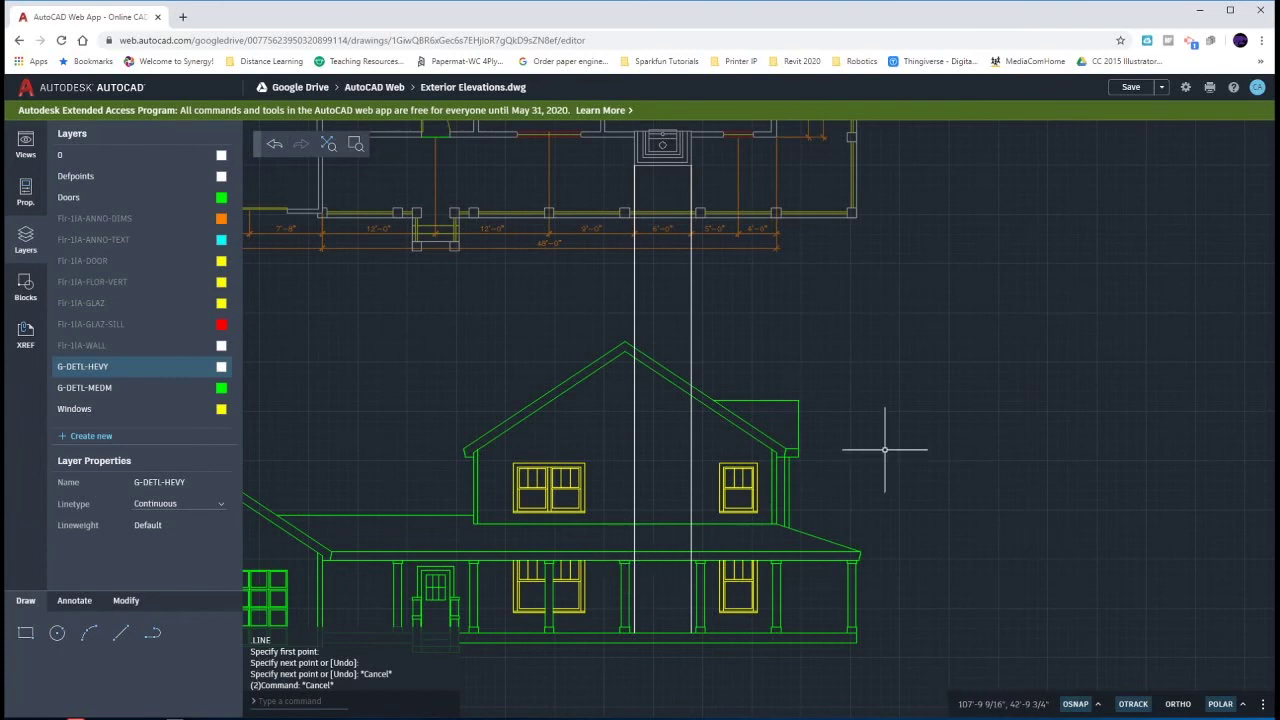
Step: Trim both vertical lines at the porch roof fascia and delete their upper portions, keeping only the segments within the porch
type("tr")
key("Return")
left_click(690, 595)
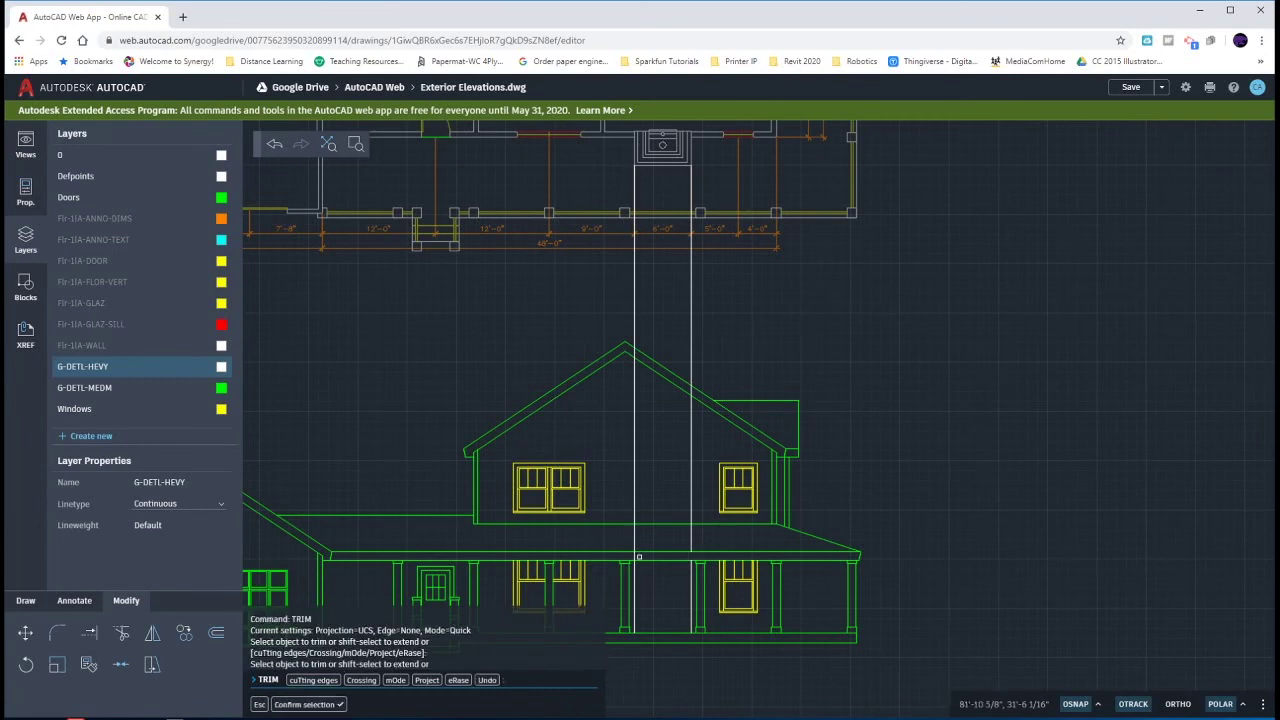
key("Escape")
key("Escape")
left_click(705, 288)
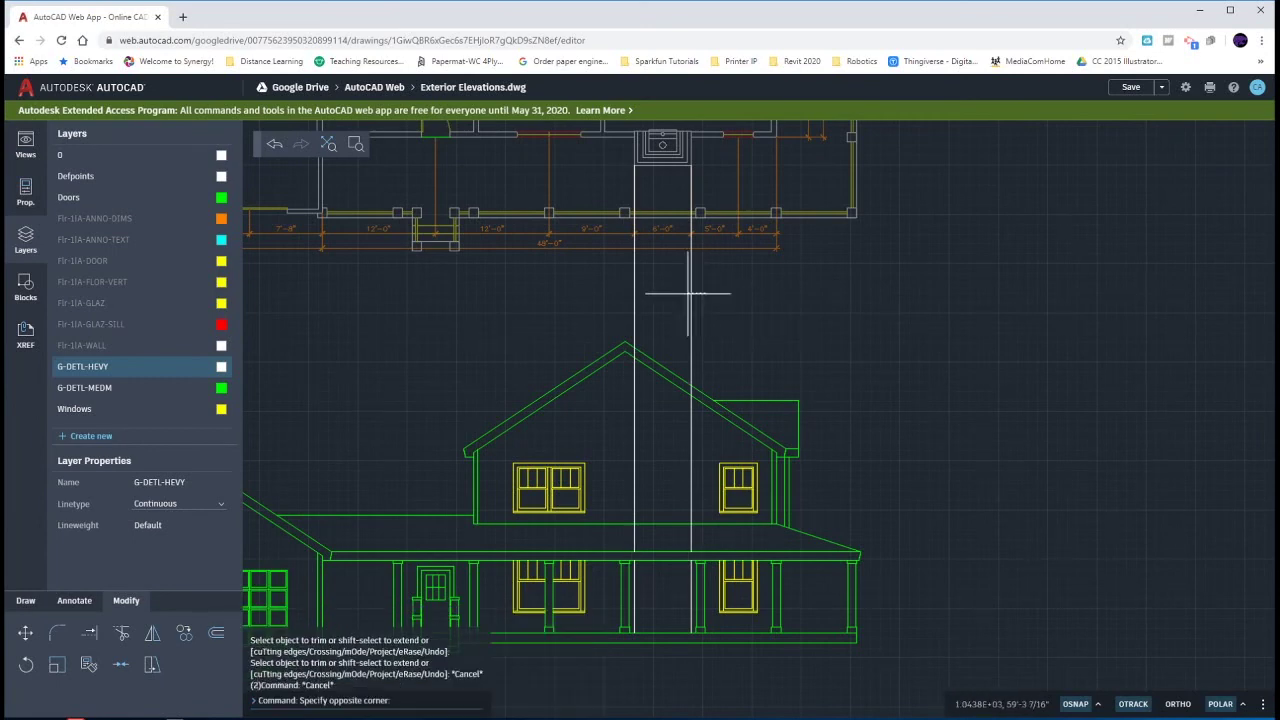
left_click(620, 293)
key("Delete")
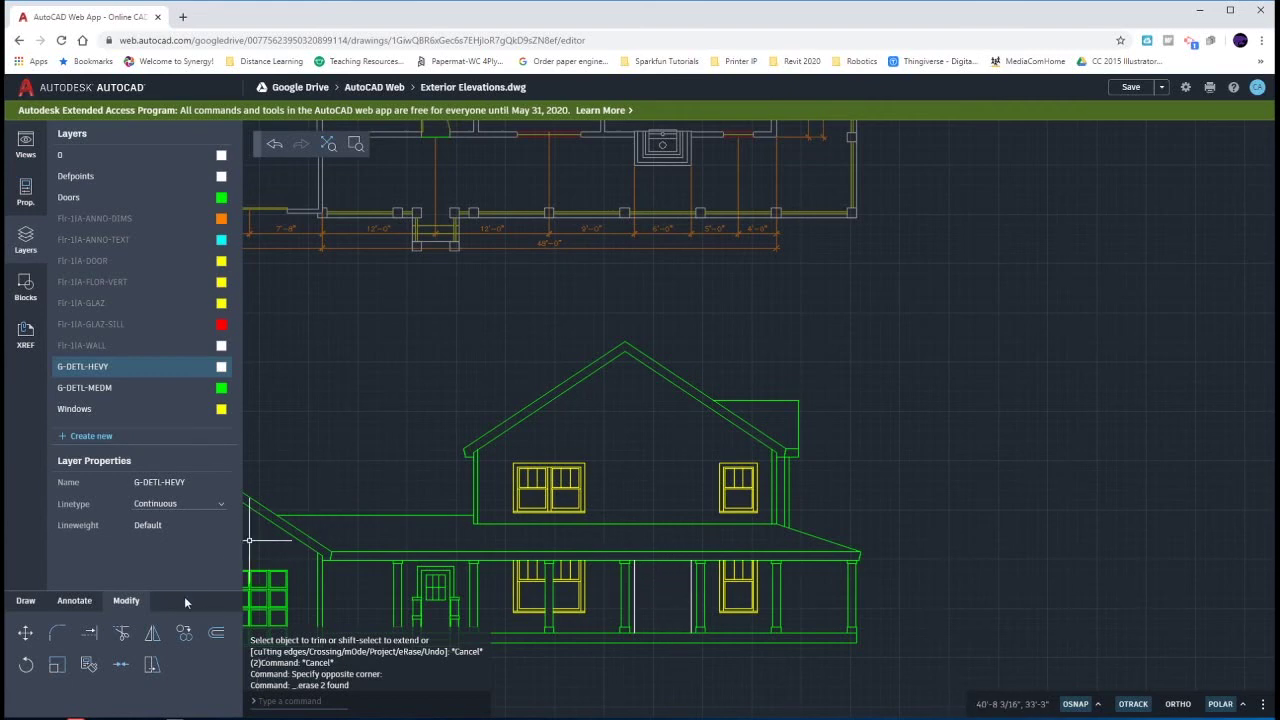
Step: Draw a horizontal line across the porch opening from the left fireplace line past the right one to the neighbouring column
left_click(28, 601)
left_click(121, 632)
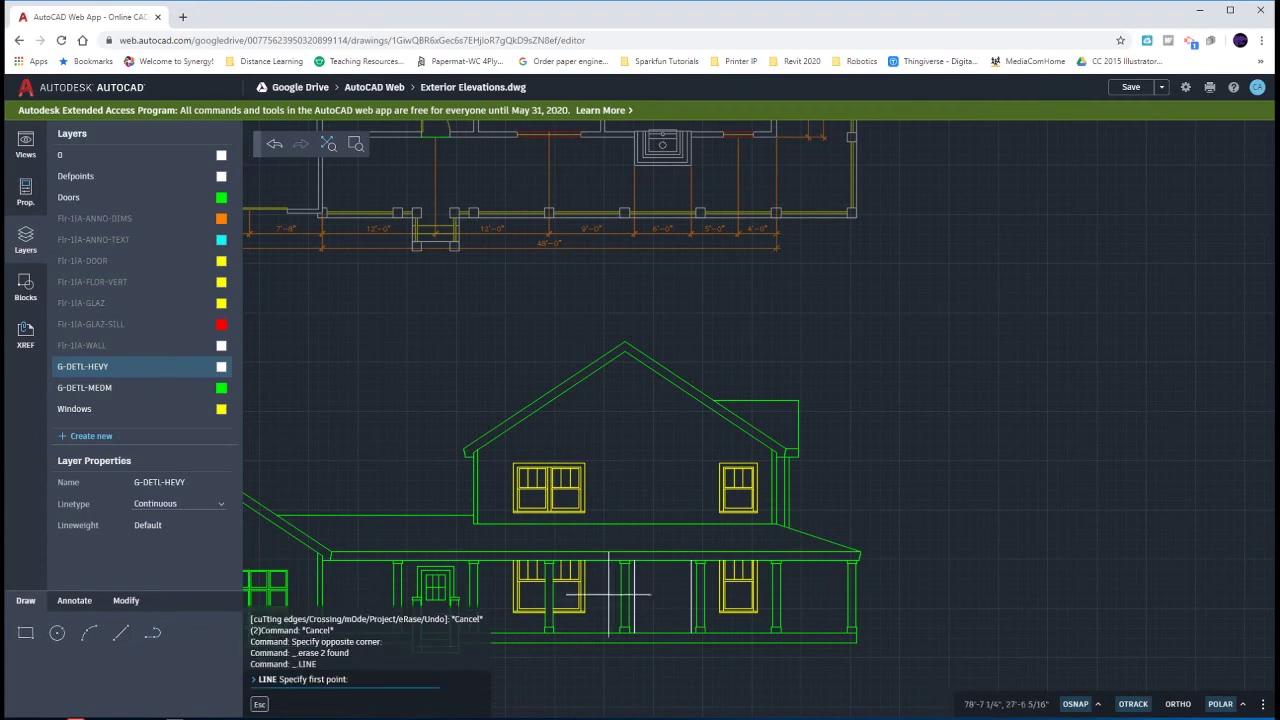
scroll(634, 588, "up", 3)
left_click(633, 607)
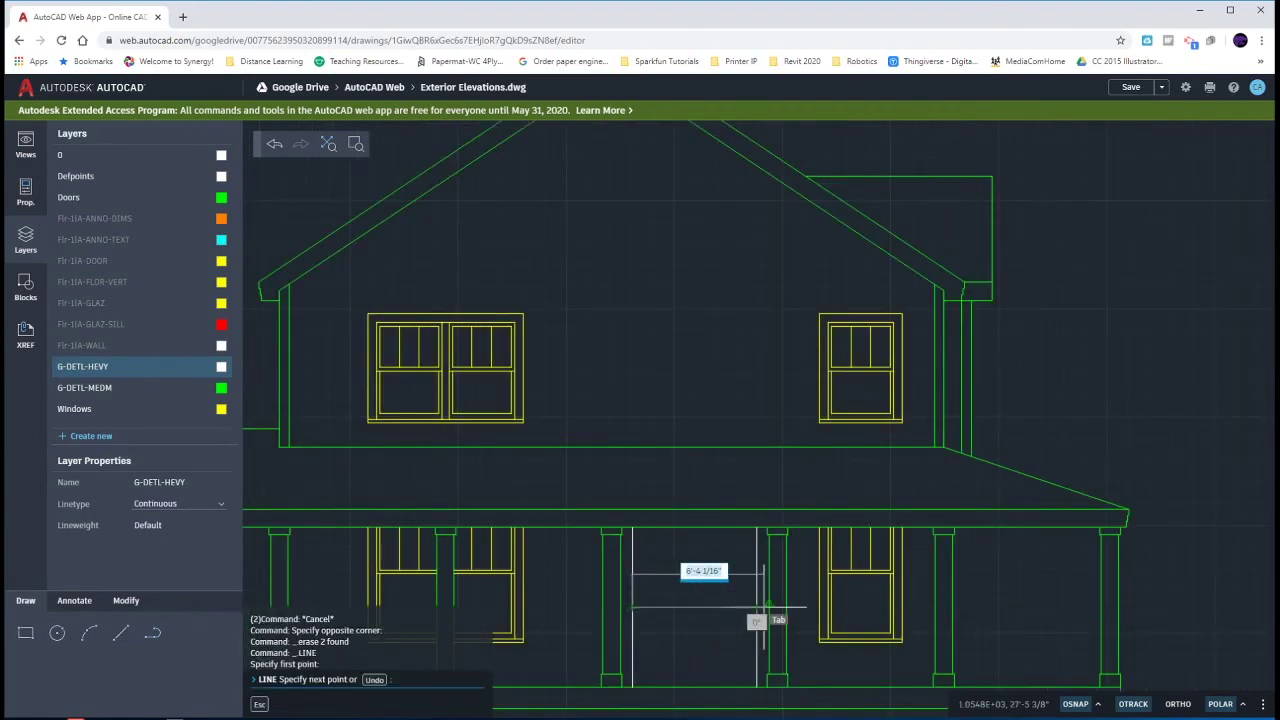
left_click(768, 607)
key("Escape")
key("Escape")
Step: Stretch the overshooting end of the horizontal line back to the right fireplace line
scroll(768, 607, "up", 3)
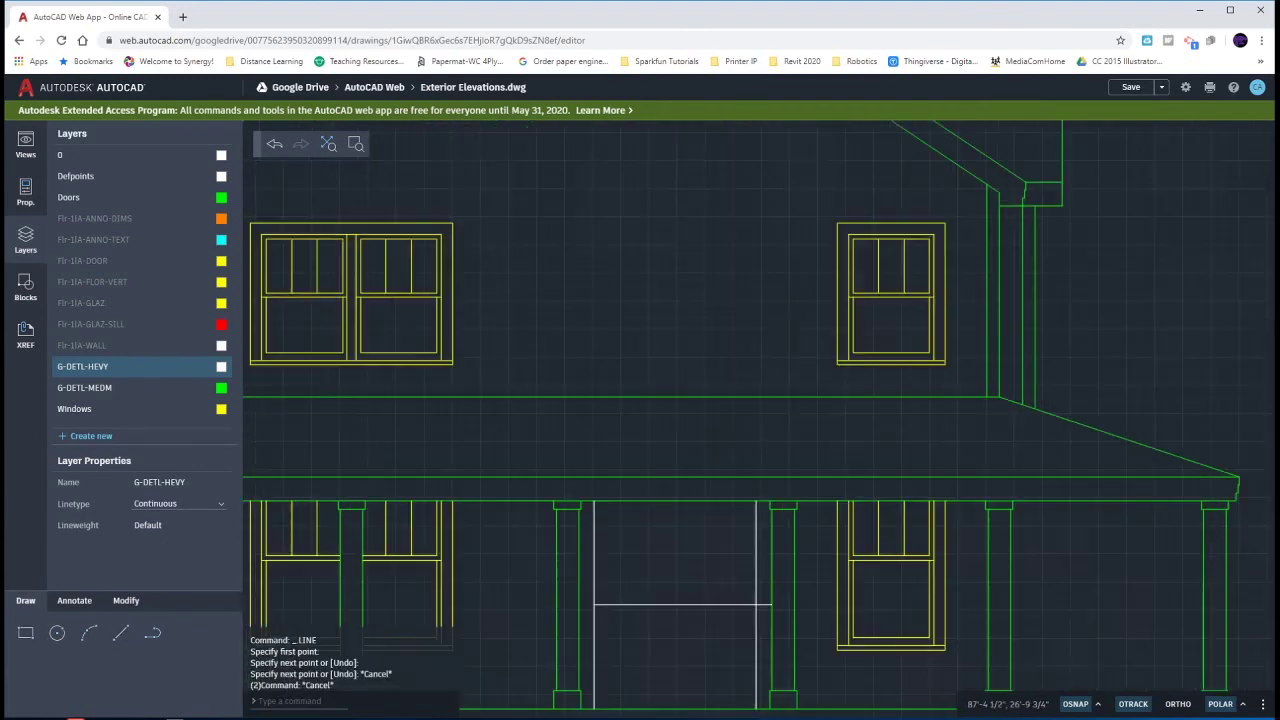
left_click(767, 607)
left_click(772, 601)
key("Escape")
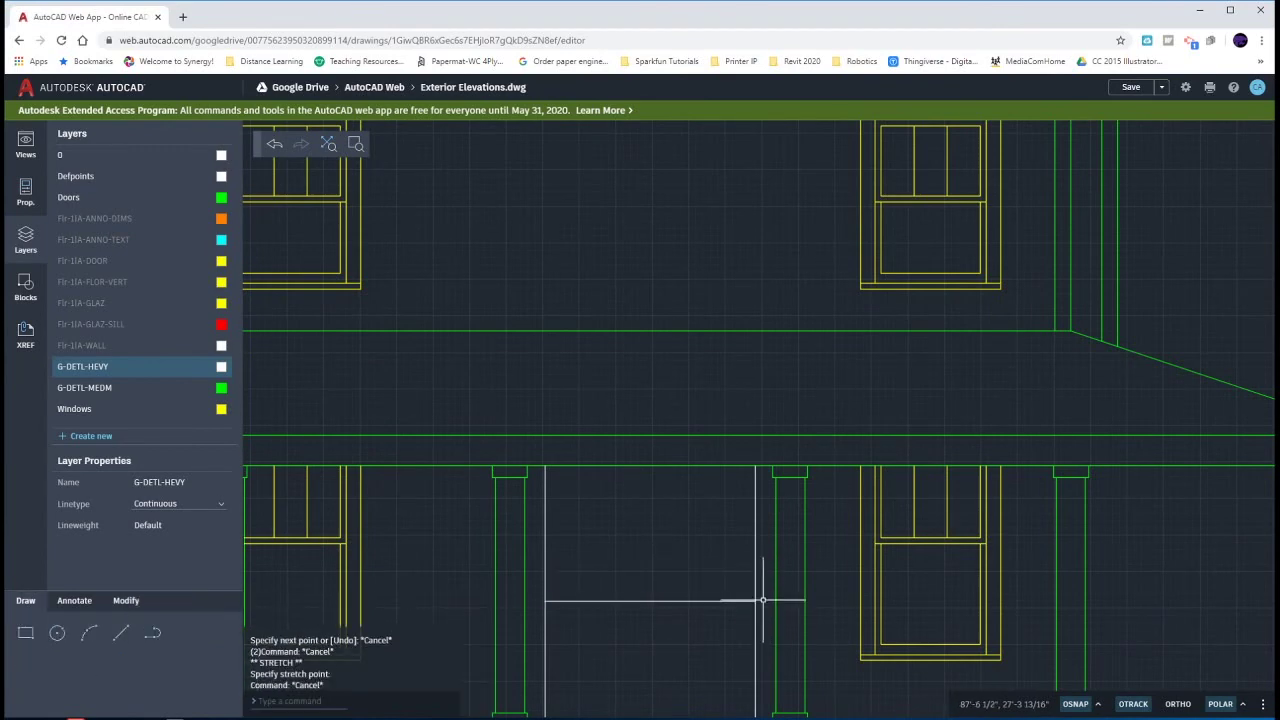
Step: Draw a vertical centre line from the midpoint of the horizontal line up well past the roof peak
scroll(786, 579, "down", 4)
left_click(121, 632)
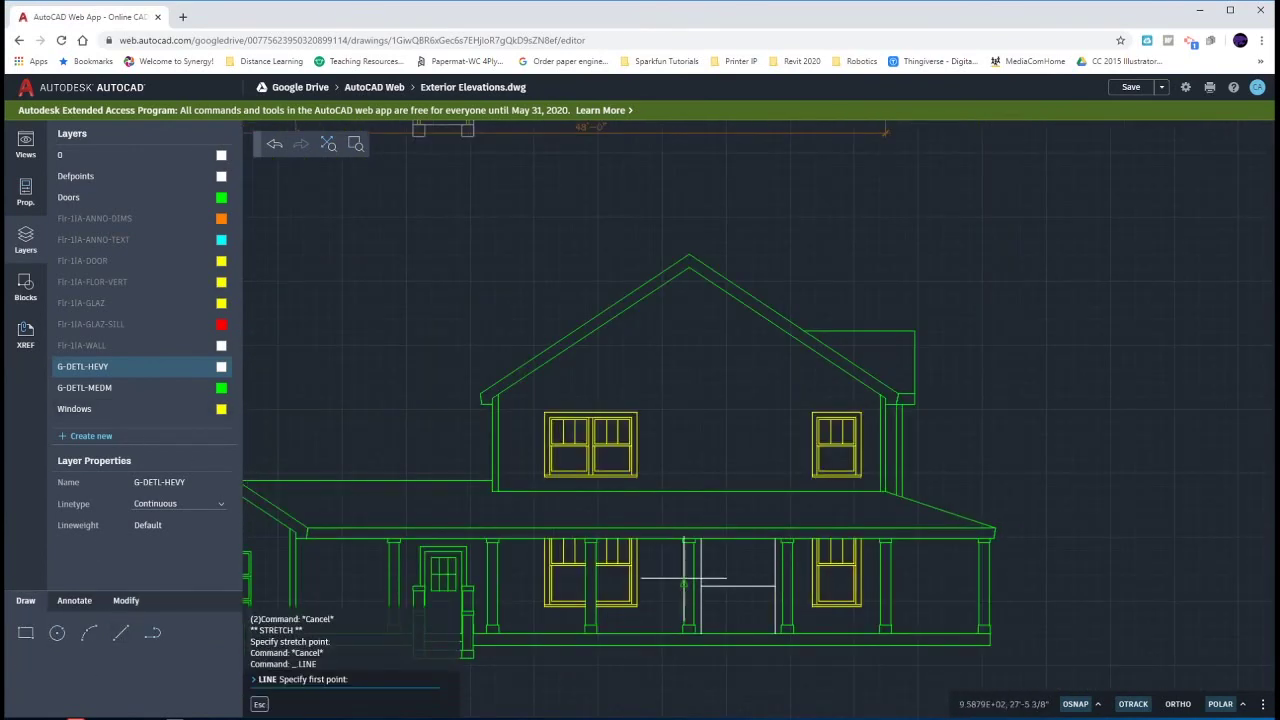
left_click(703, 588)
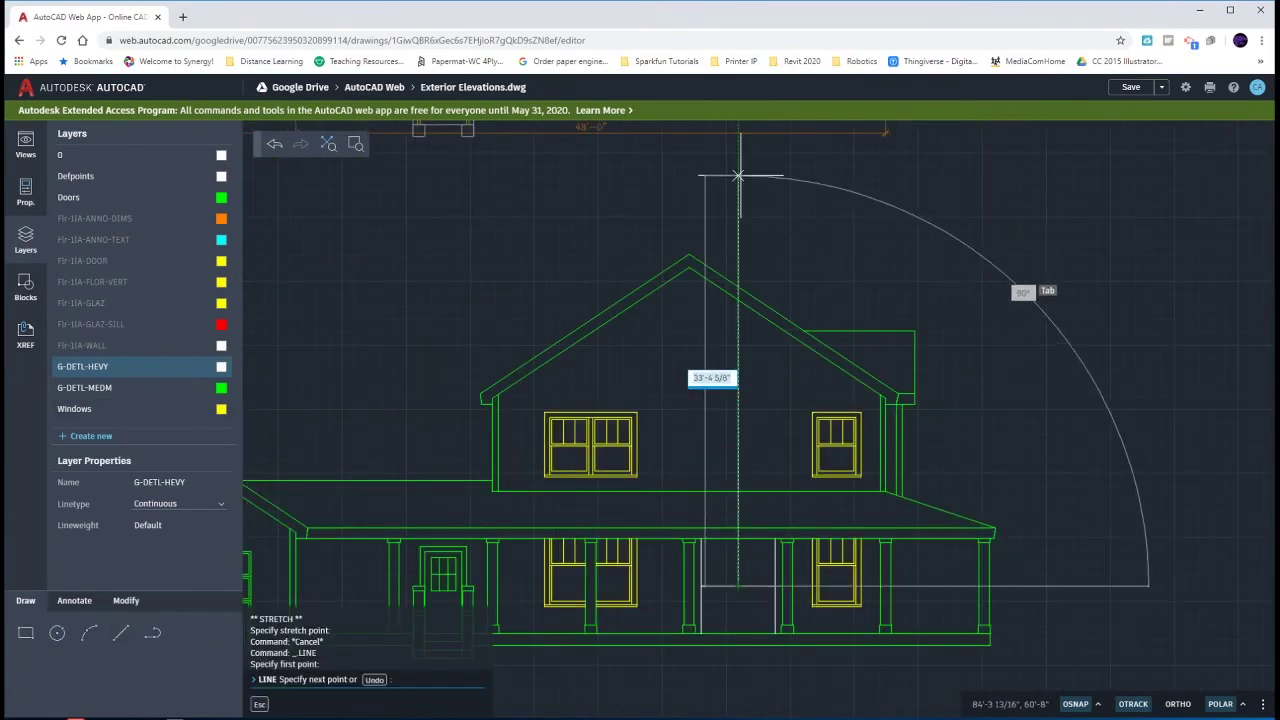
middle_click_drag(737, 177, 738, 272)
left_click(738, 228)
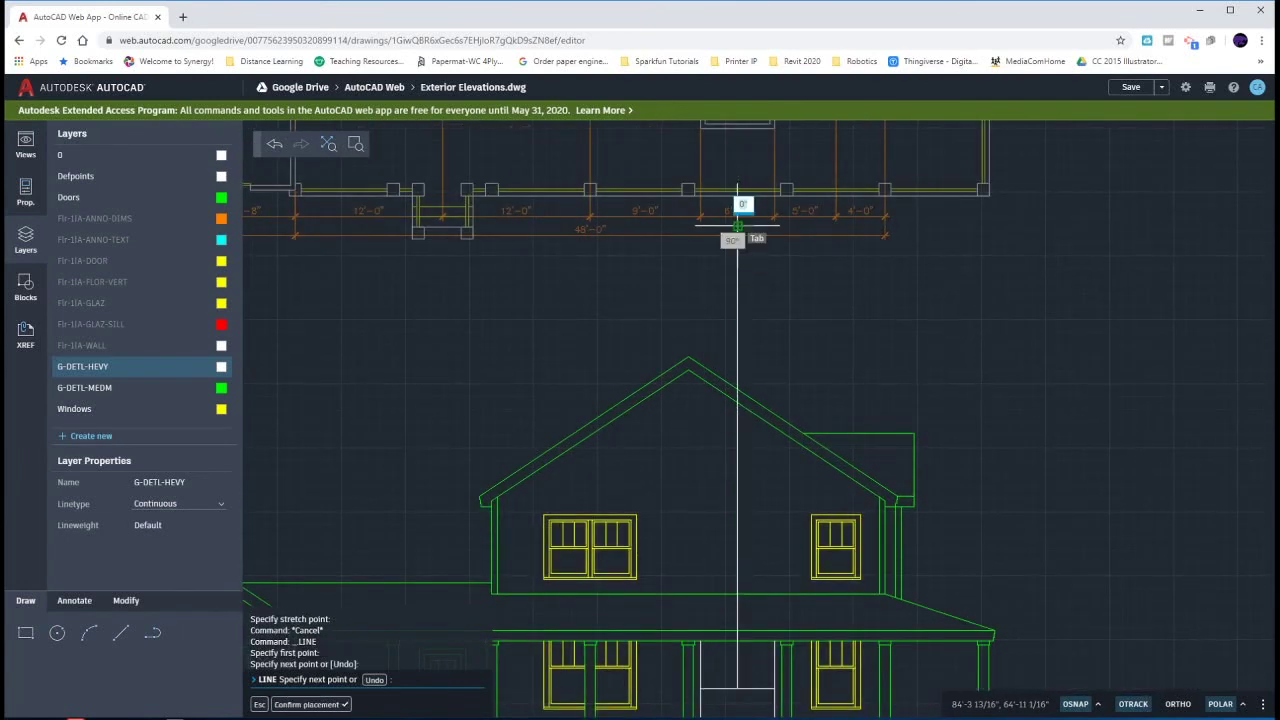
key("Escape")
key("Escape")
Step: Offset the vertical centre line 1'-4" to each side to form the upper chimney edges
middle_click_drag(797, 334, 795, 318)
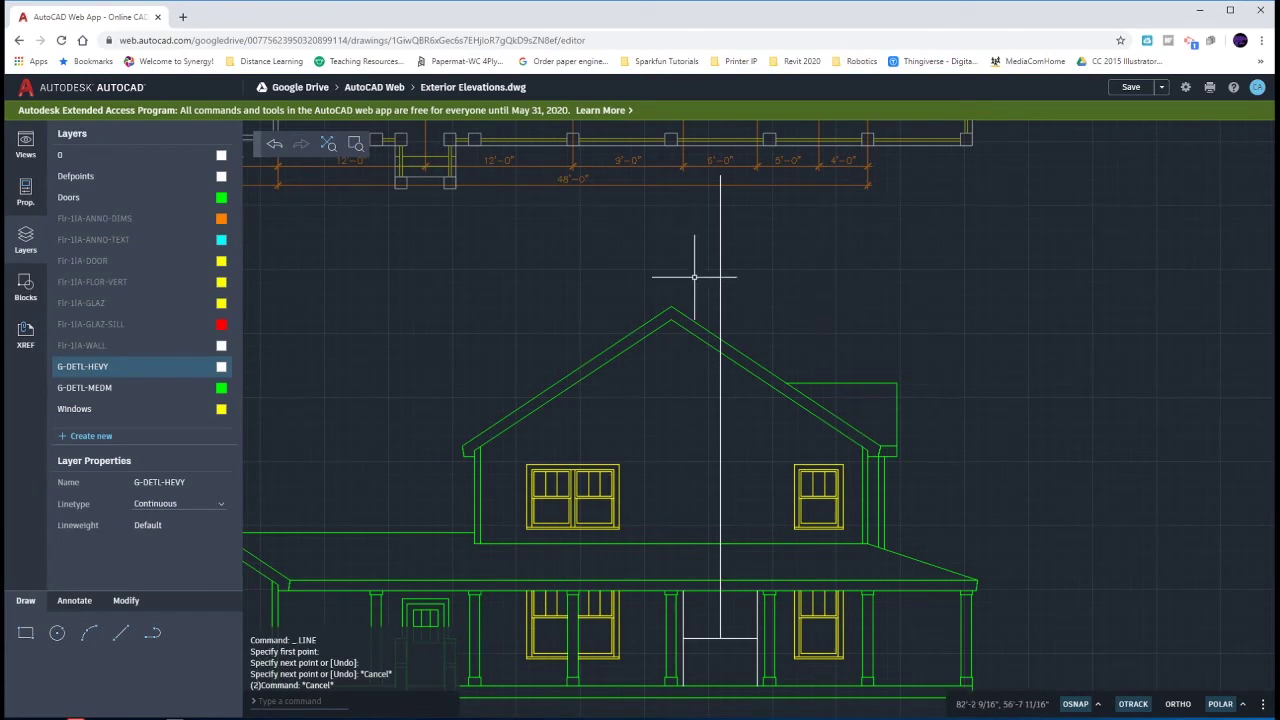
left_click(124, 601)
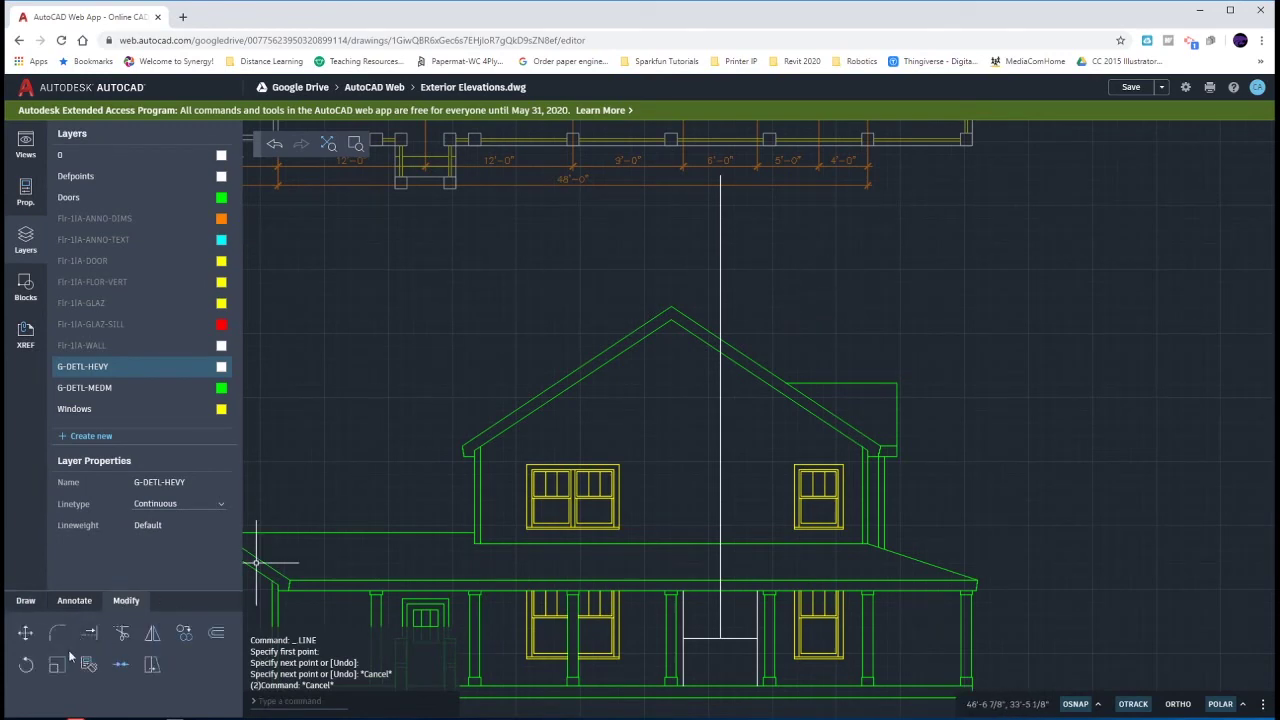
left_click(214, 634)
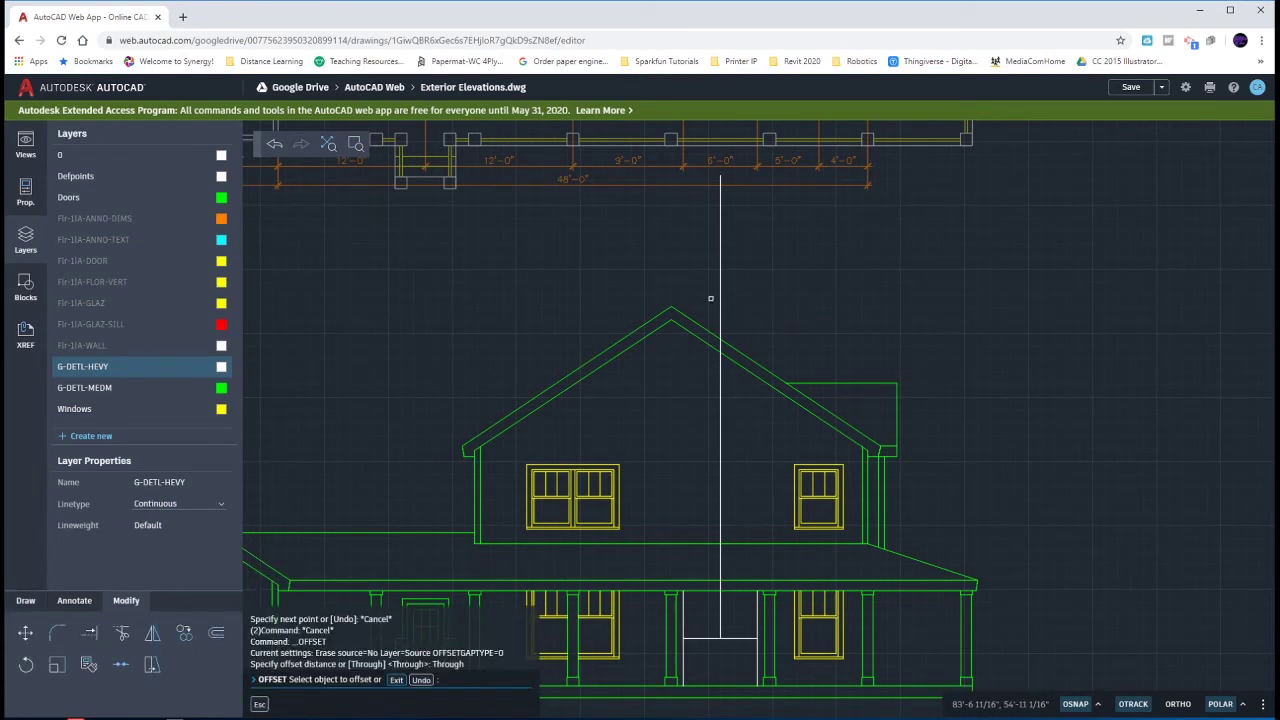
type("1")
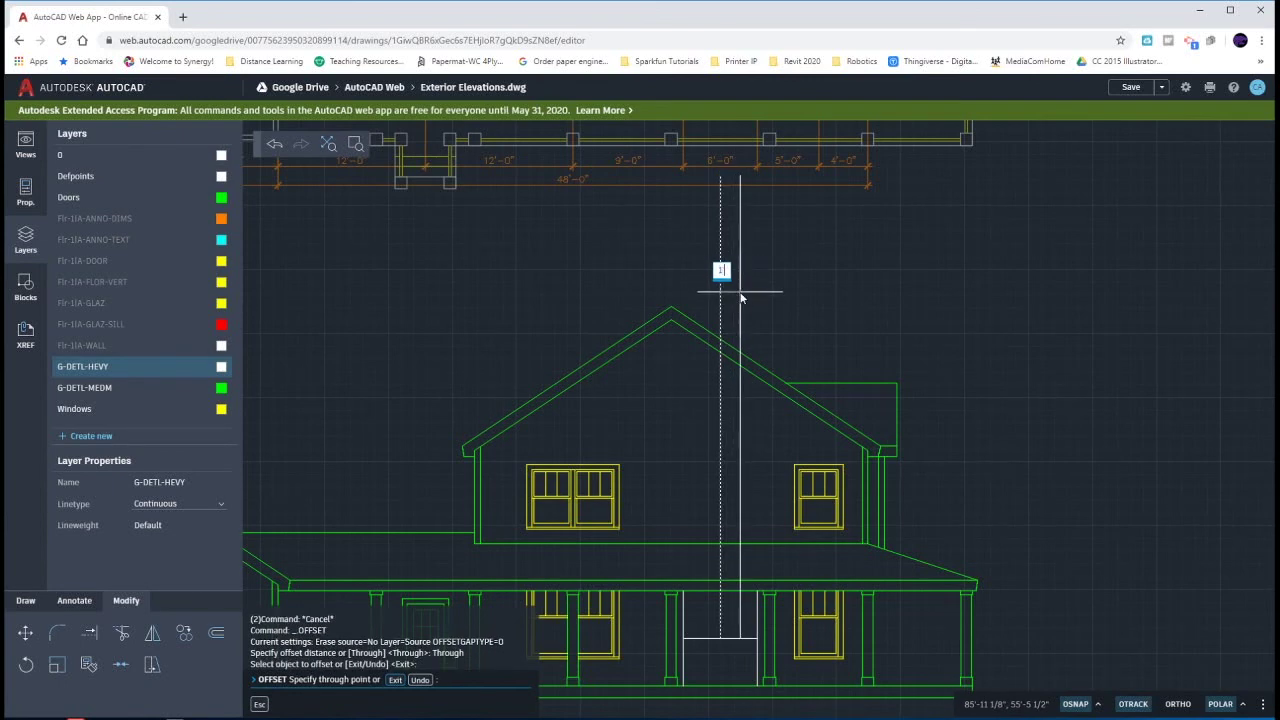
type("'4")
key("Return")
left_click(720, 295)
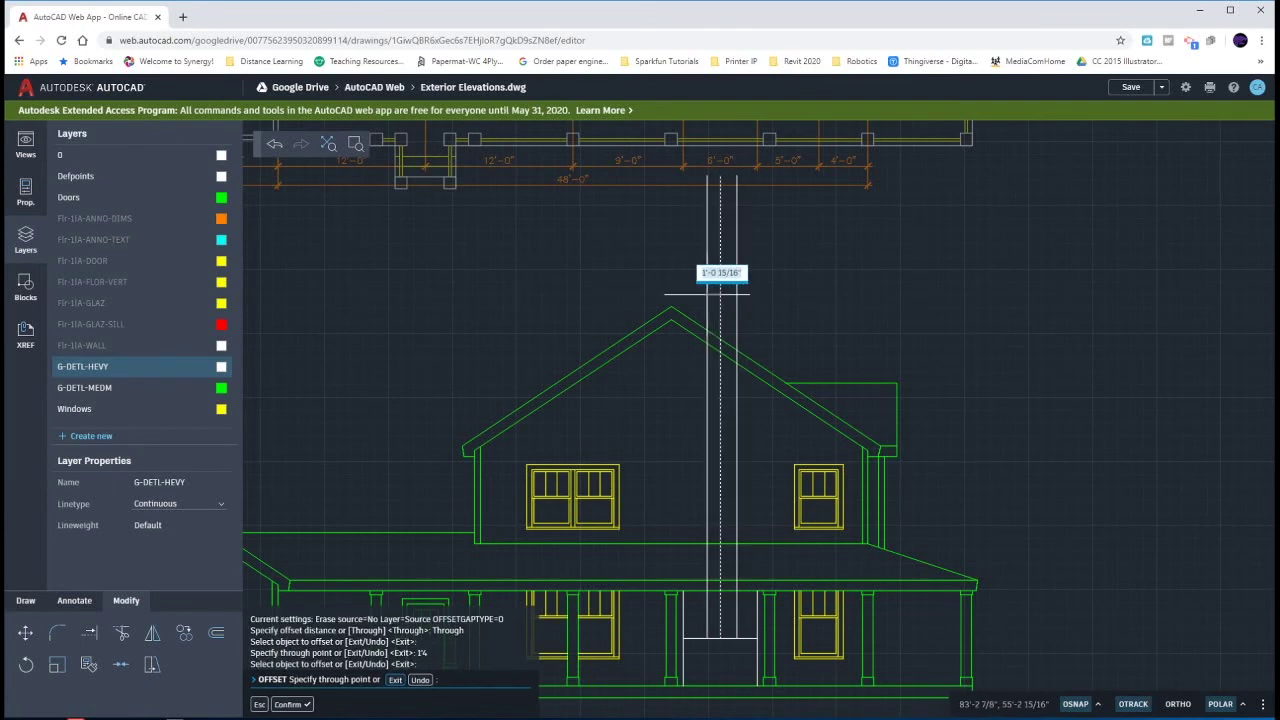
type("1'4")
key("Return")
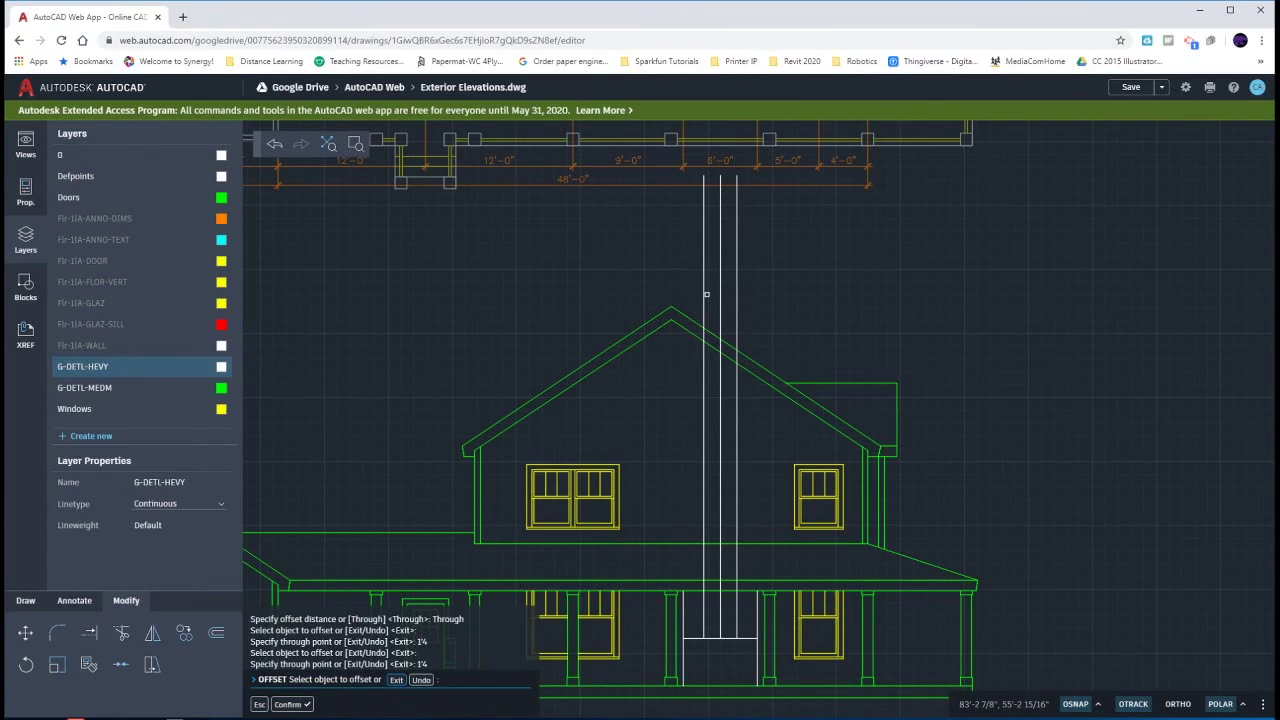
key("Escape")
key("Escape")
key("Escape")
key("Escape")
Step: Delete the vertical centre line and the horizontal helper line between the fireplace lines
left_click(720, 290)
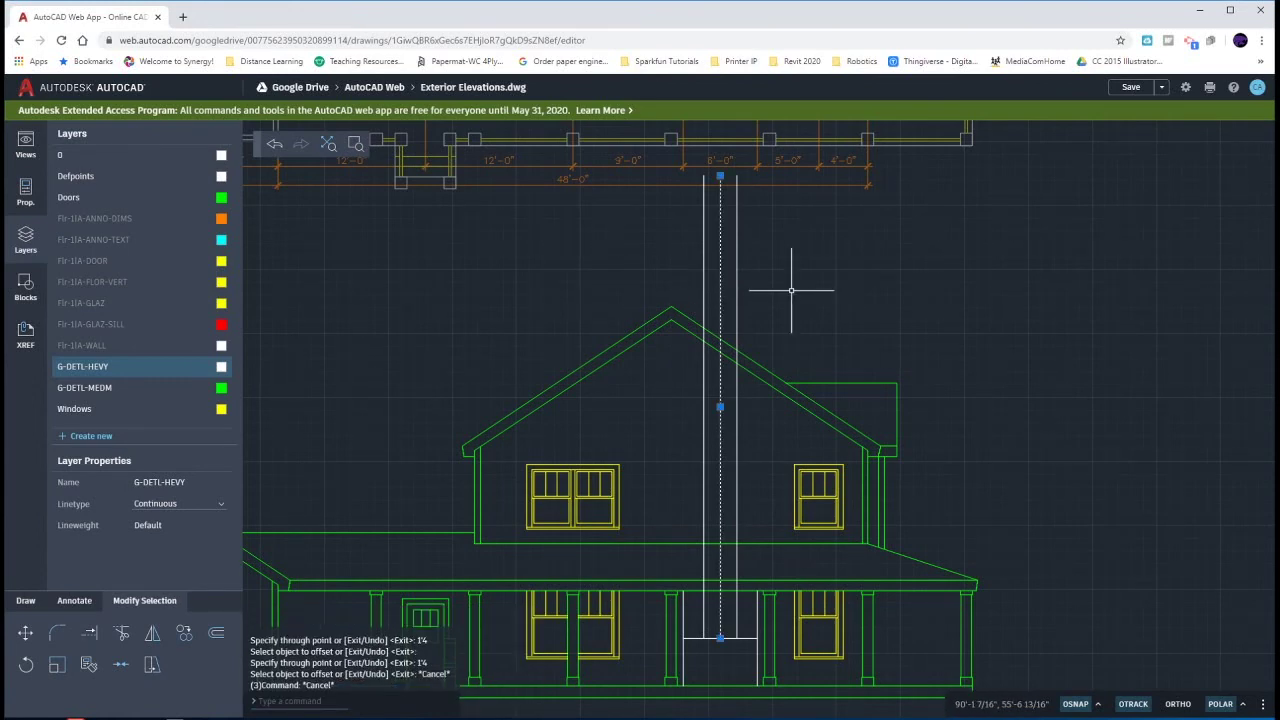
key("Delete")
left_click(724, 636)
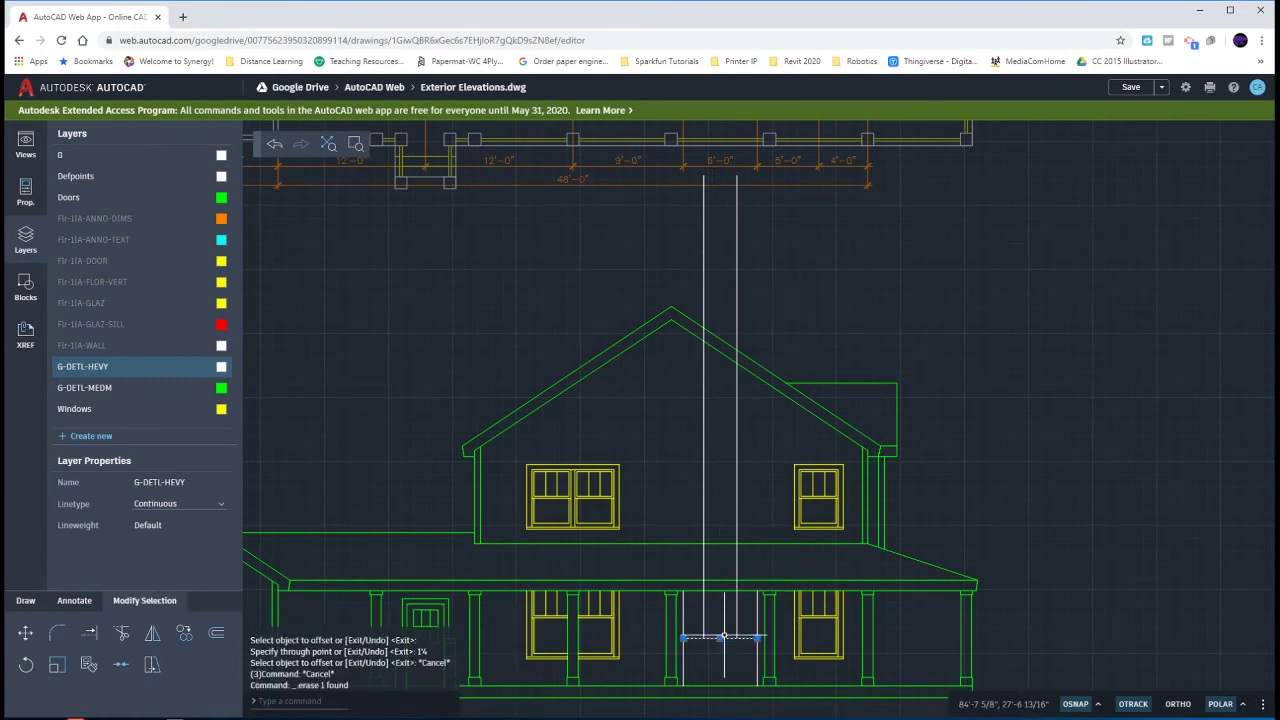
key("Delete")
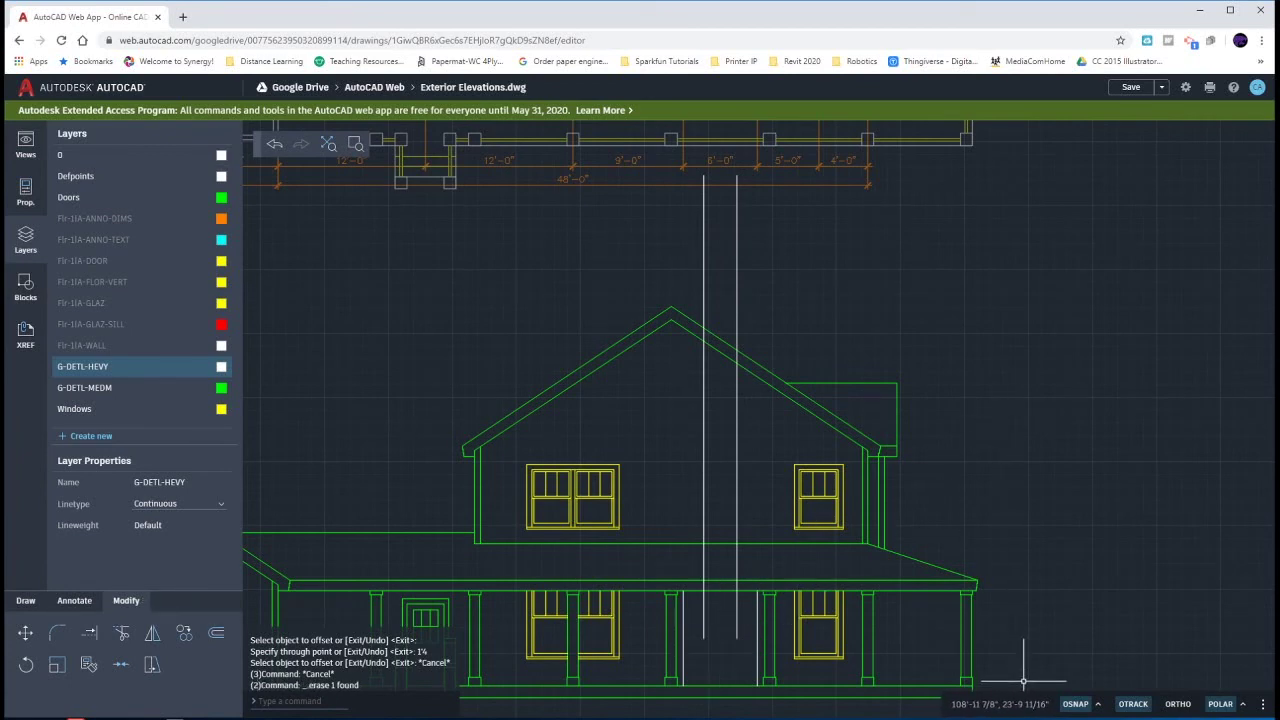
Step: Check the chimney figure in the exercise PDF in Acrobat, then return to the elevation drawing
key("alt+Tab")
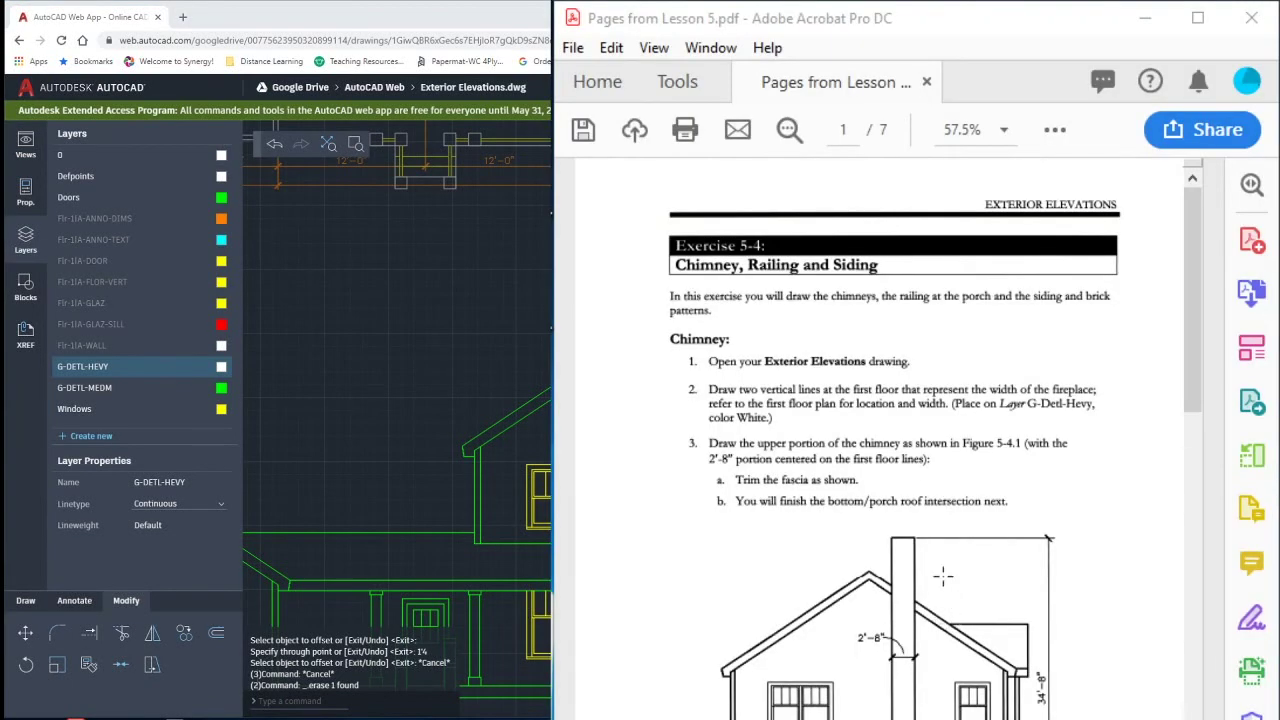
left_click_drag(890, 537, 930, 719)
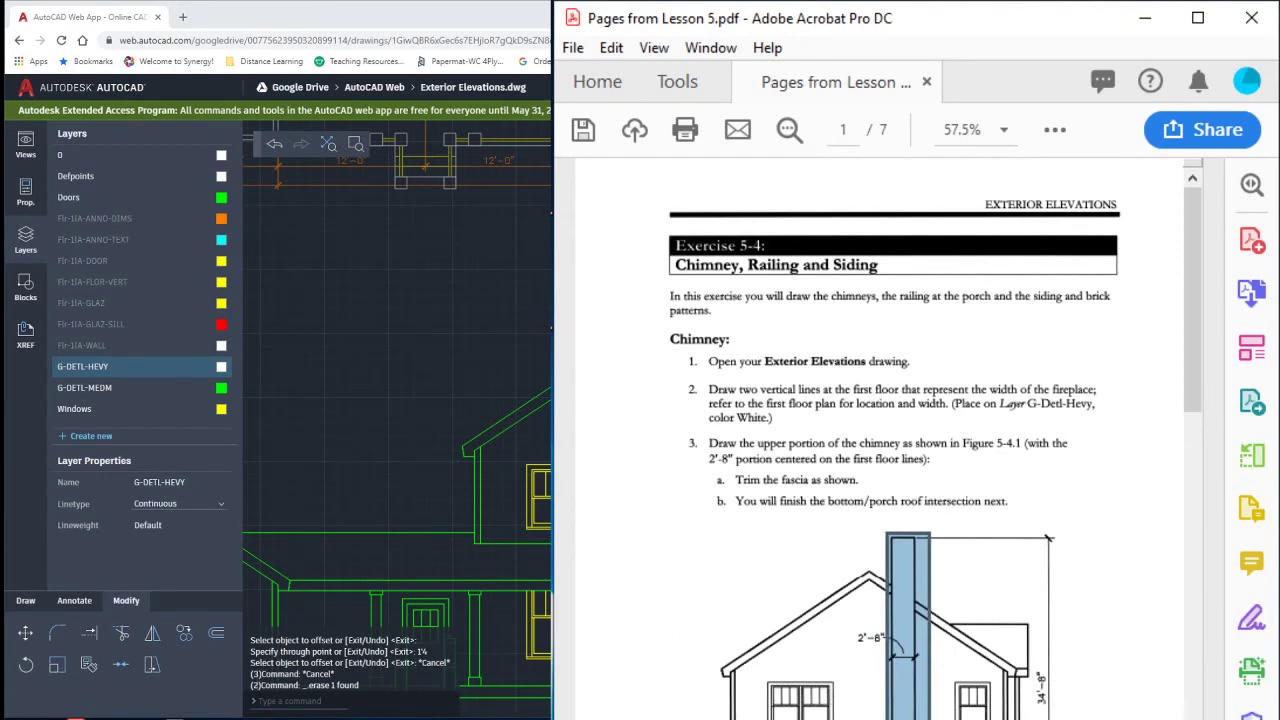
key("alt+Tab")
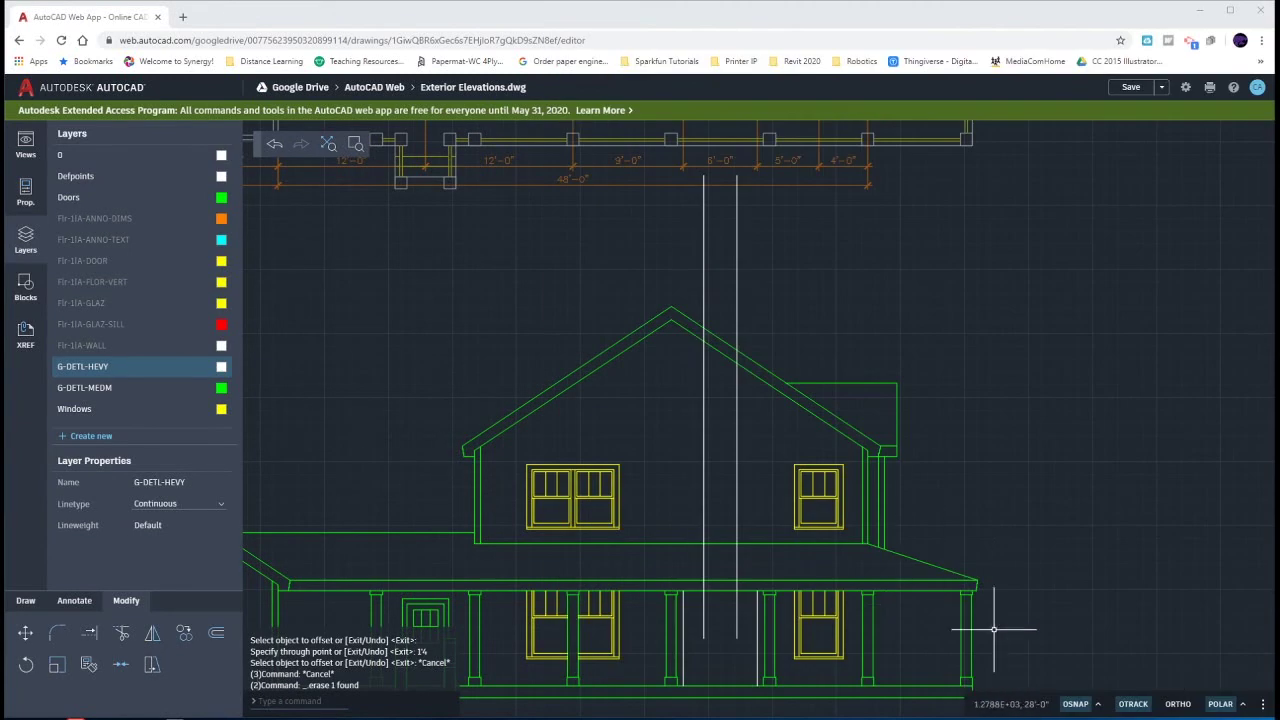
Step: Offset the porch floor line at the house's right end 34'-8" upward to mark the chimney height
left_click(936, 686)
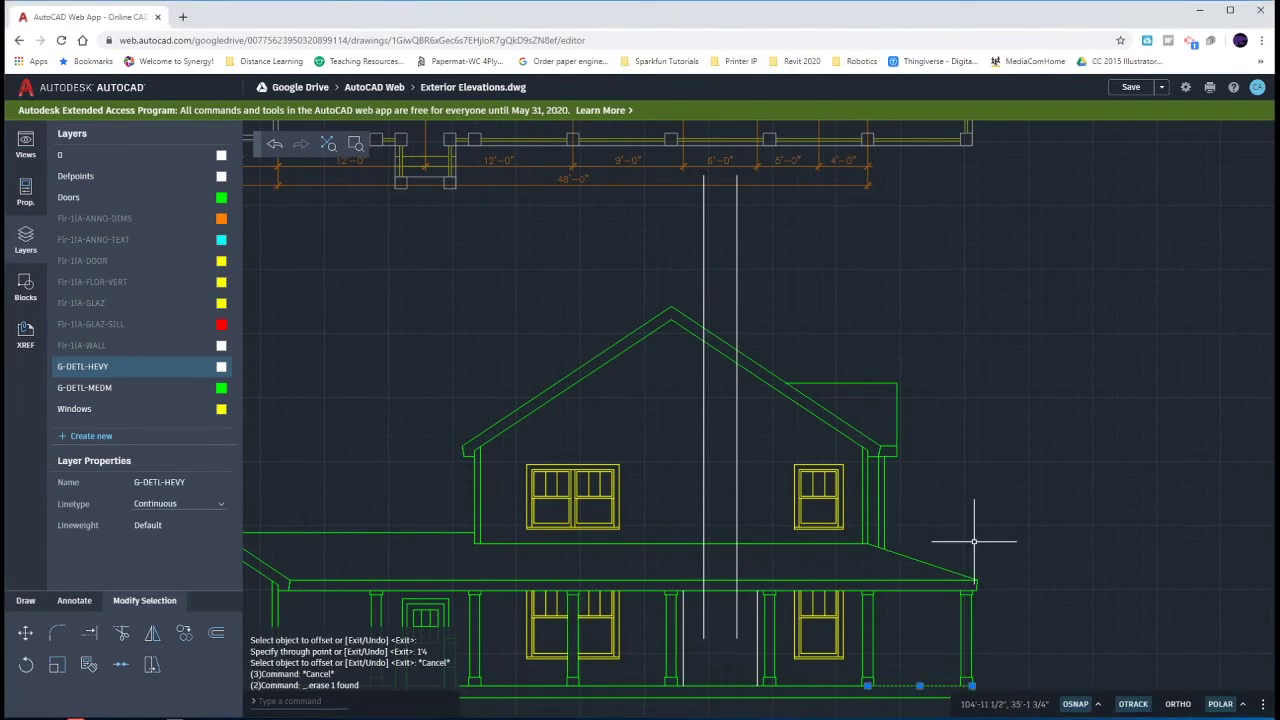
type("o")
key("Return")
key("Return")
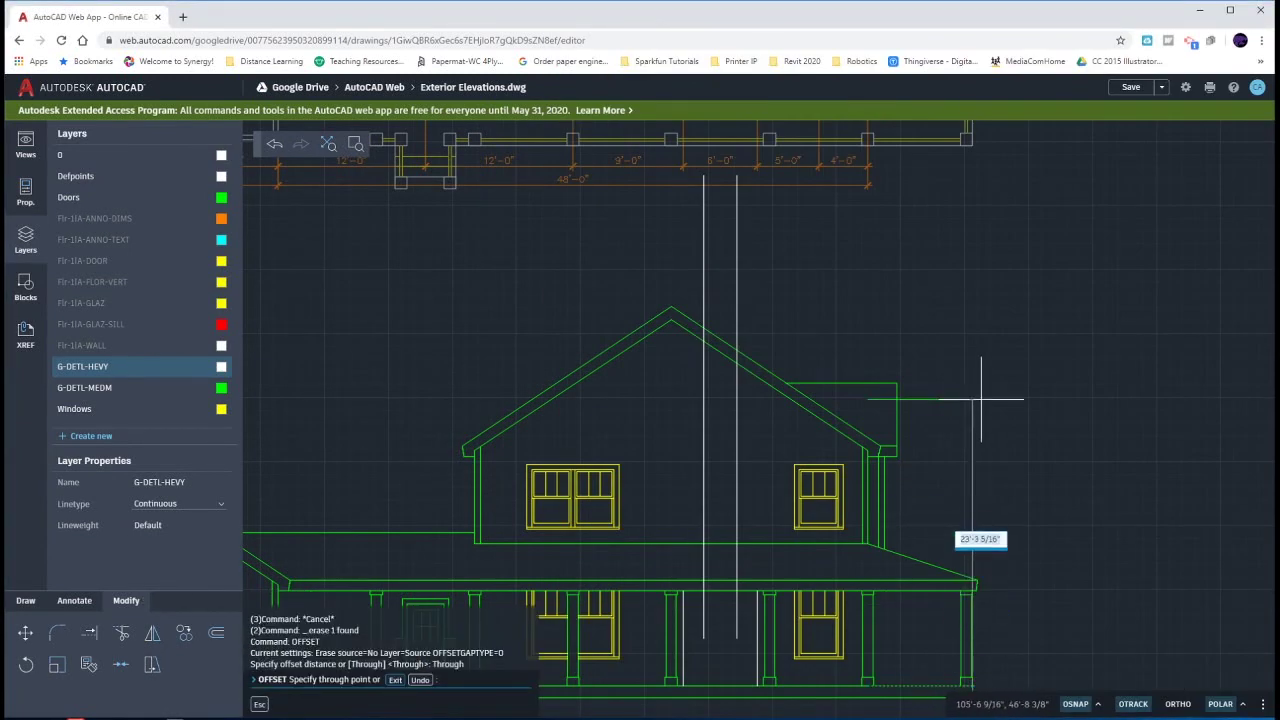
type("34")
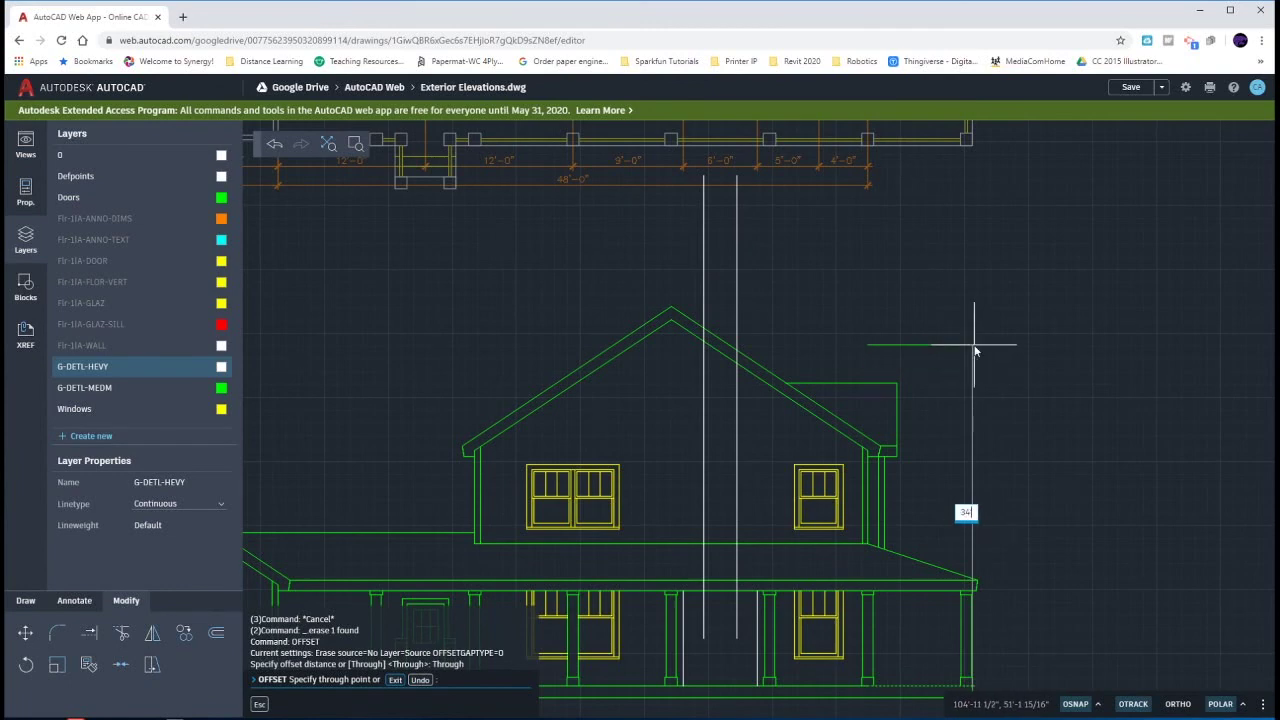
type("'8")
key("Return")
key("Escape")
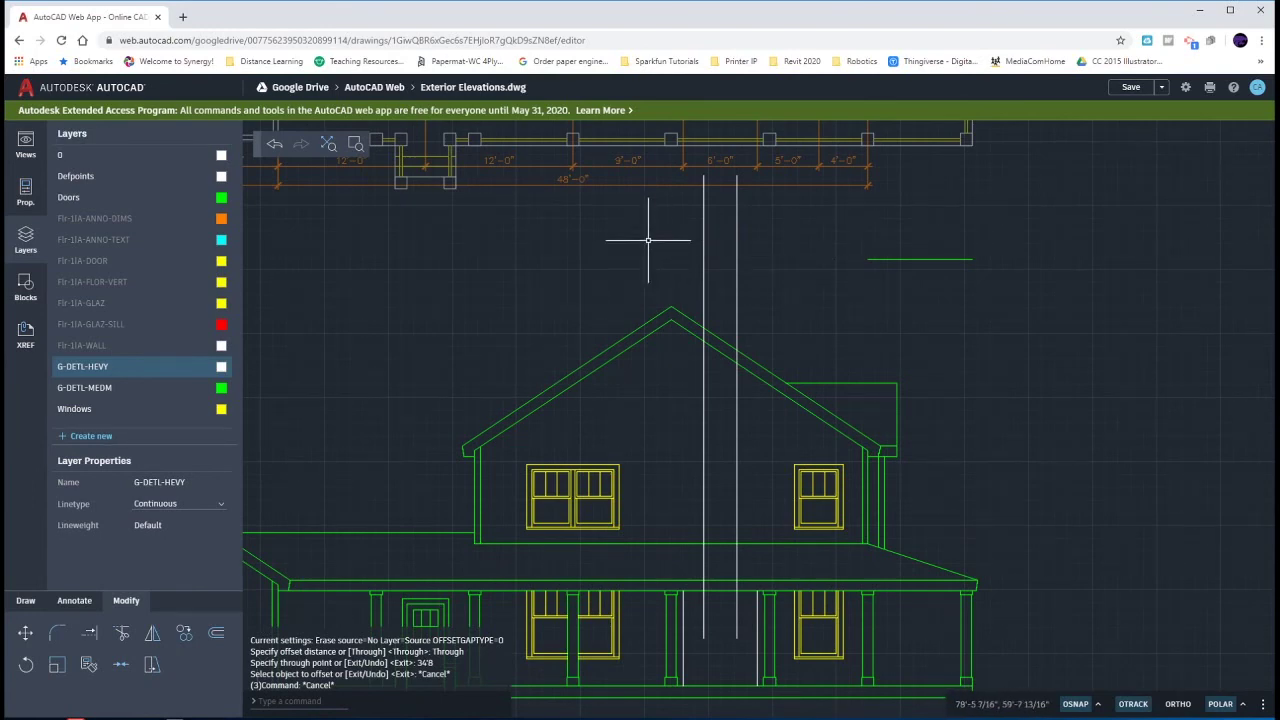
Step: Draw a horizontal line from the height marker's near end across both chimney edges, and delete the green height marker
left_click(30, 602)
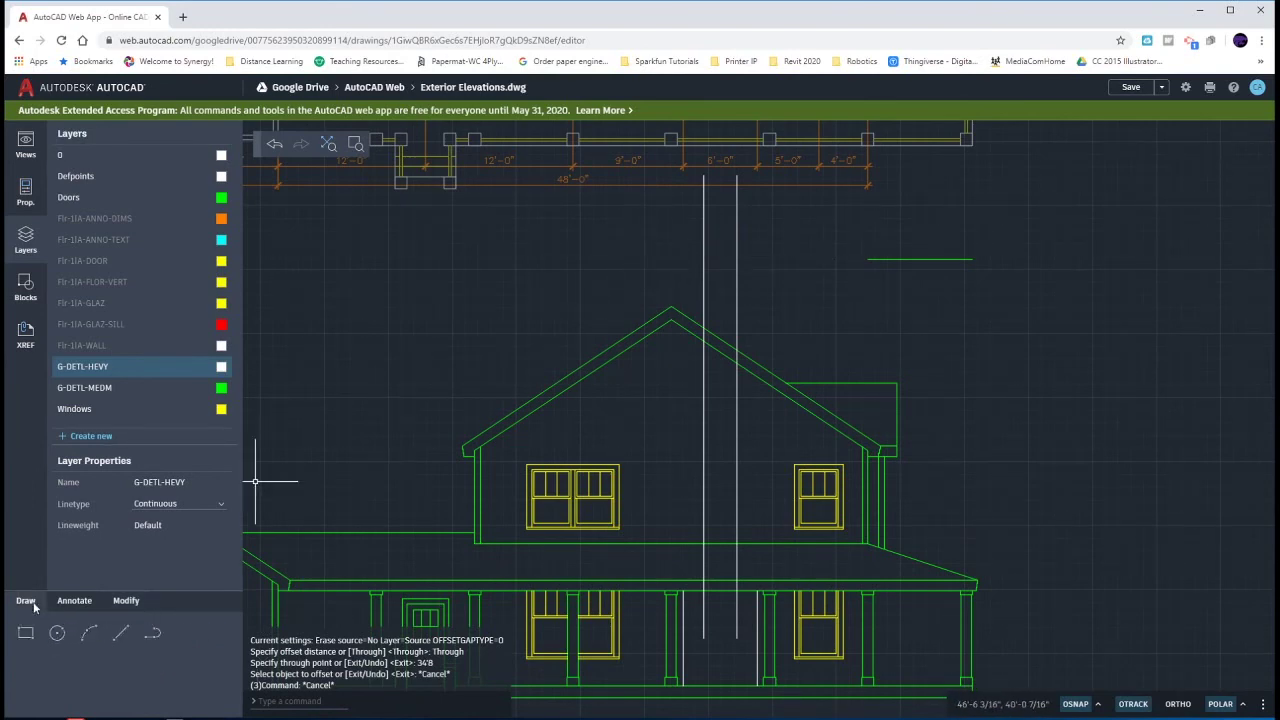
left_click(121, 632)
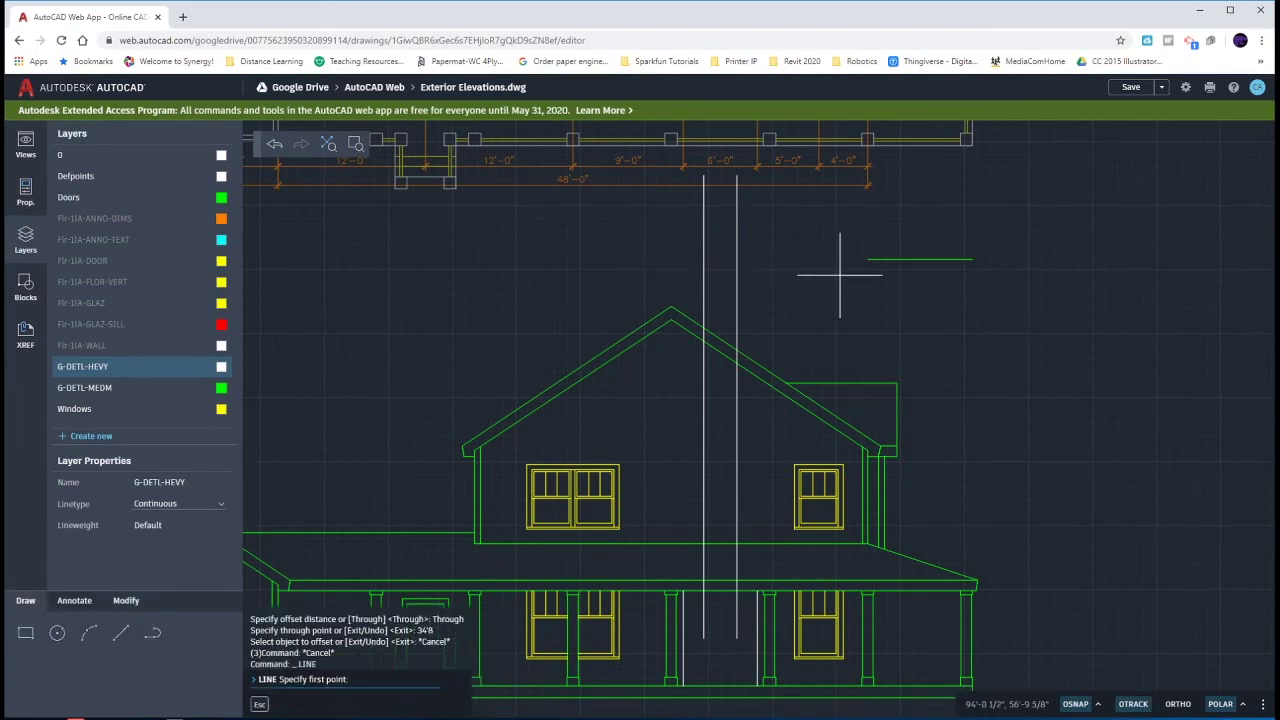
left_click(673, 258)
key("Escape")
left_click(966, 286)
left_click(920, 243)
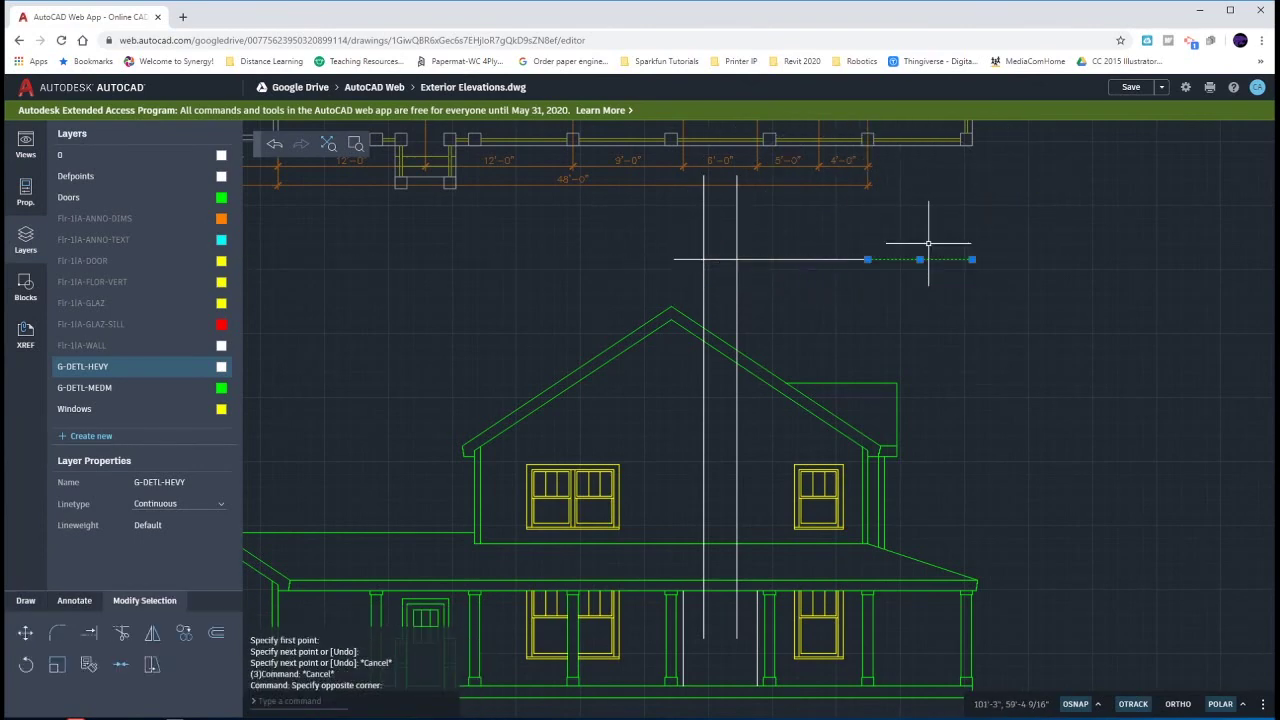
key("Delete")
Step: Close the chimney top by trimming the horizontal line to both edges and removing the vertical edge pieces above it
type("tr")
key("Return")
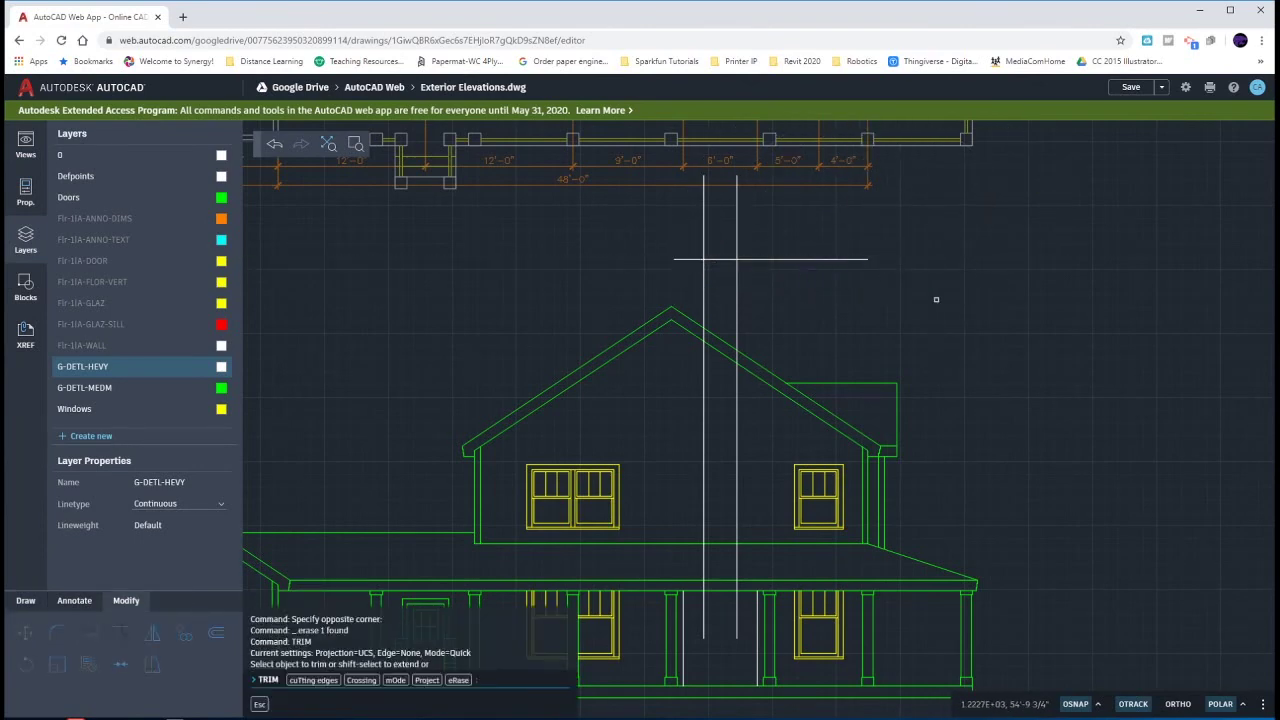
left_click(790, 258)
left_click(720, 258)
left_click(700, 258)
left_click(704, 235)
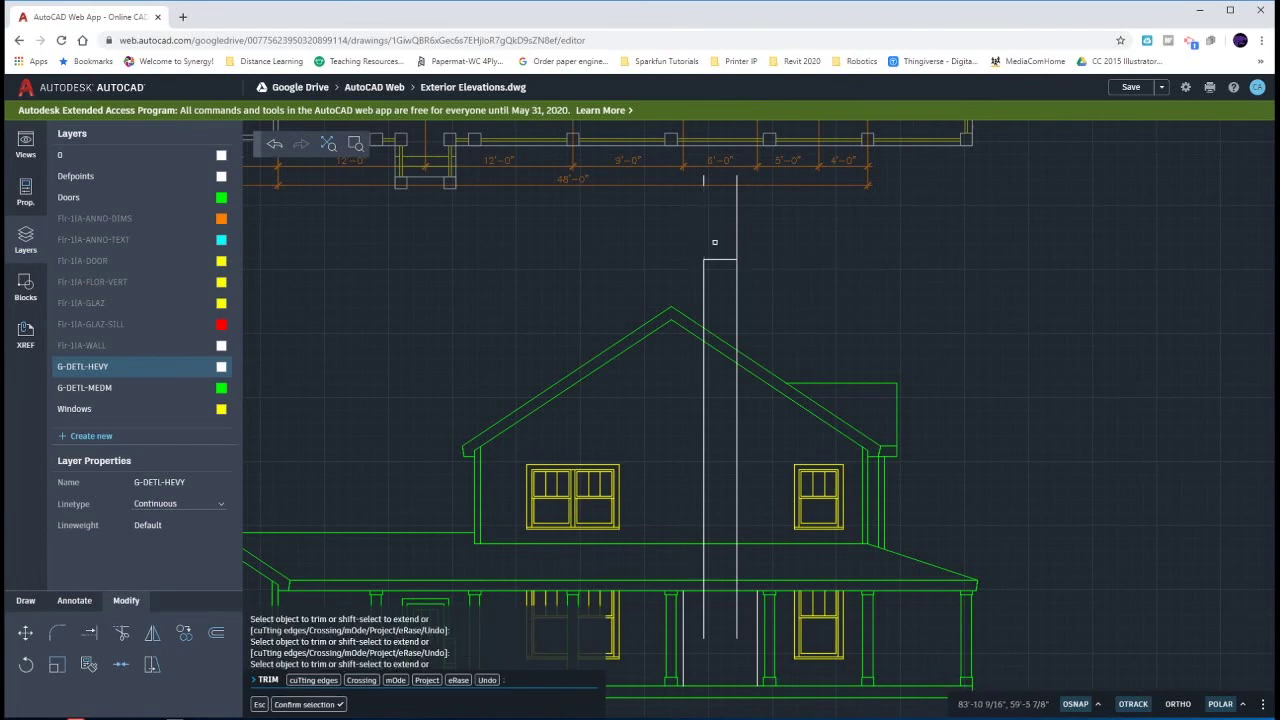
key("Escape")
key("Escape")
left_click(700, 178)
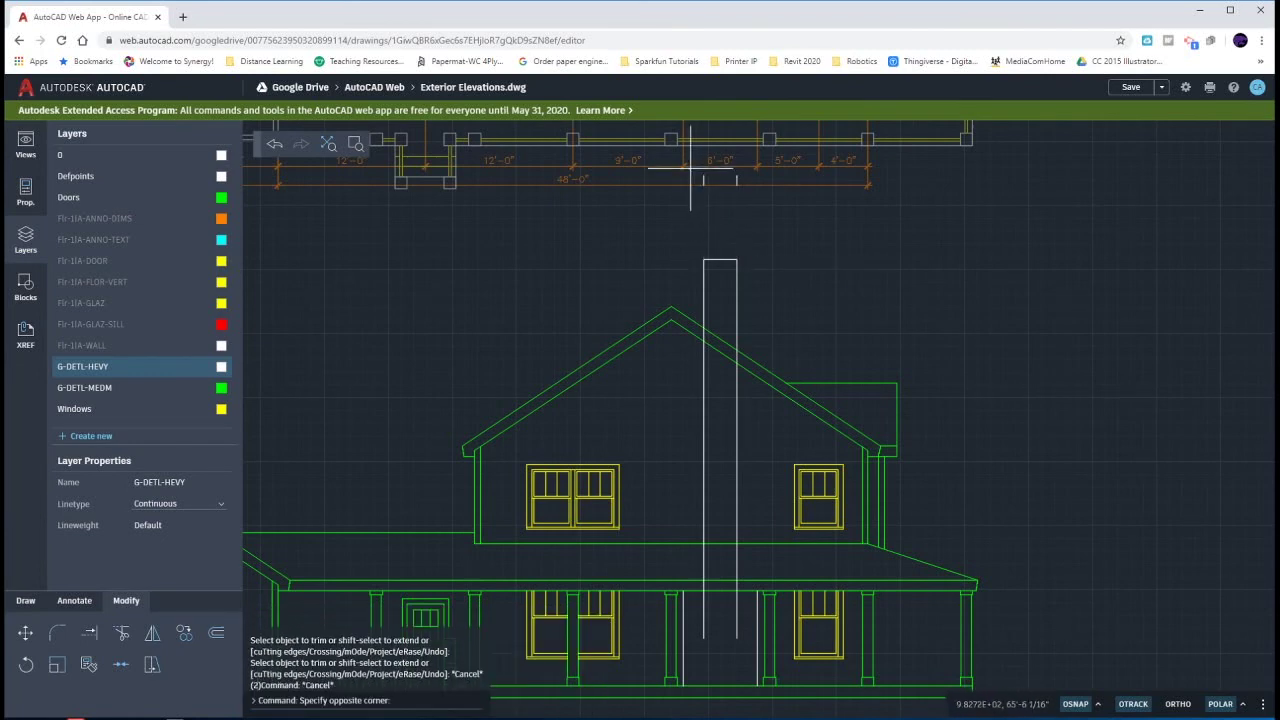
key("Delete")
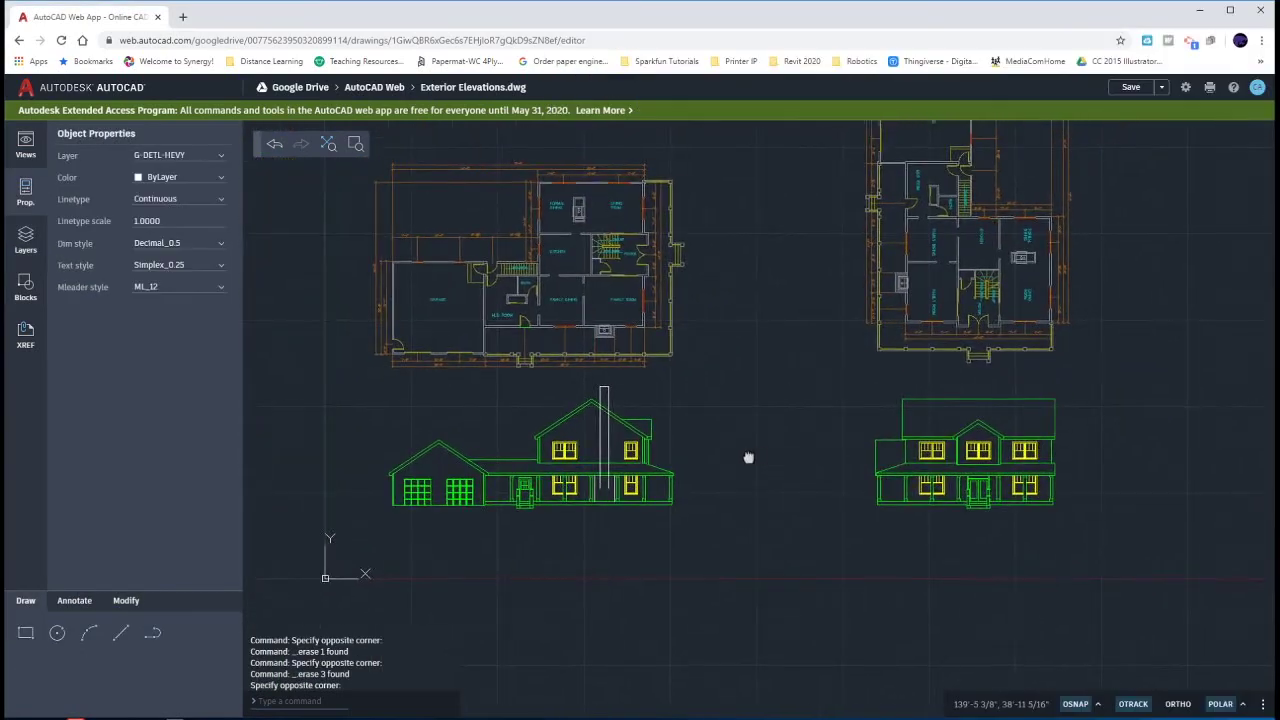
Step: Locate the East elevation, check the chimney dimensions in Figure 5-4.2 of the lesson PDF in Acrobat, and return to the drawing
scroll(749, 457, "up", 5)
scroll(766, 484, "up", 1)
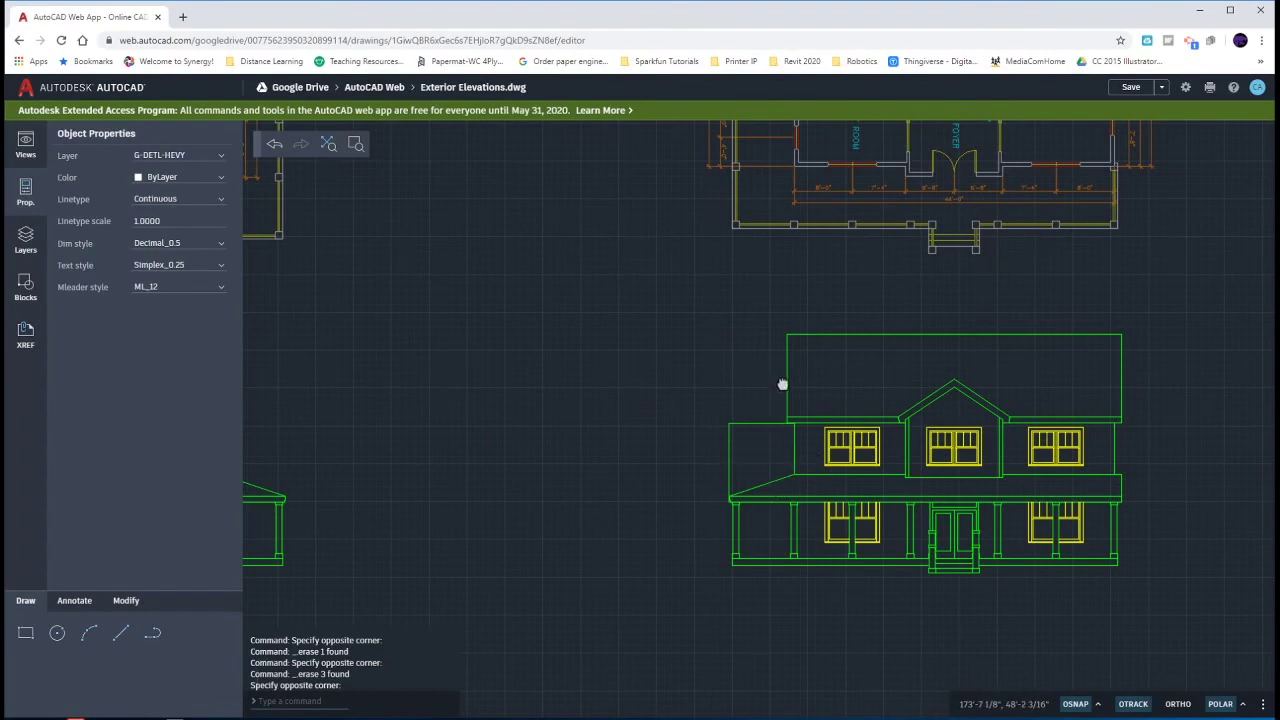
middle_click_drag(782, 384, 785, 500)
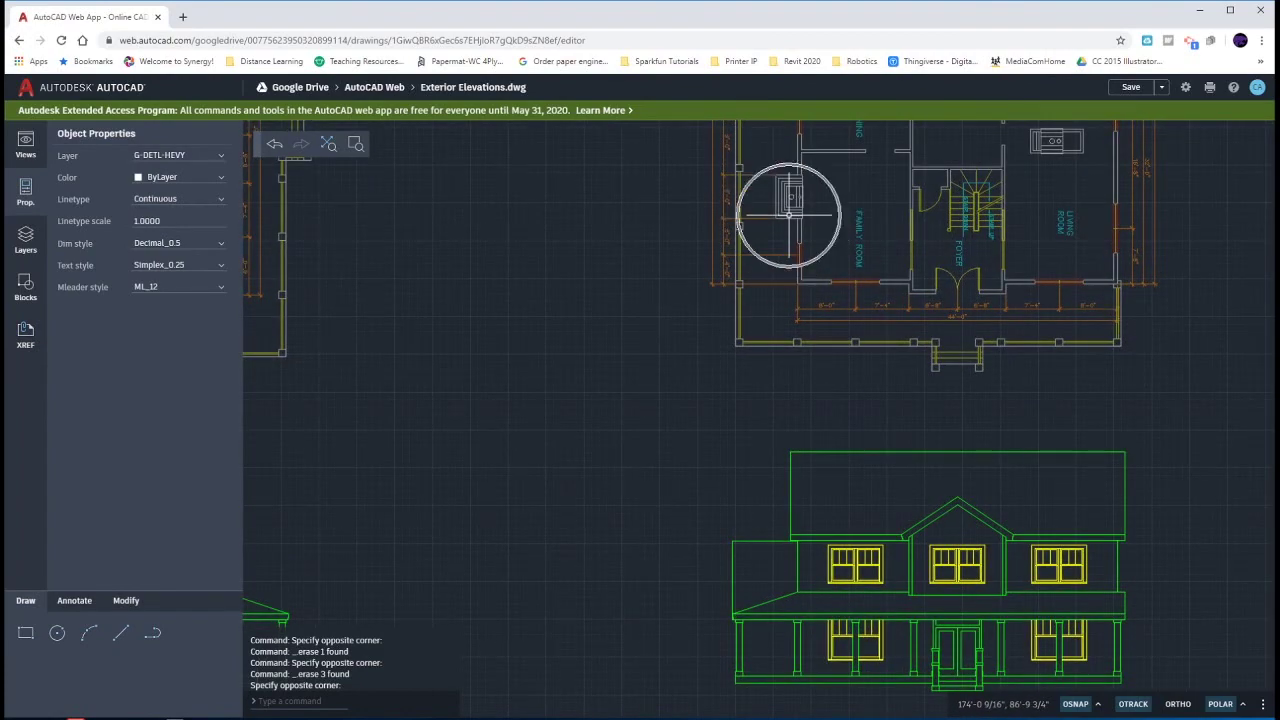
middle_click_drag(771, 522, 782, 424)
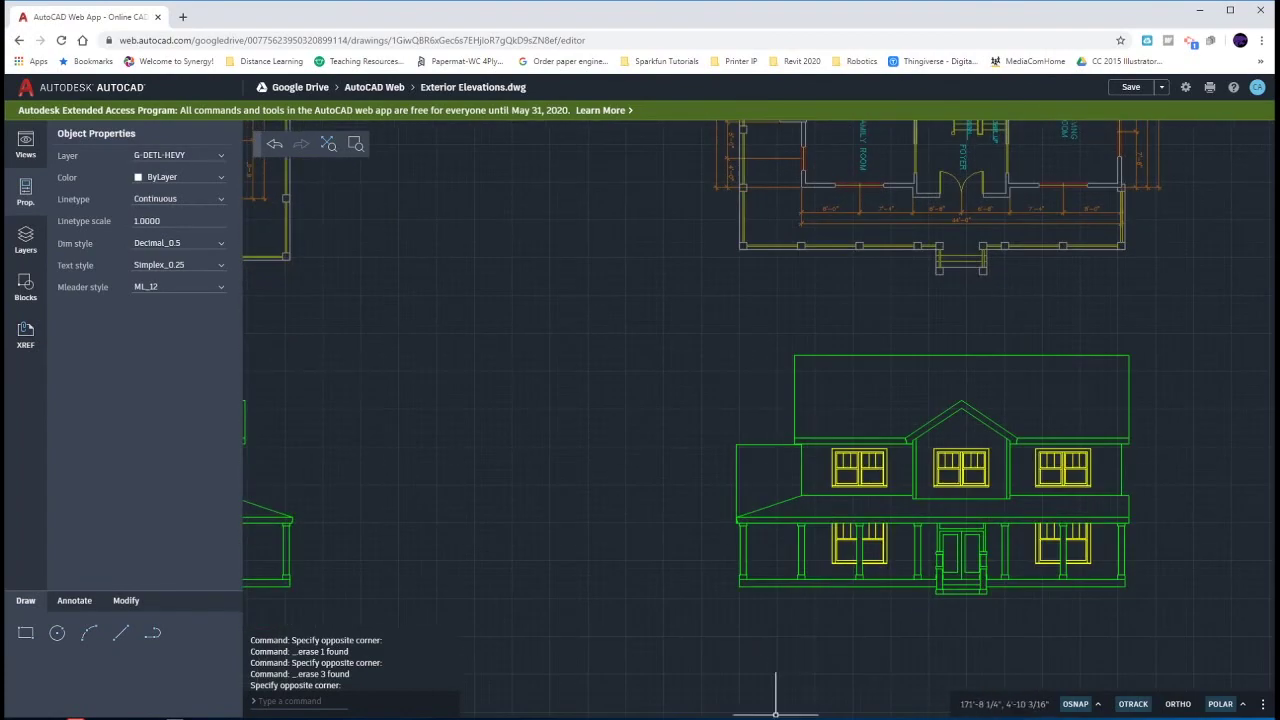
key("alt+Tab")
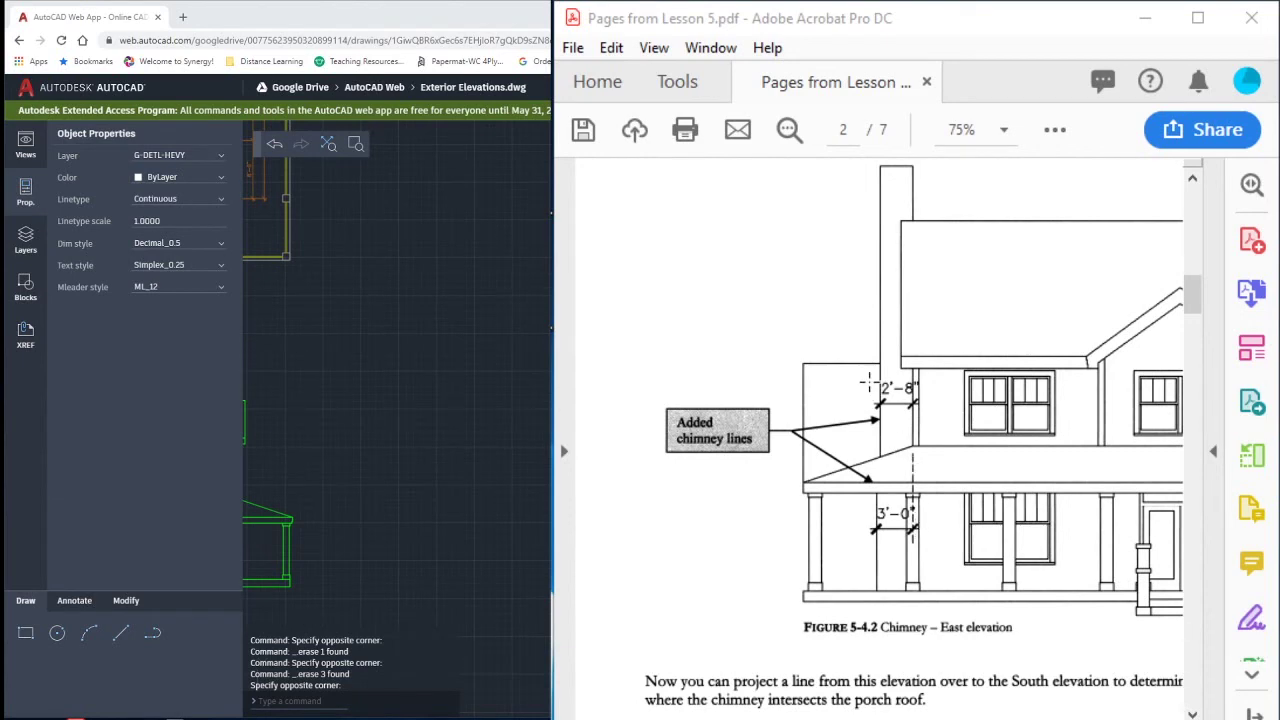
scroll(866, 372, "up", 1)
left_click_drag(864, 214, 929, 240)
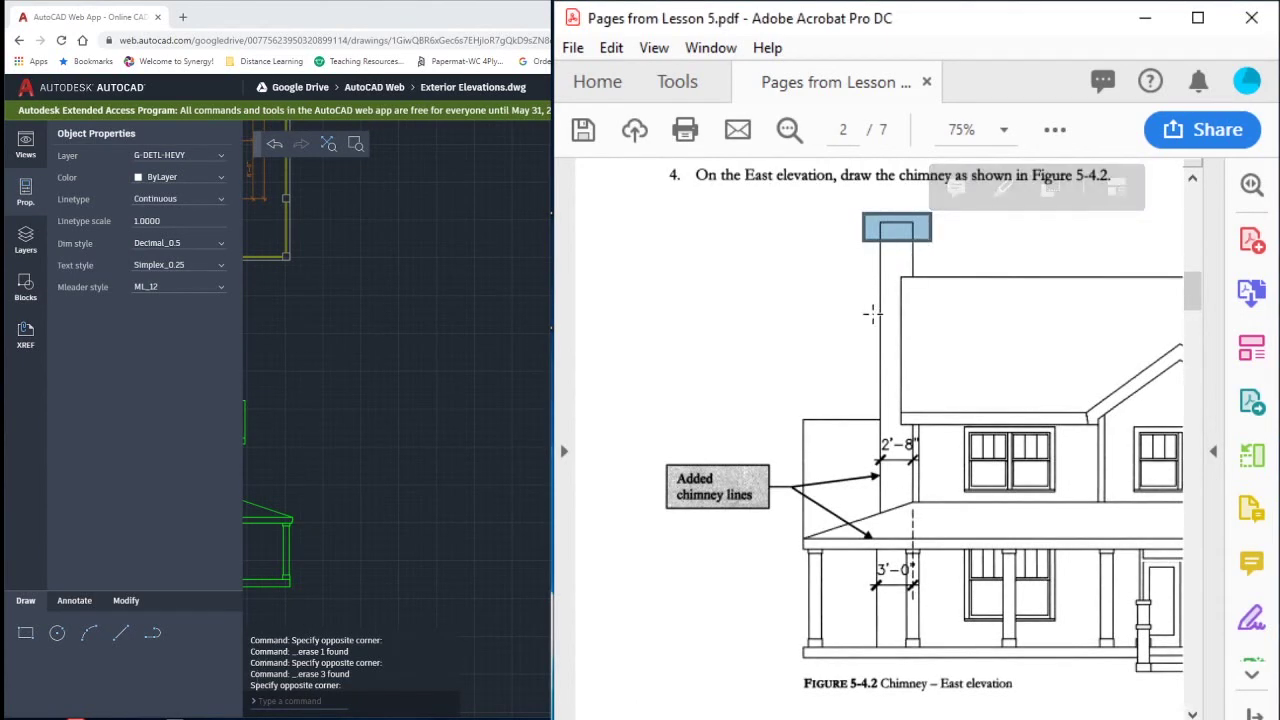
key("alt+Tab")
Step: Offset the East elevation's left upper wall line 2'-8" outward to form the chimney's outer edge
middle_click_drag(650, 410, 853, 408)
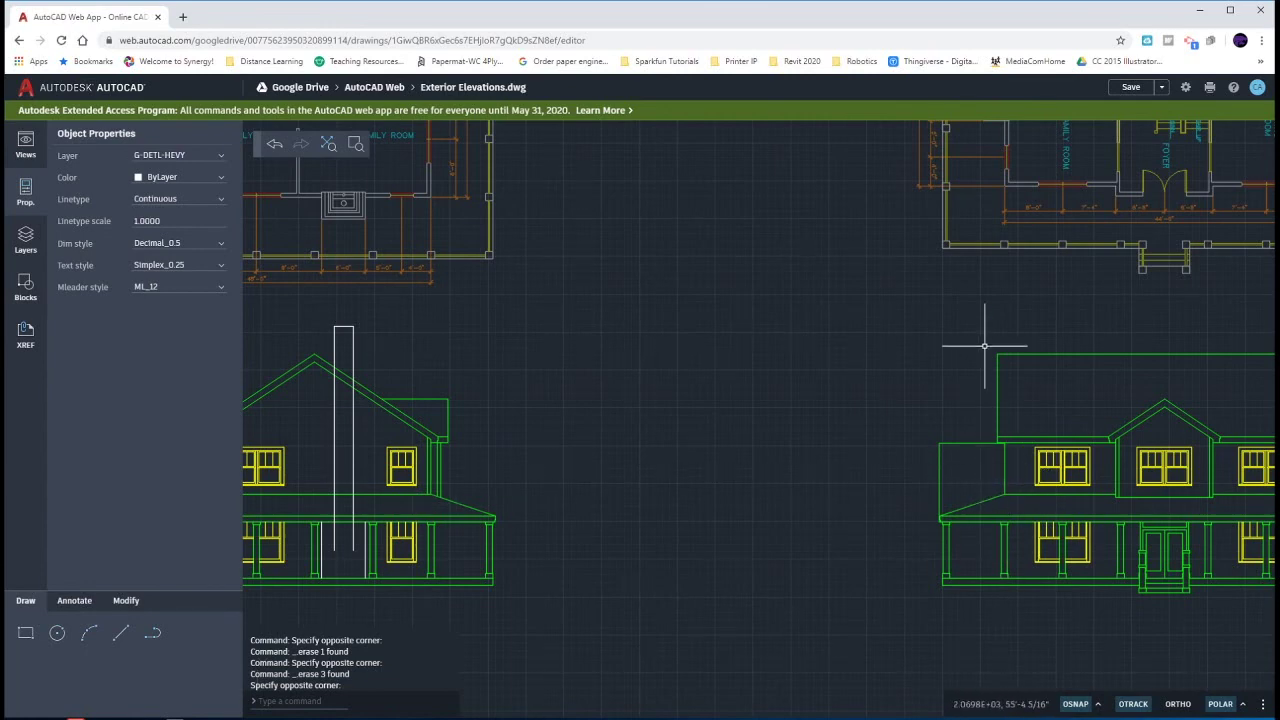
left_click(127, 601)
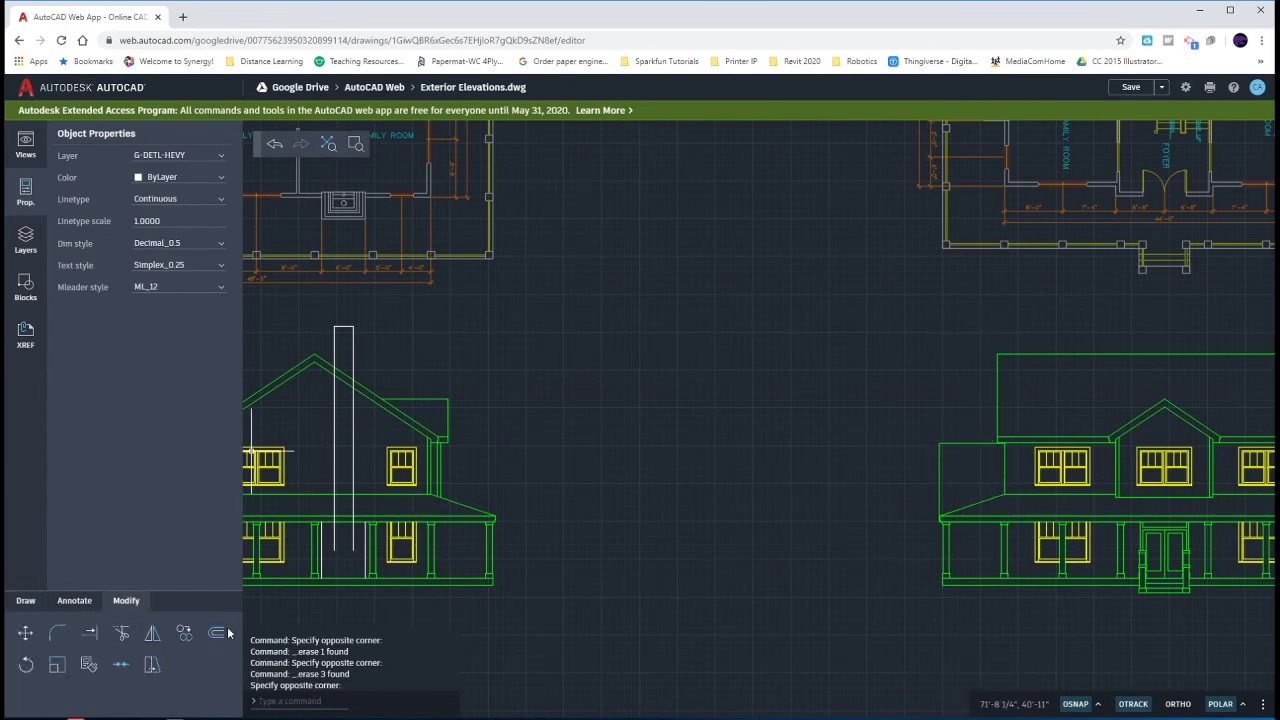
left_click(1004, 472)
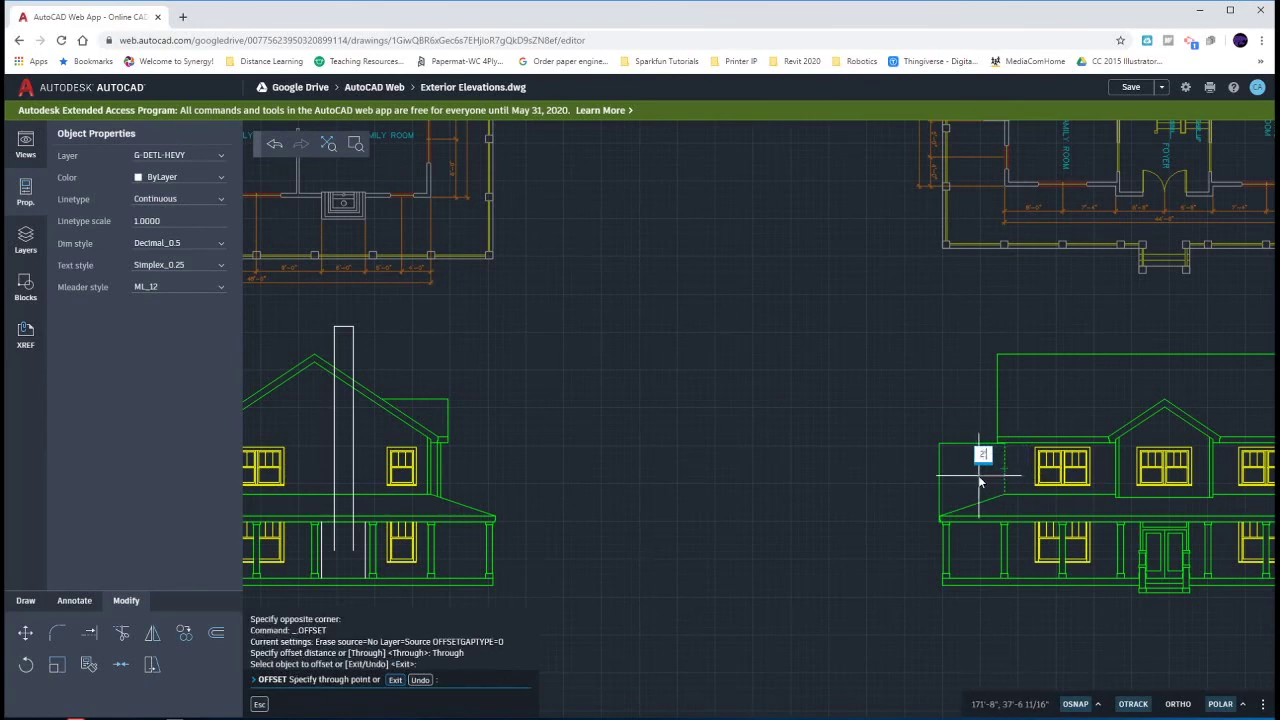
left_click(979, 481)
key("Escape")
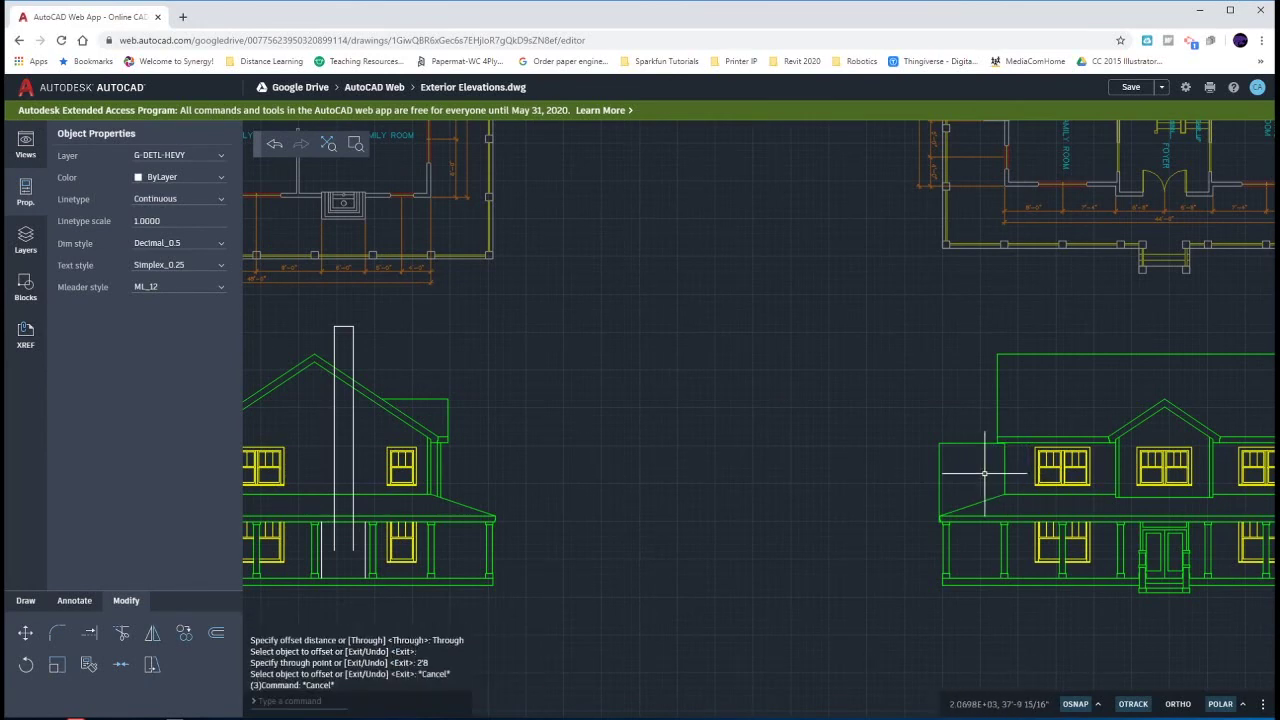
Step: Move the new offset line on the East elevation to layer G-DETL-HEVY
left_click(986, 472)
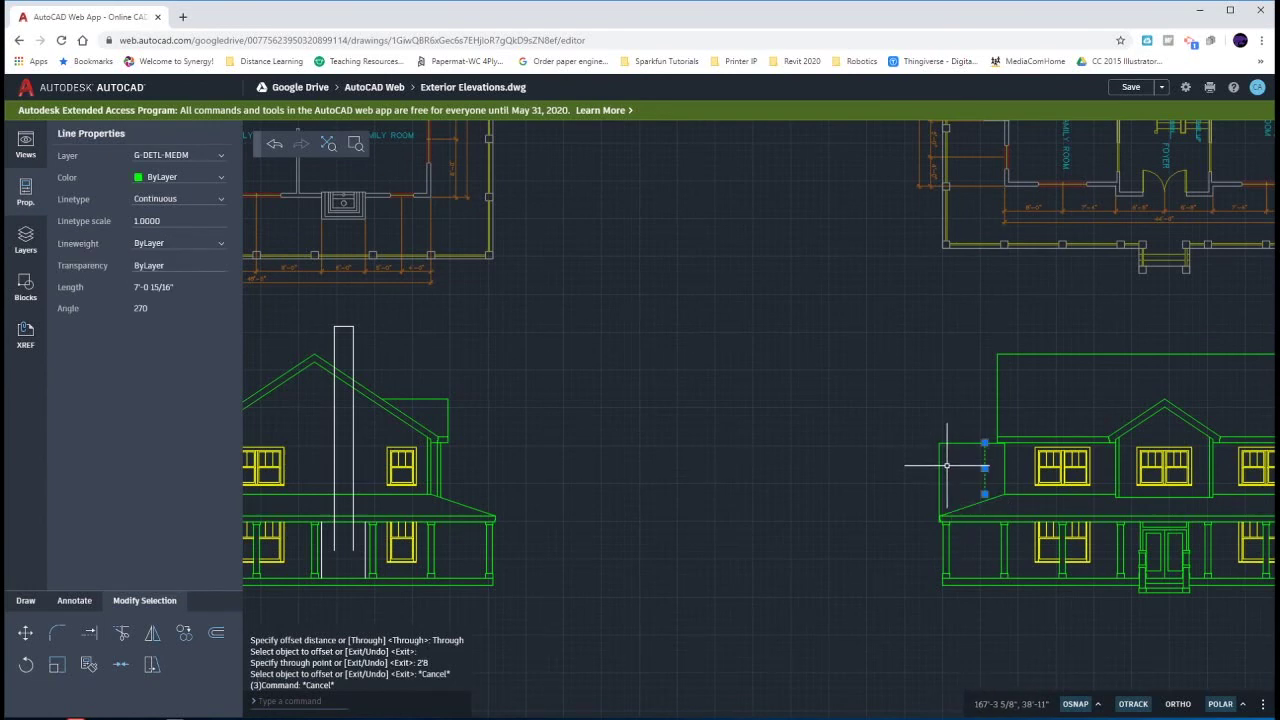
left_click(25, 192)
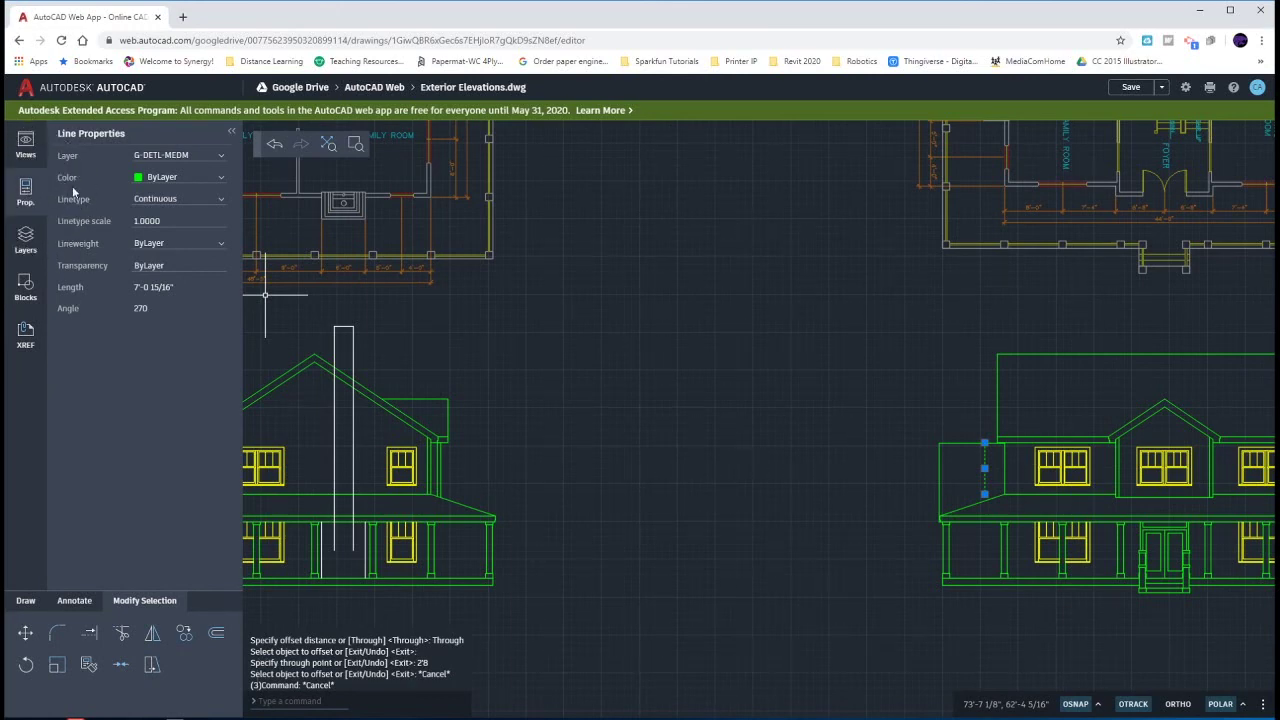
left_click(222, 161)
left_click(195, 182)
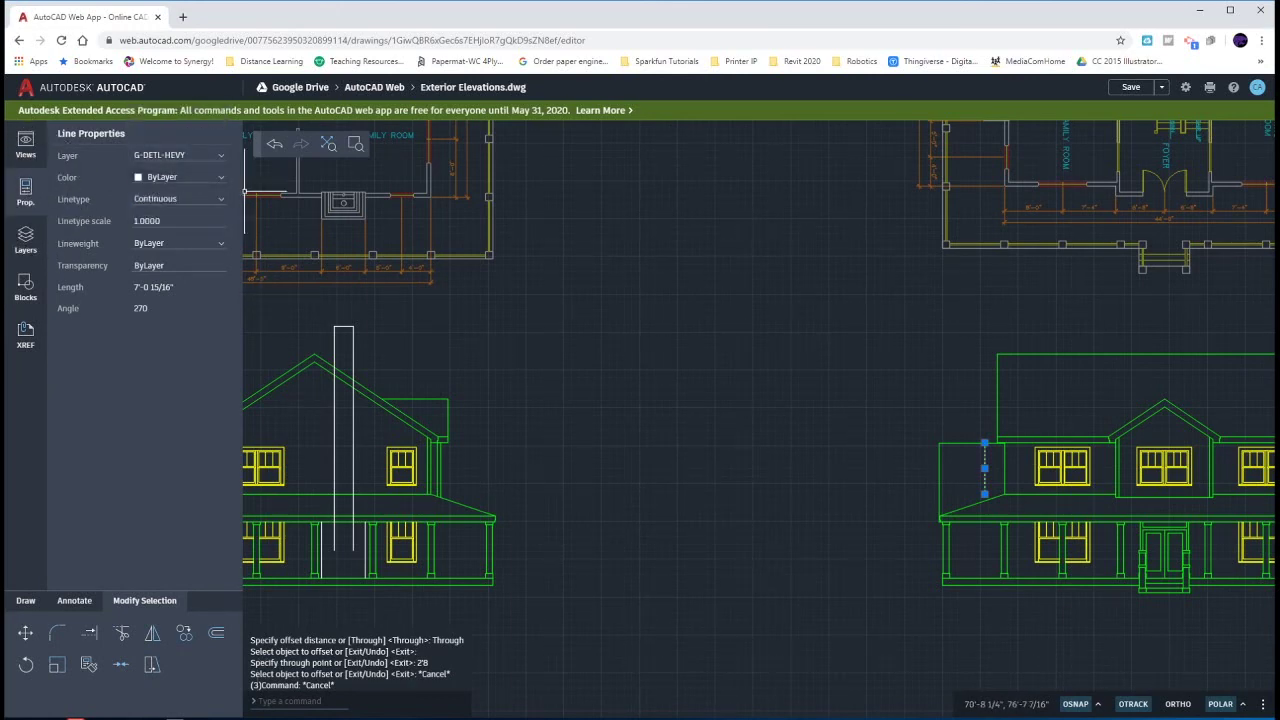
key("Escape")
Step: Draw a horizontal projection line from the finished chimney's top right corner across and past the East elevation's chimney edge
scroll(990, 455, "up", 5)
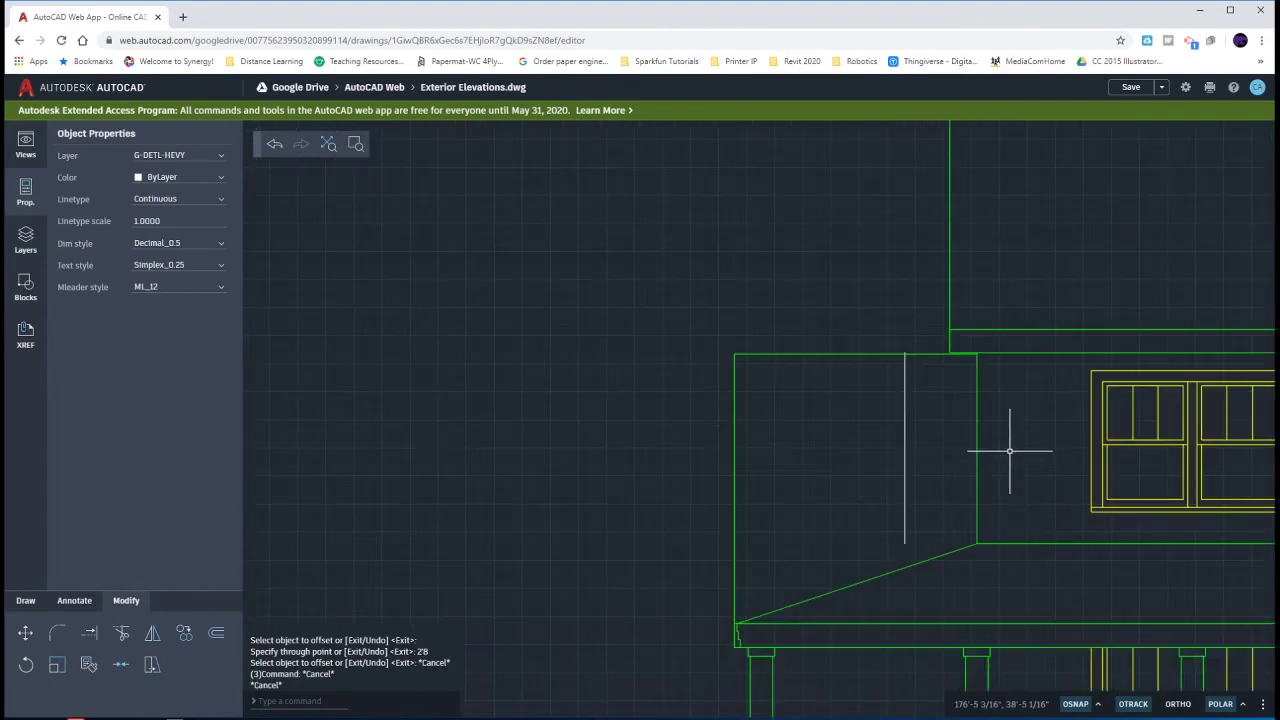
scroll(980, 450, "down", 6)
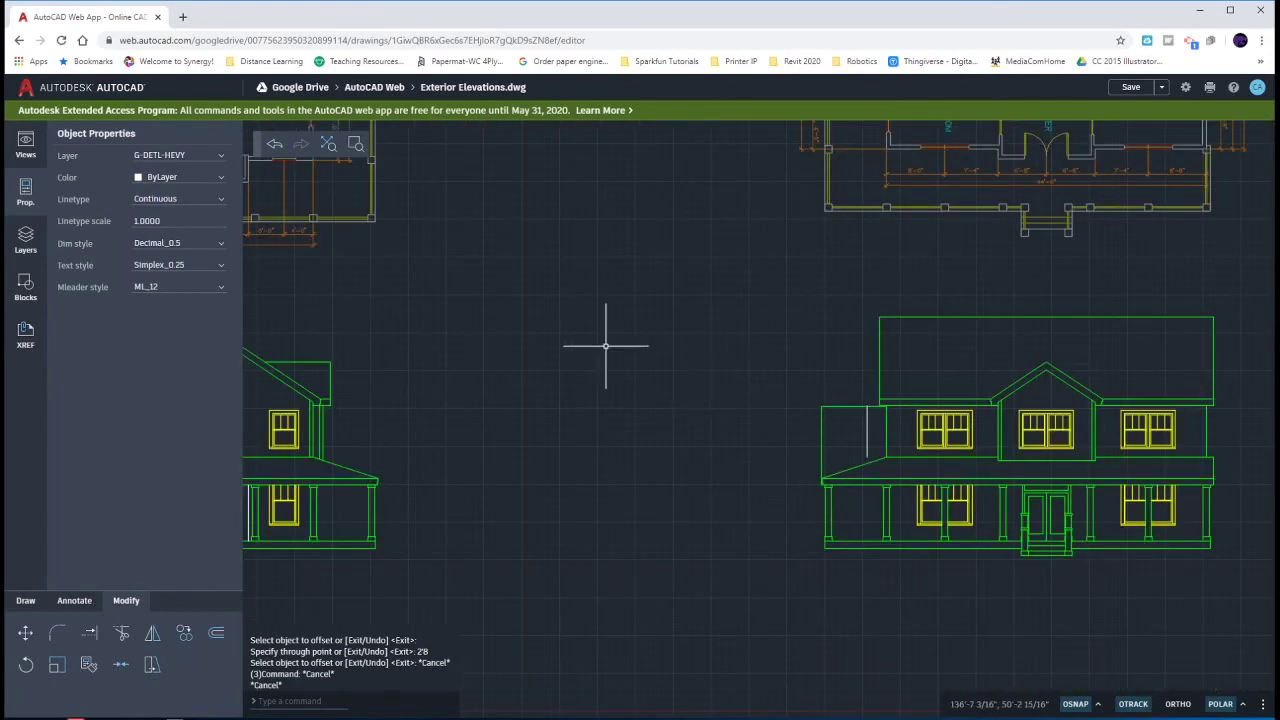
middle_click_drag(422, 330, 514, 334)
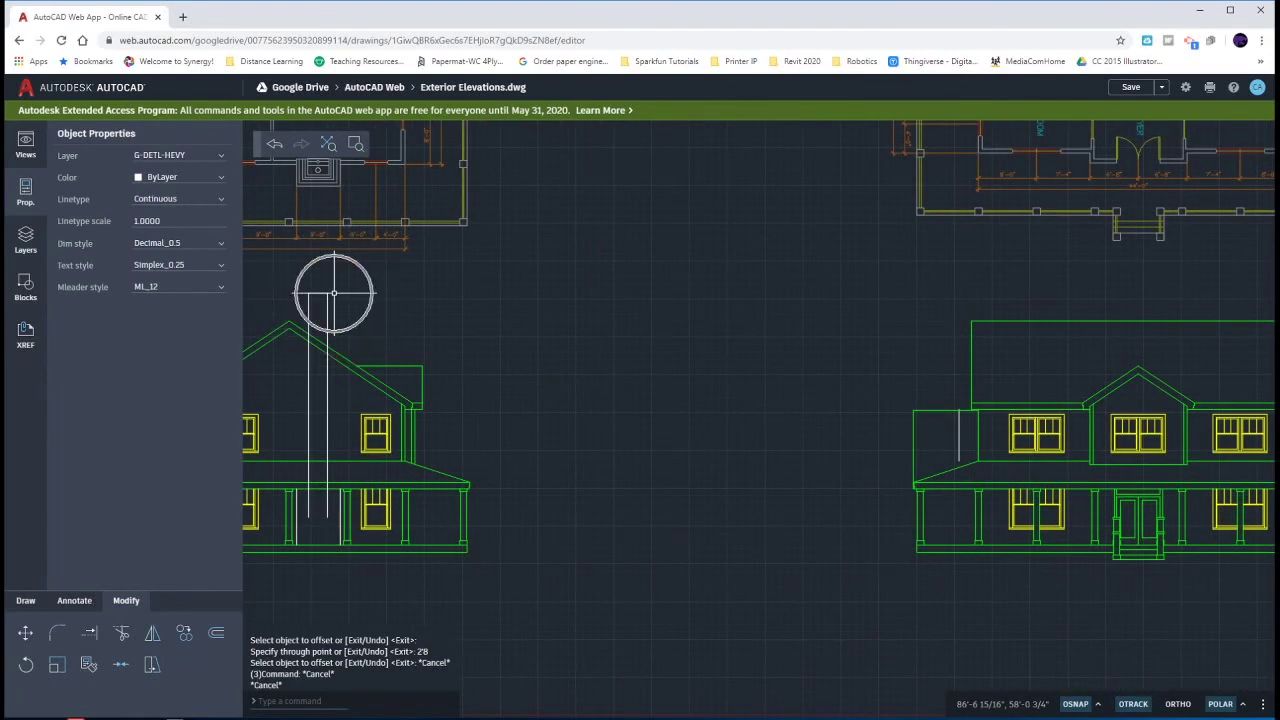
type("l")
key("Return")
left_click(328, 293)
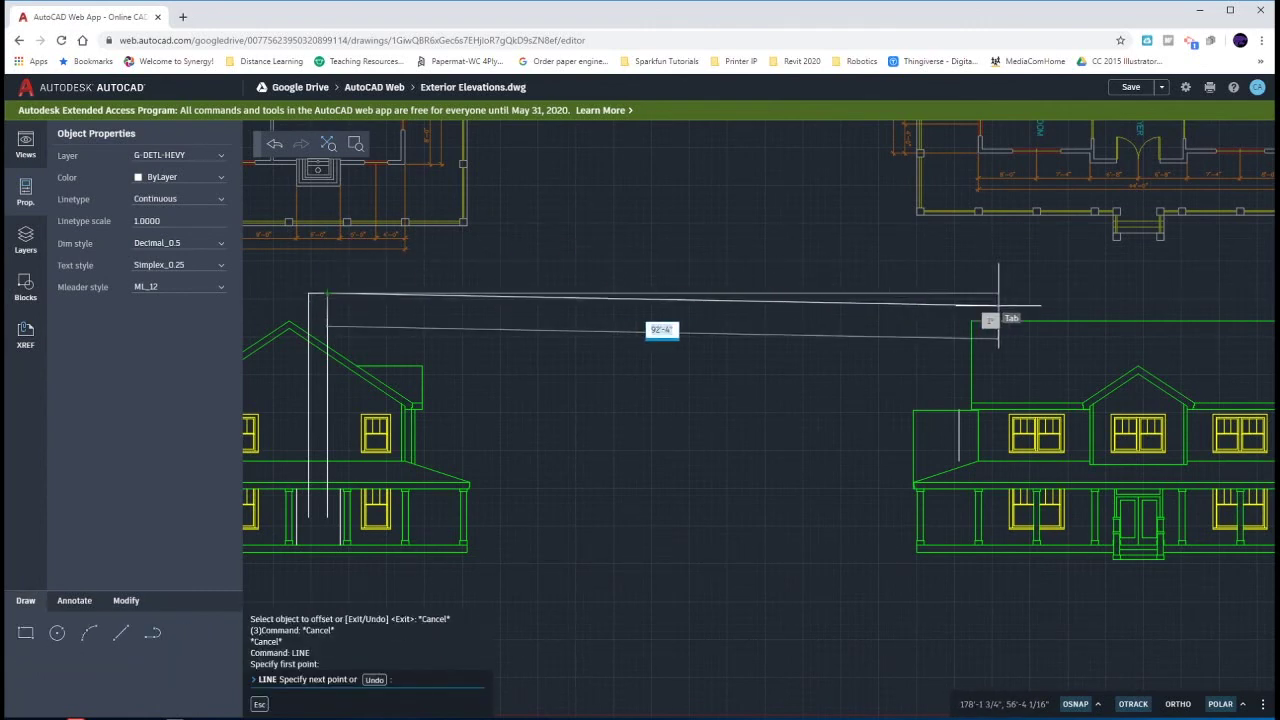
key("Escape")
key("Escape")
key("Escape")
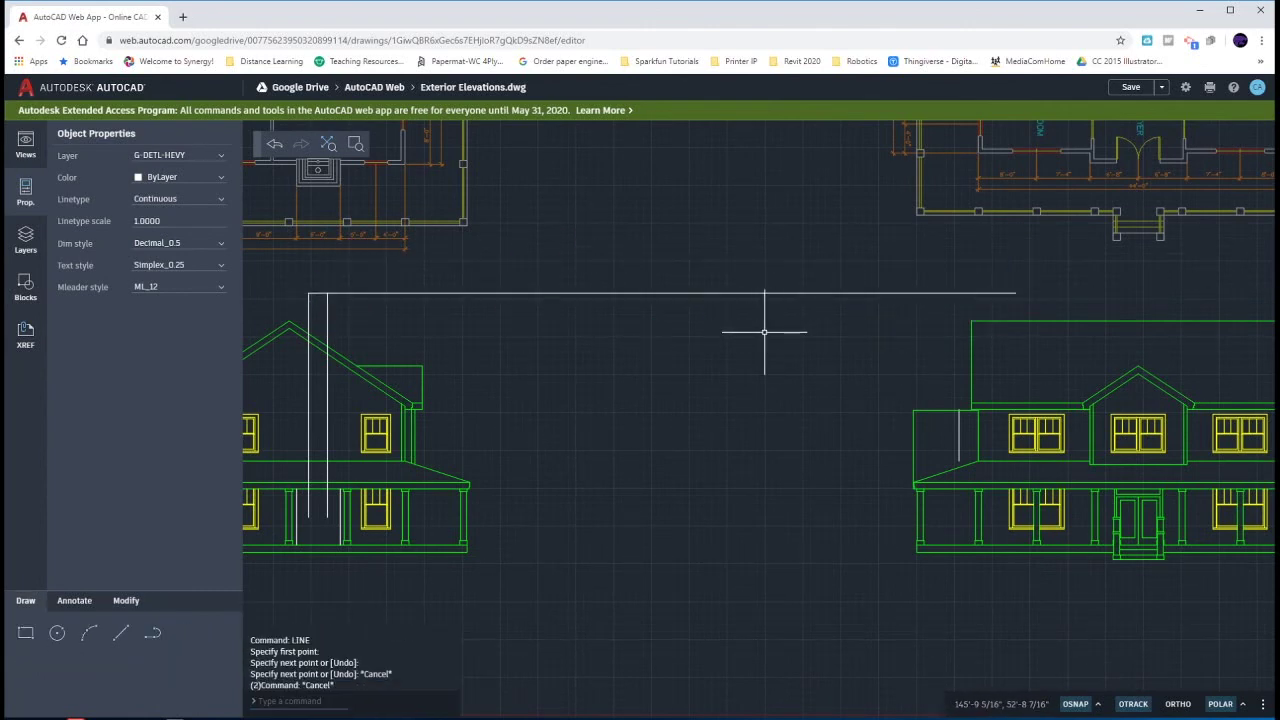
Step: Extend the East elevation's outer chimney edge up to the horizontal projection line
type("ex")
key("Return")
left_click(957, 423)
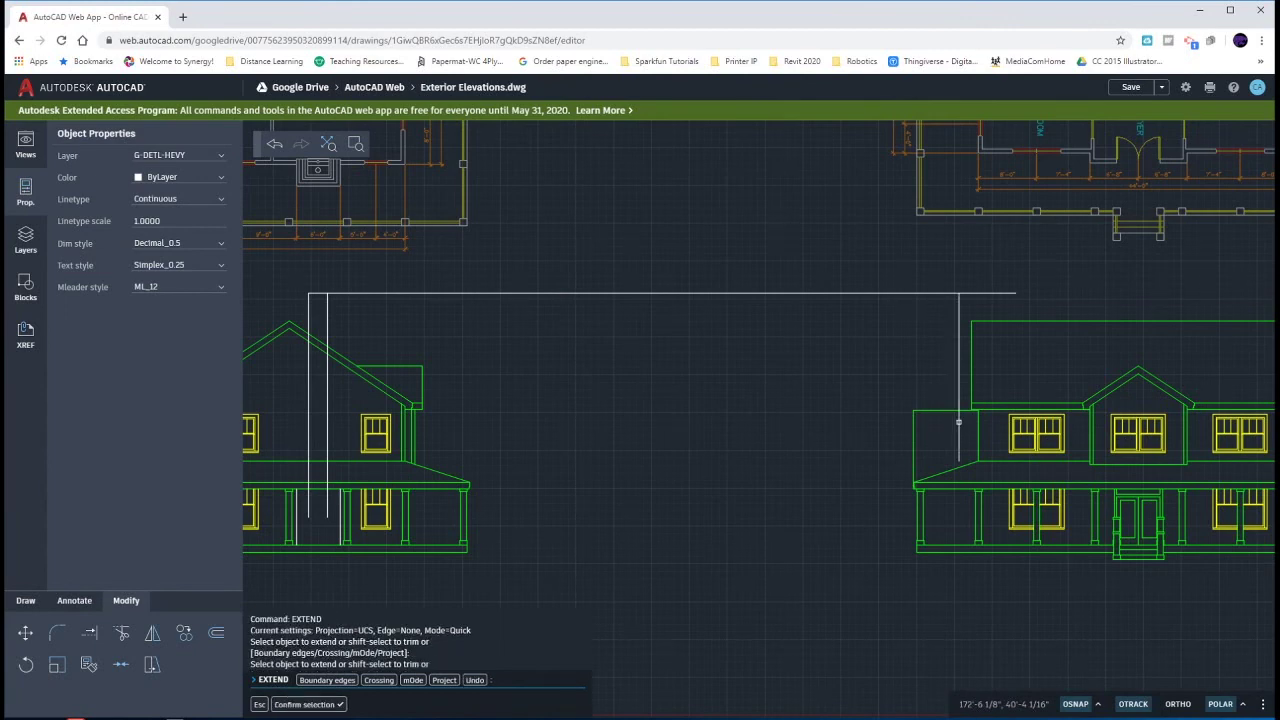
key("Escape")
Step: Trim away the part of the projection line between the two elevations
type("tr")
key("Return")
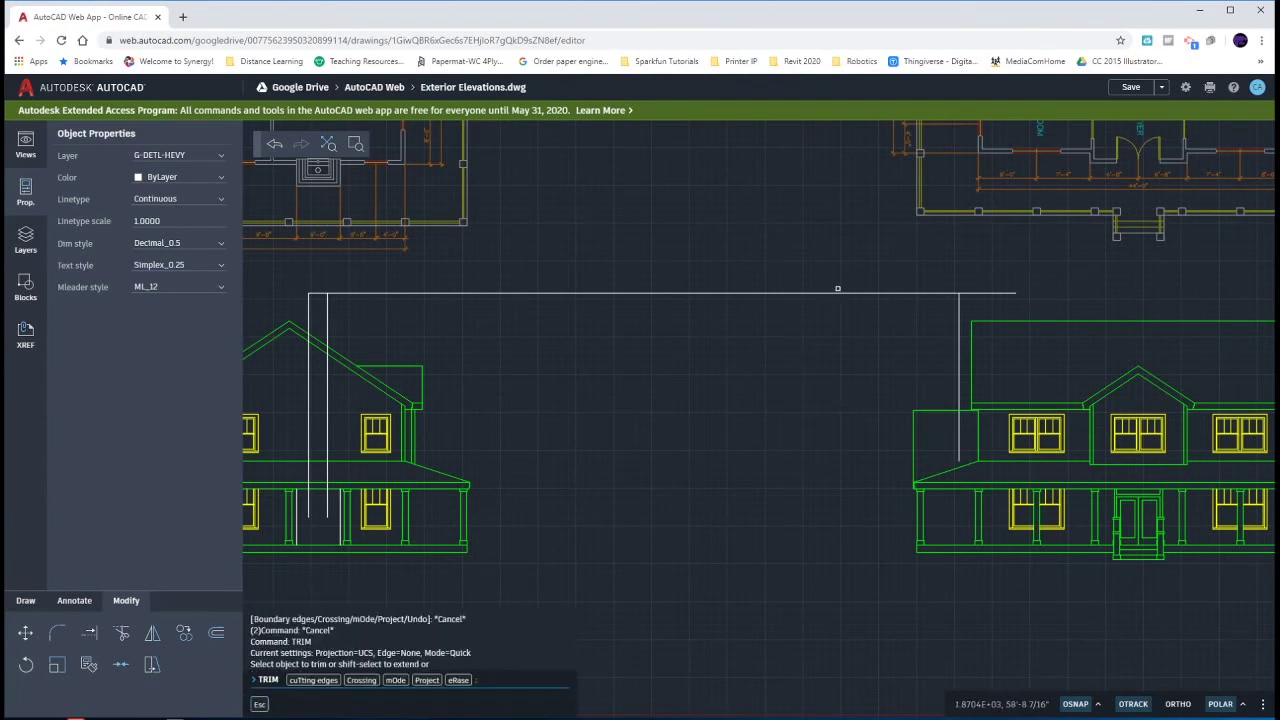
left_click(838, 293)
key("Return")
key("Escape")
key("Escape")
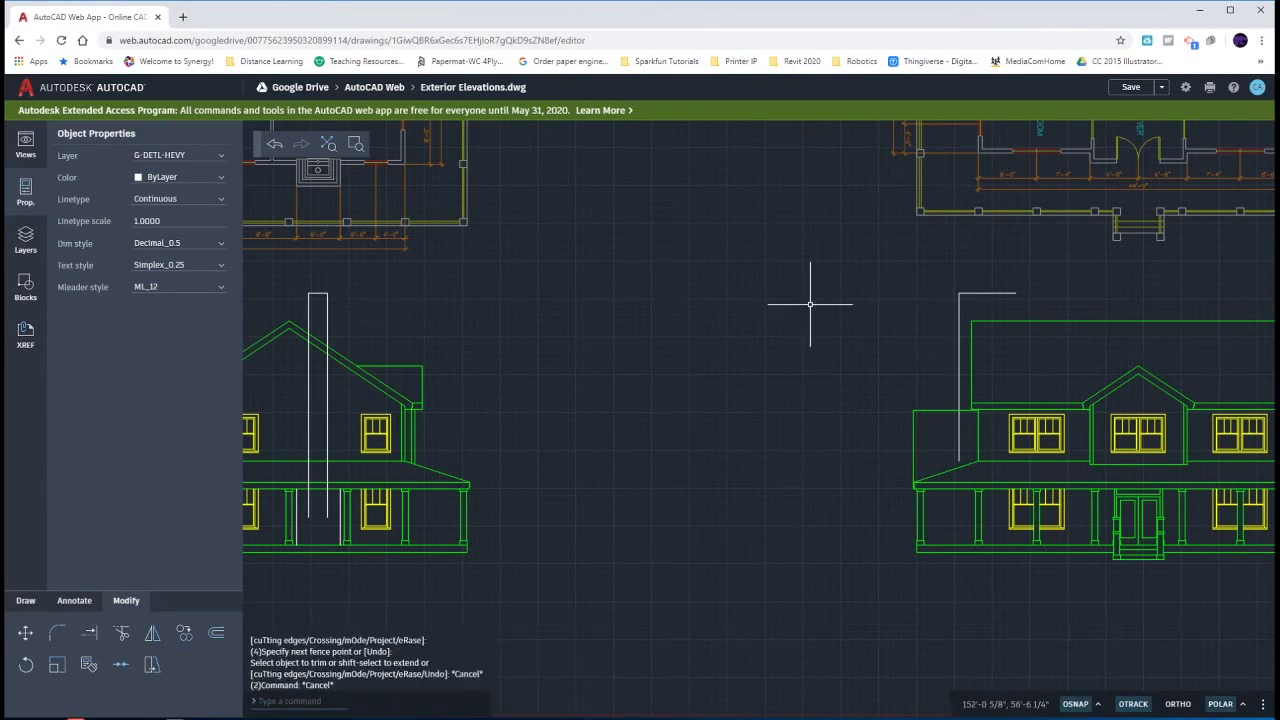
Step: Offset the East elevation's outer chimney edge 2'-8" toward the house to form the inner edge
scroll(965, 333, "up", 2)
scroll(965, 333, "up", 1)
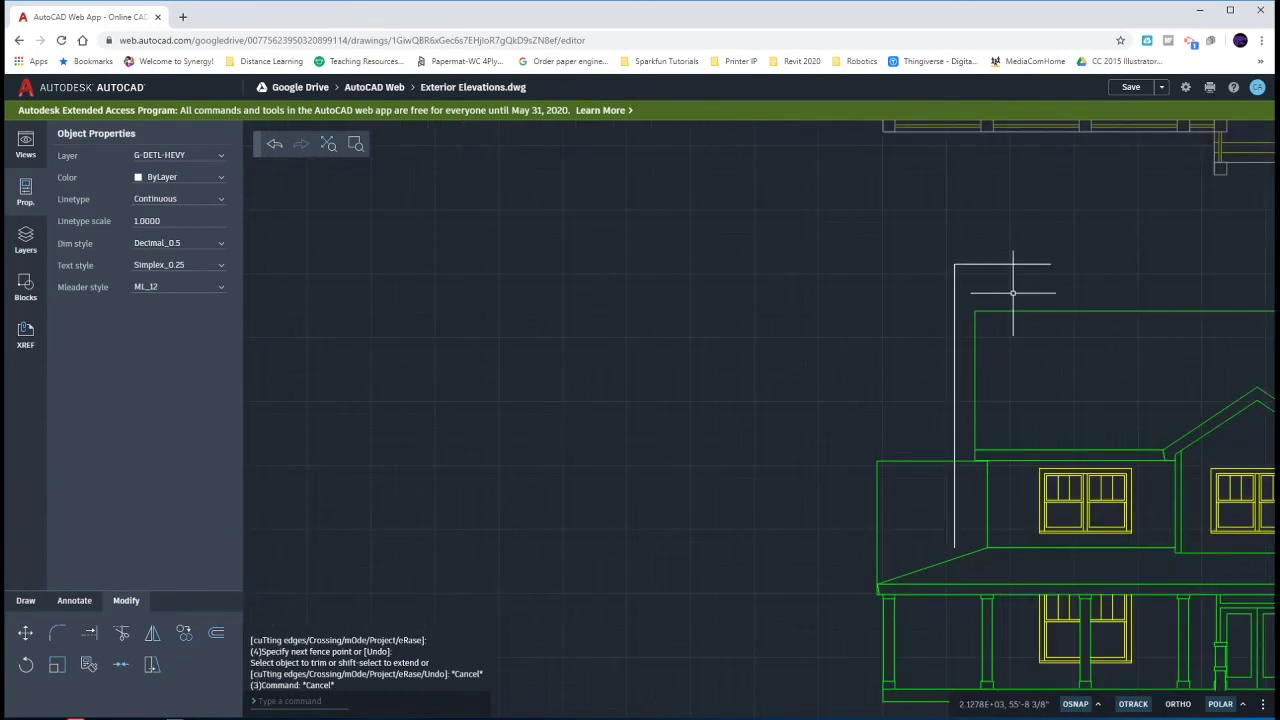
type("o")
key("Return")
left_click(954, 289)
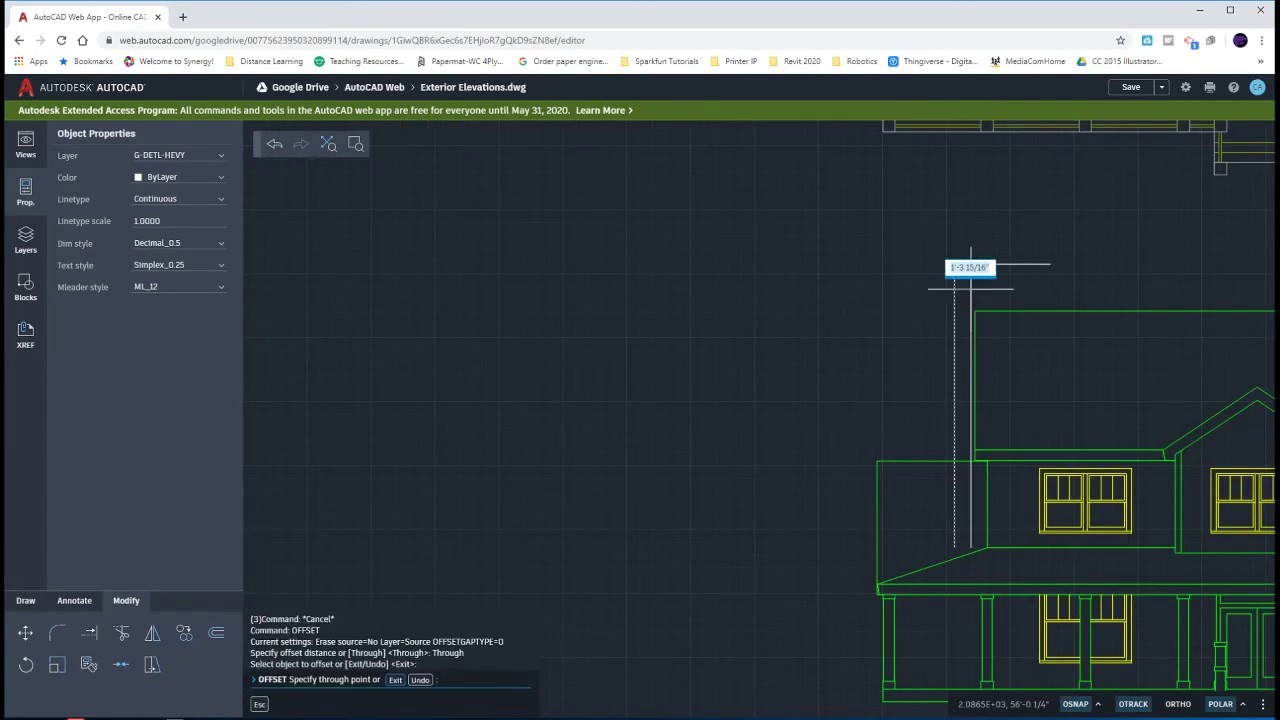
type("2'8")
key("Return")
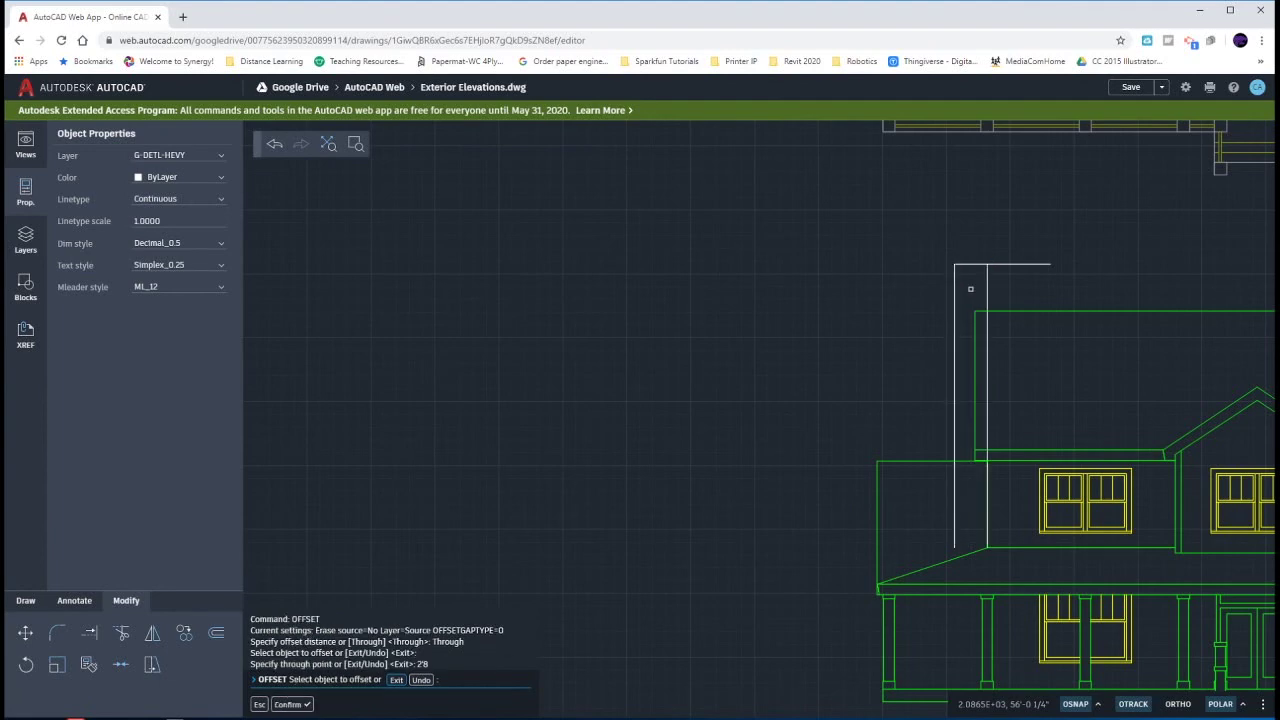
key("Escape")
key("Escape")
Step: Trim the East chimney's top line overhang and its inner edge below the roof ridge, and erase the leftover lower piece
type("tr")
key("Return")
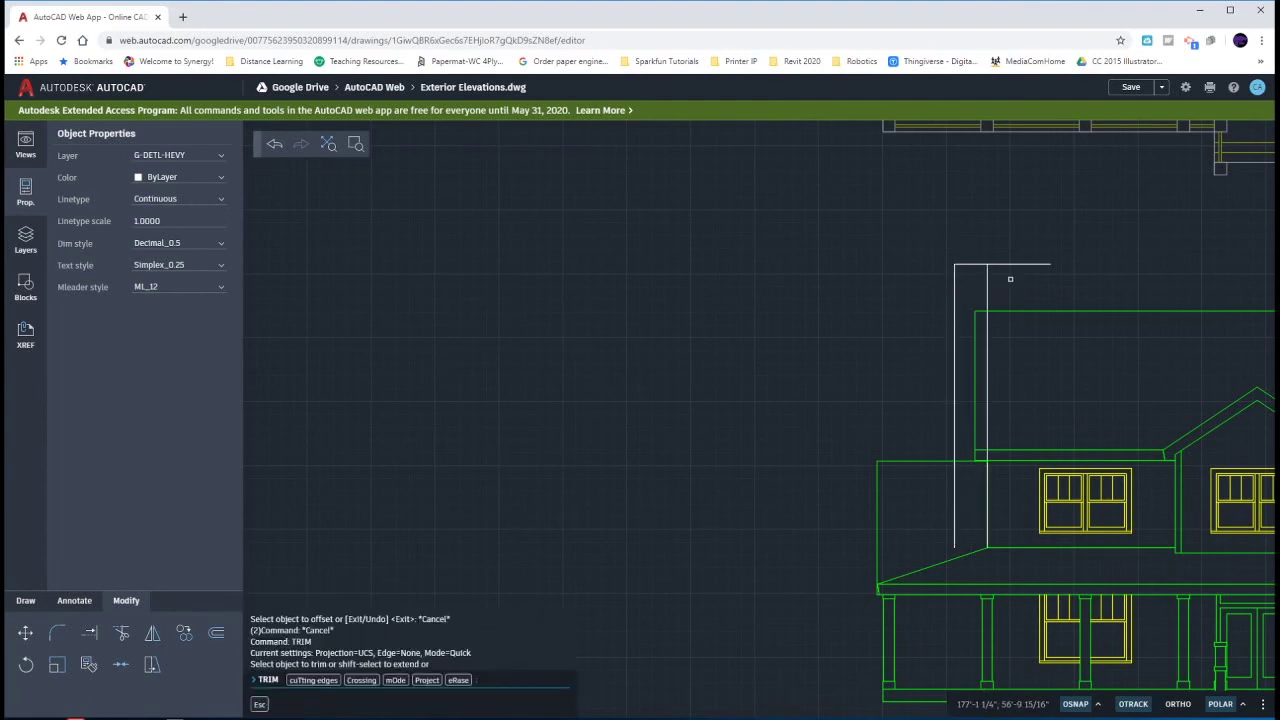
left_click(1014, 265)
left_click(988, 311)
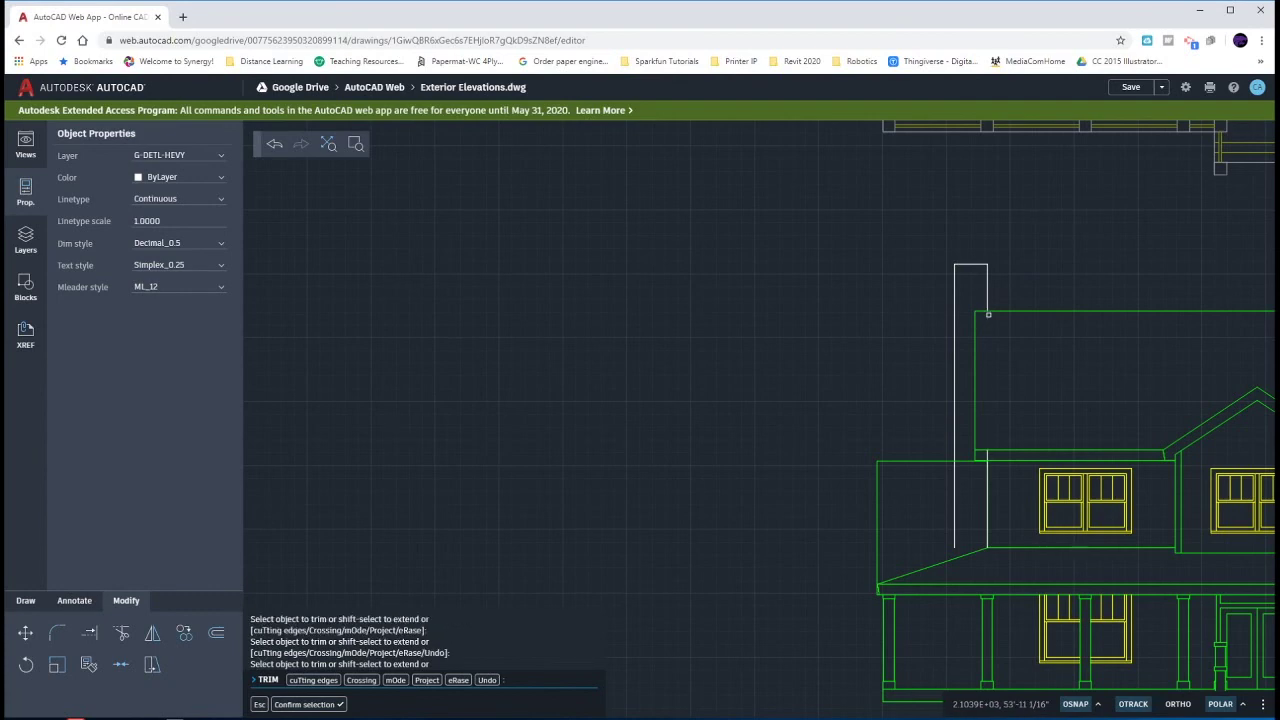
key("Escape")
key("Escape")
key("Escape")
key("Escape")
left_click(987, 455)
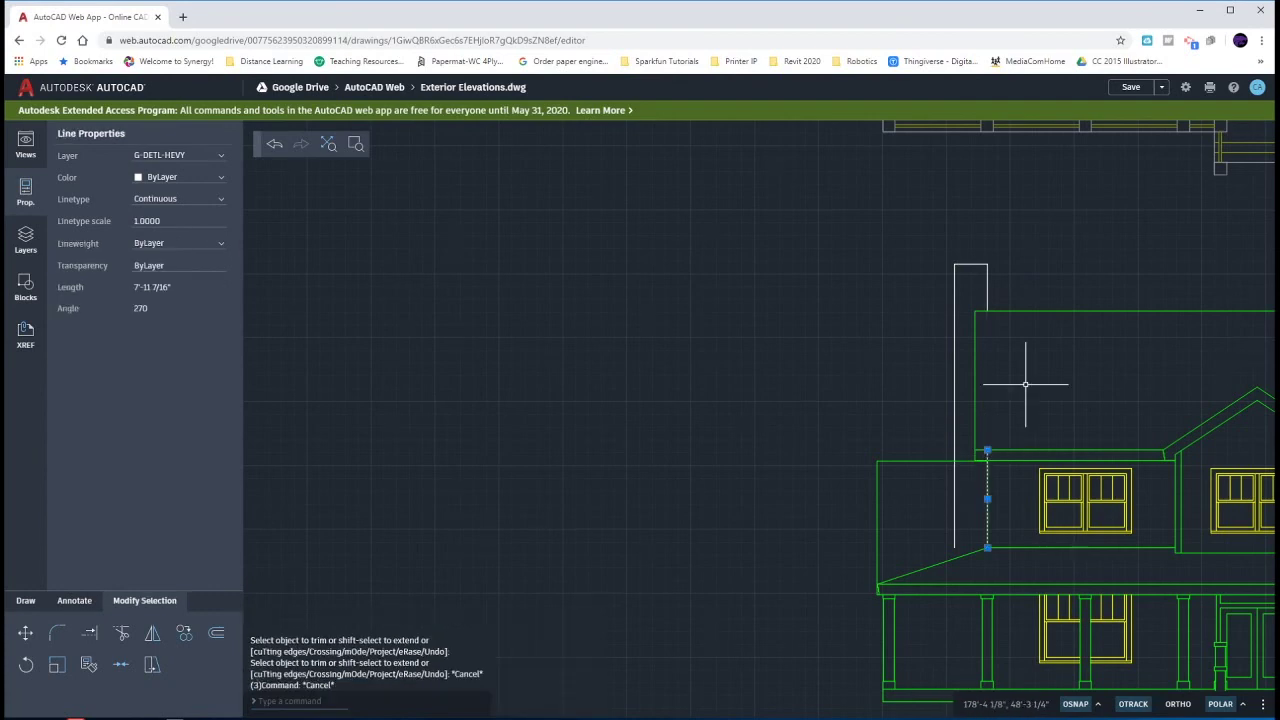
key("Delete")
Step: Extend the East chimney's outer edge down to the sloped porch roof line
scroll(1010, 395, "down", 3)
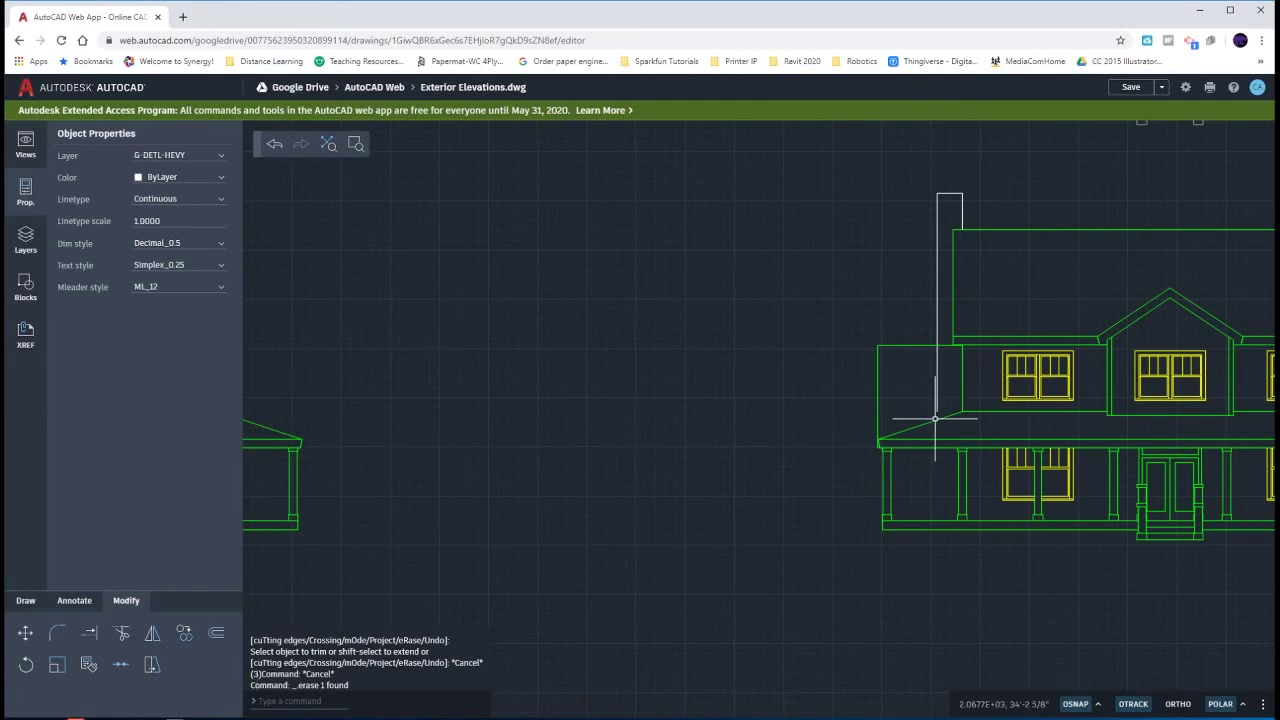
type("EX")
key("Return")
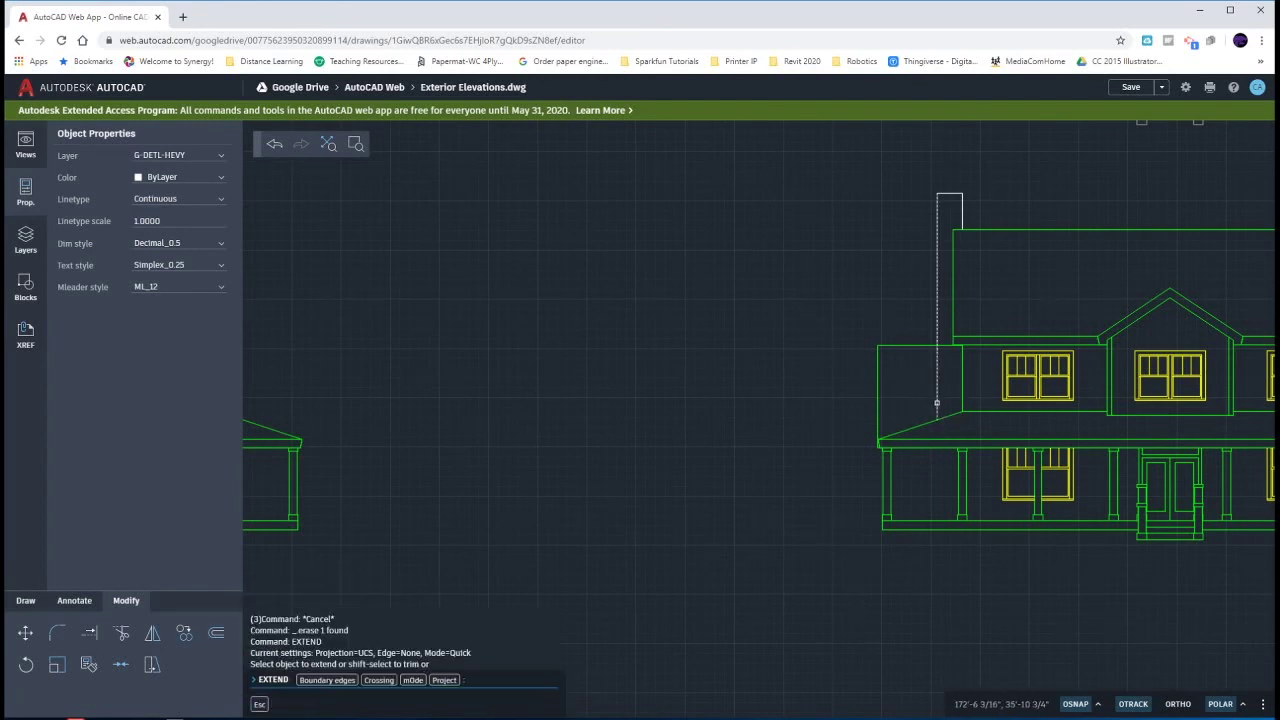
key("Escape")
key("Escape")
scroll(898, 382, "down", 1)
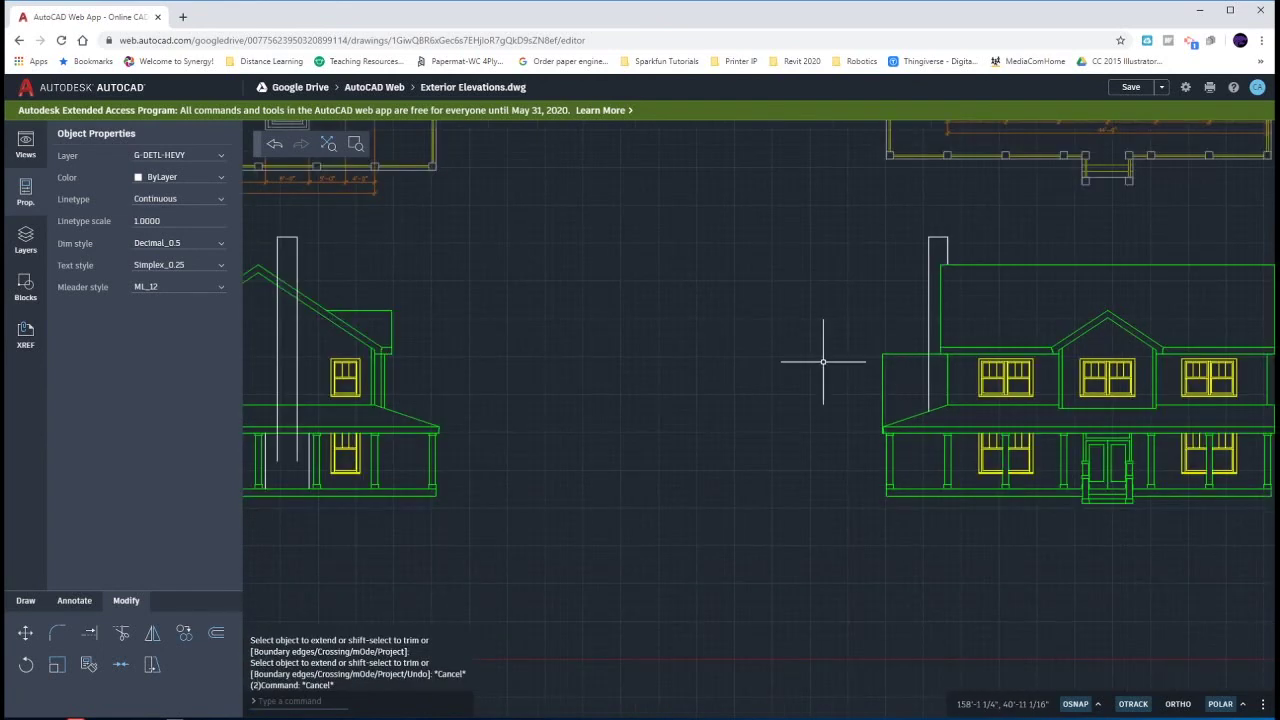
Step: Remove the part of the lower side roof's top line between the East chimney's outer edge and the house wall
left_click(925, 410)
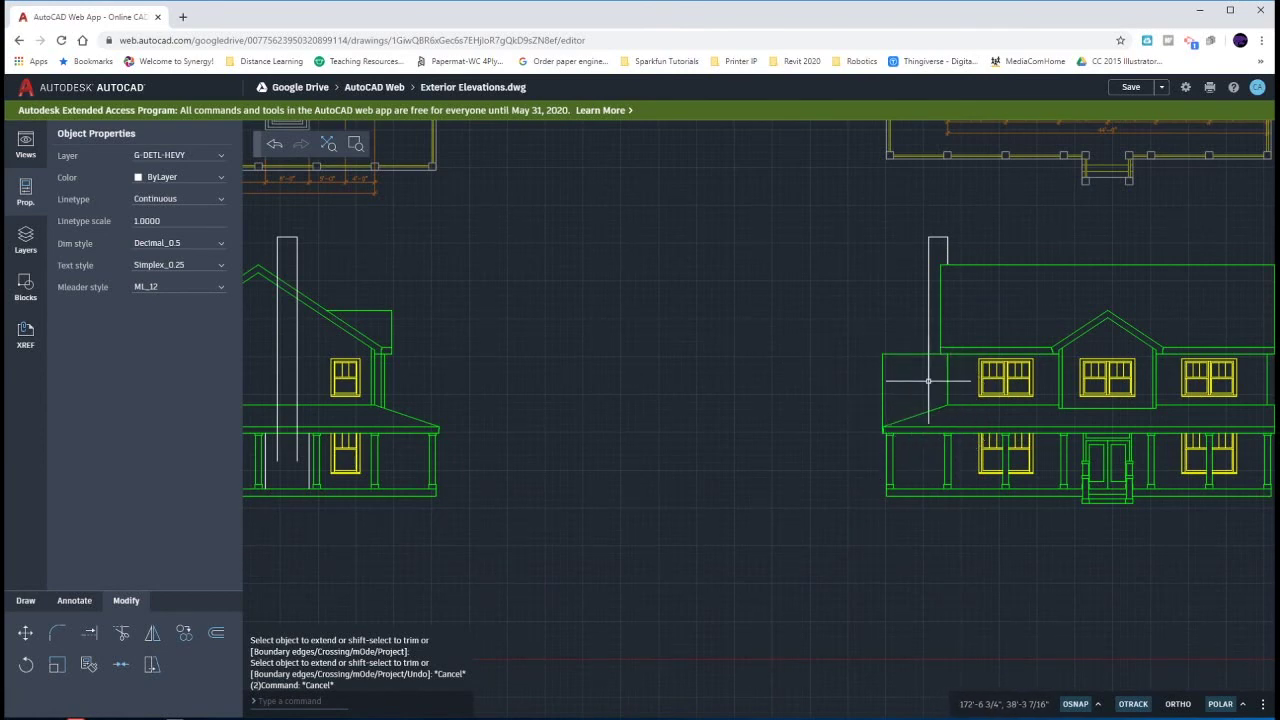
left_click(930, 439)
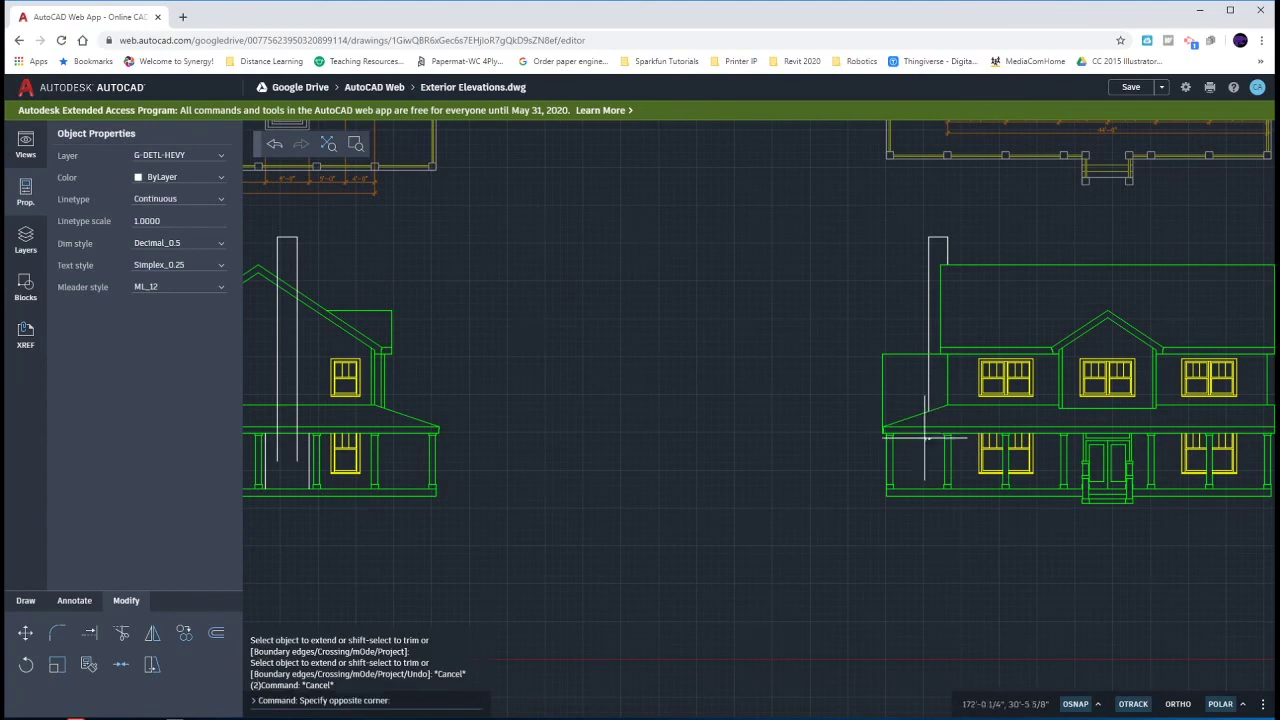
left_click(901, 416)
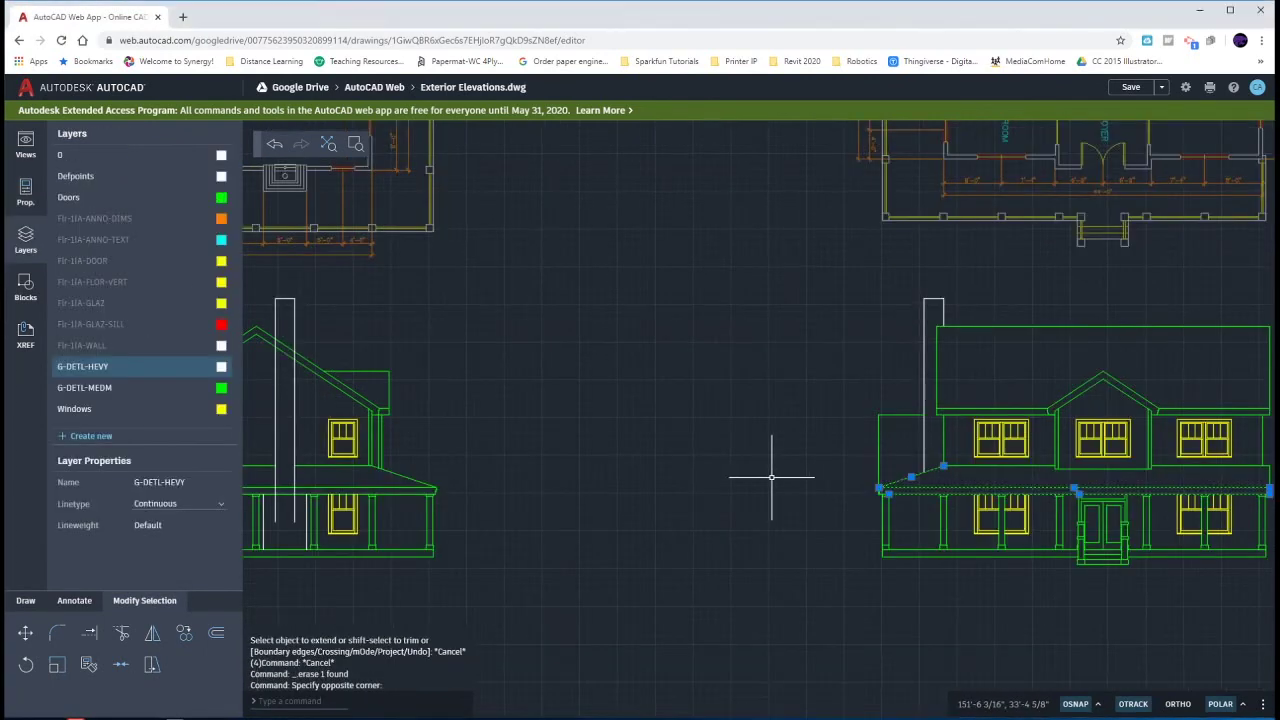
key("Escape")
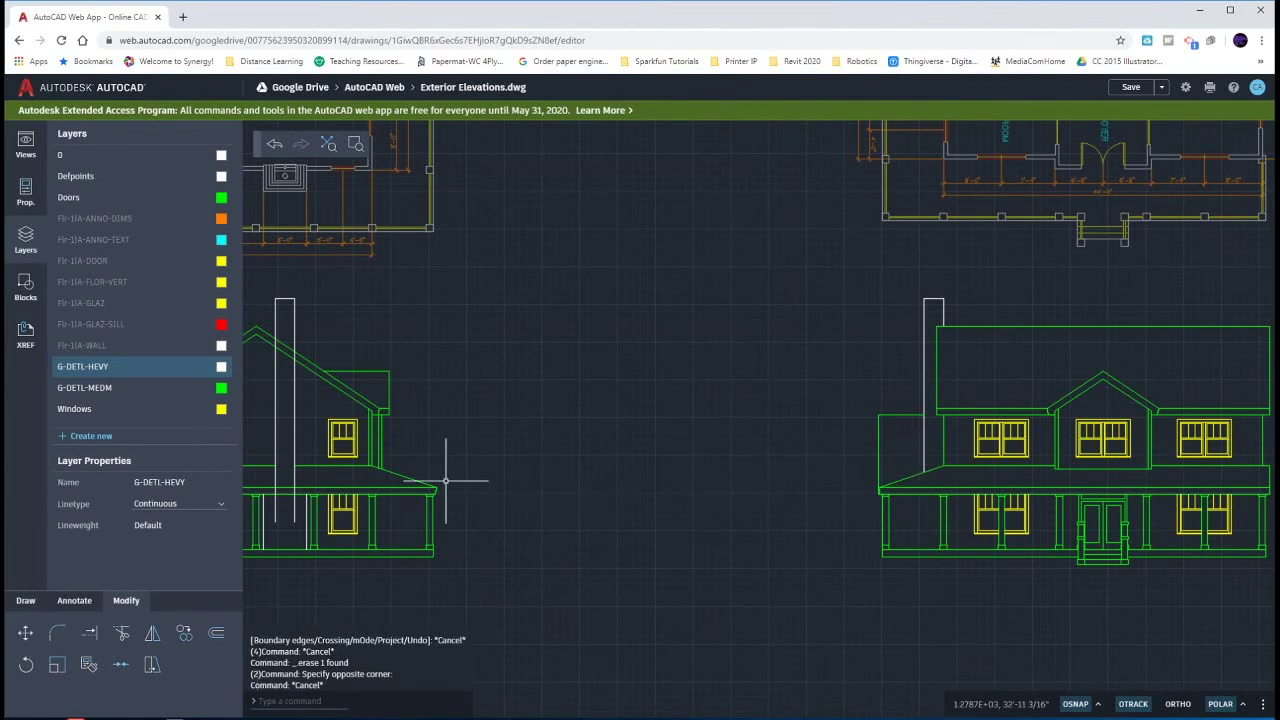
Step: Switch to the lesson PDF in Acrobat and examine the chimney projection lines in Figure 5-4.3 and the South elevation in Figure 5-4.4
left_click(307, 476)
left_click(300, 475)
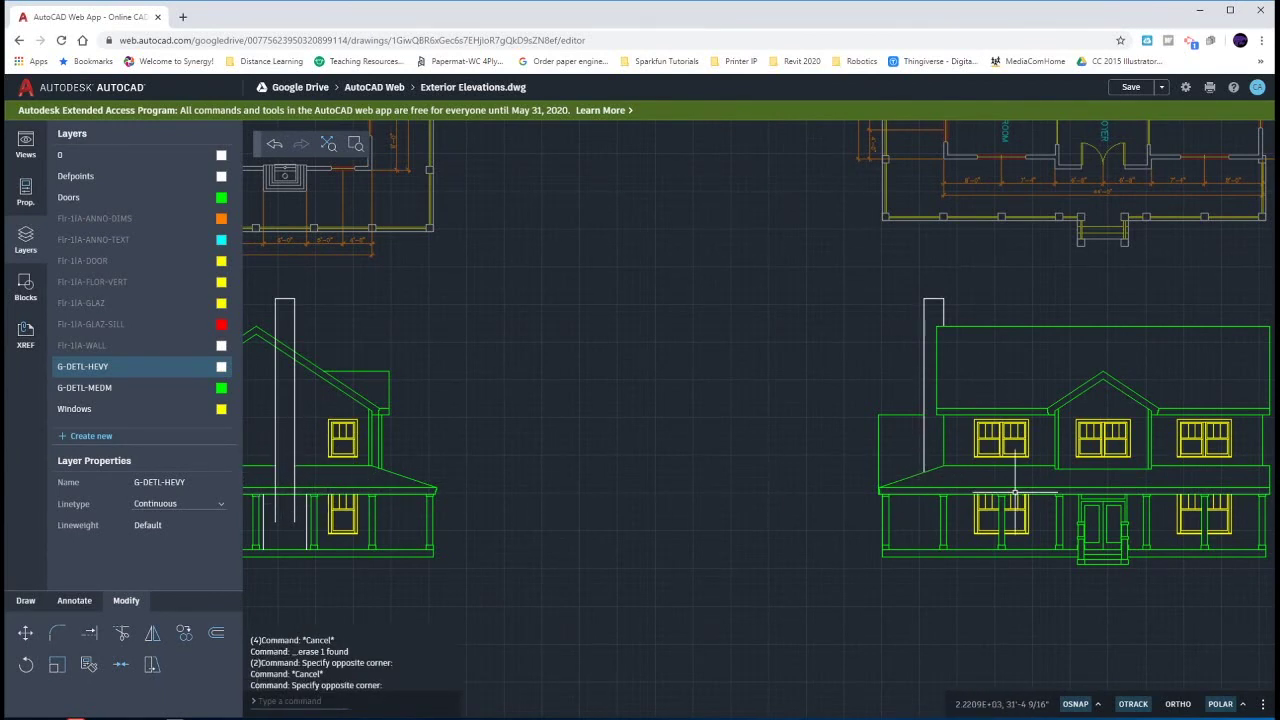
key("alt+Tab")
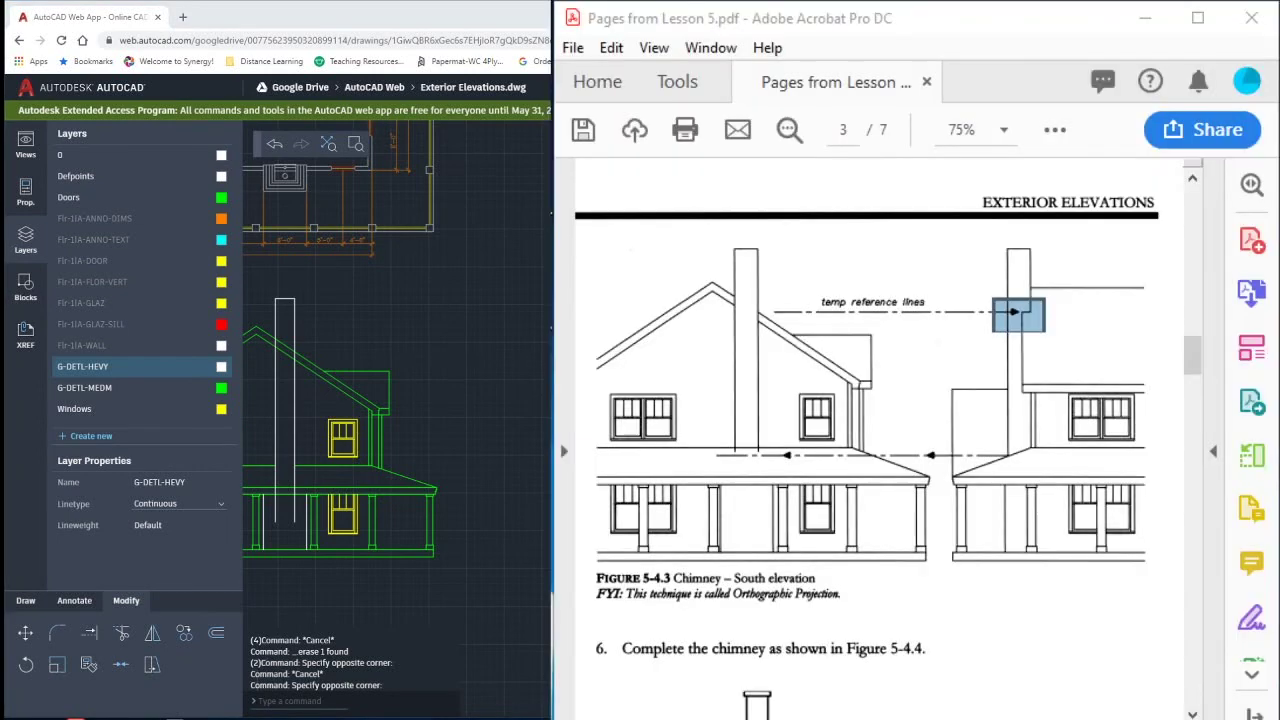
left_click_drag(1015, 460, 700, 440)
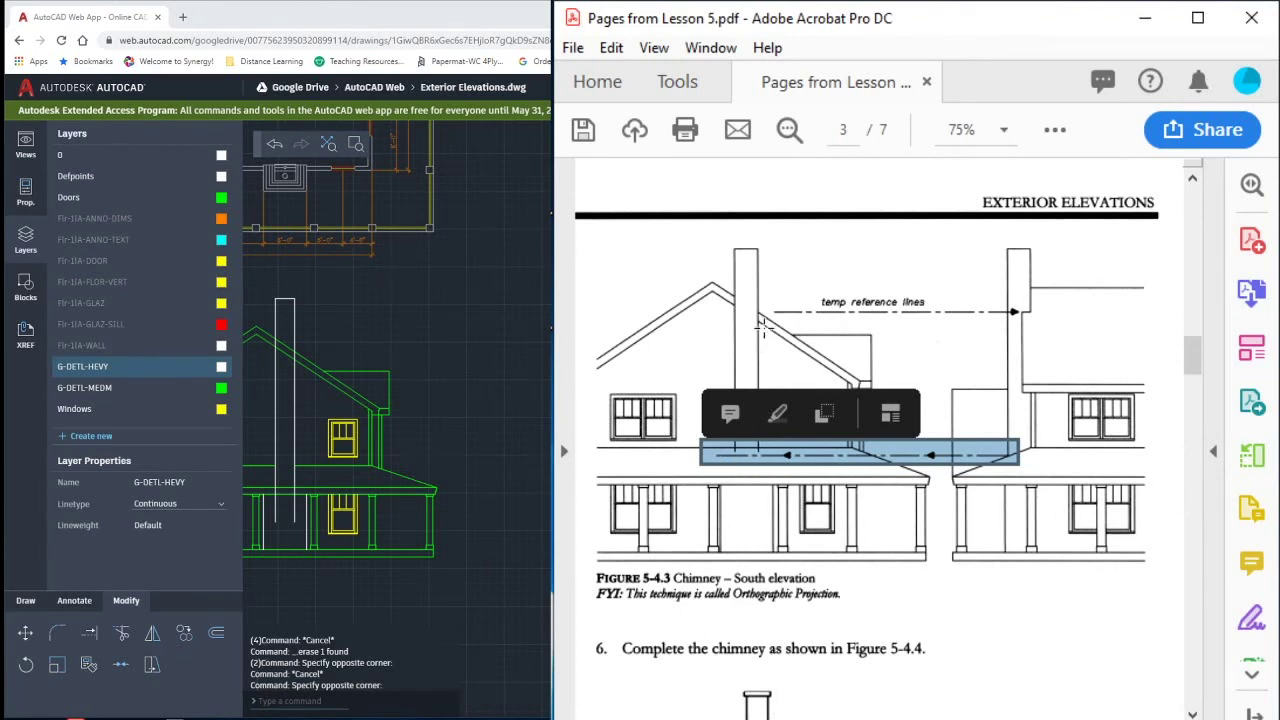
left_click_drag(758, 305, 1042, 318)
left_click(1035, 352)
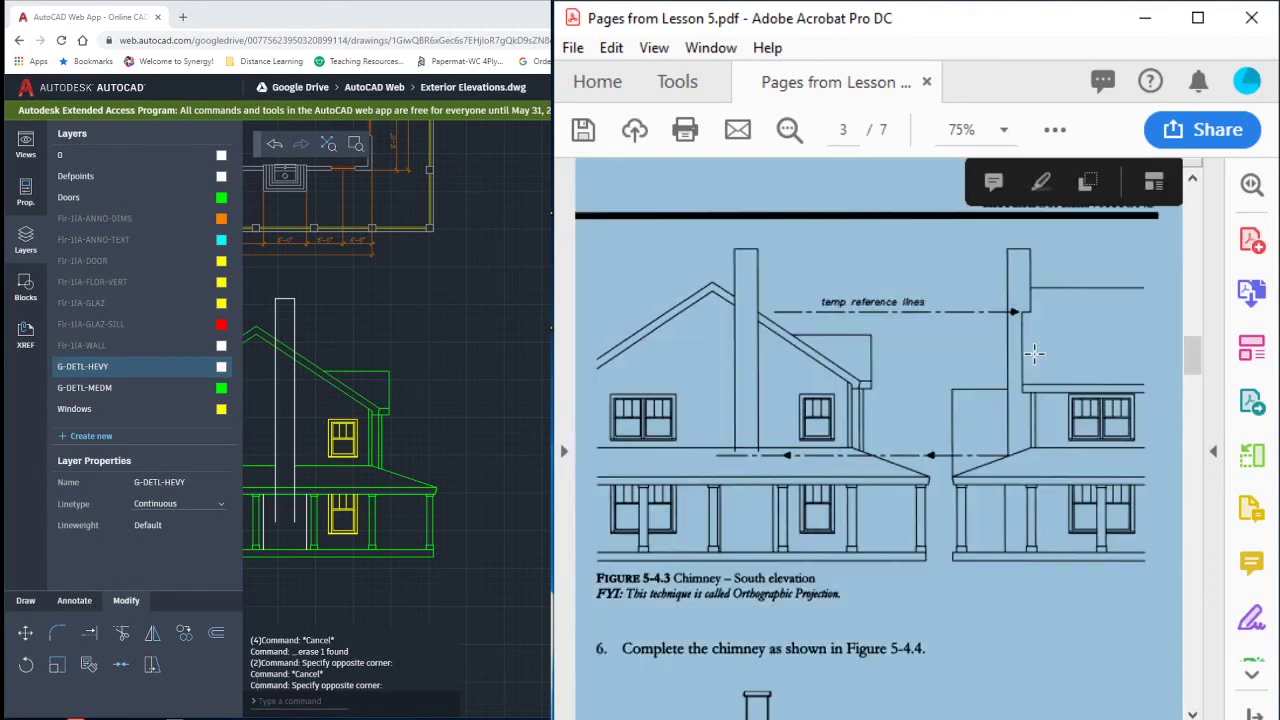
left_click(1025, 341)
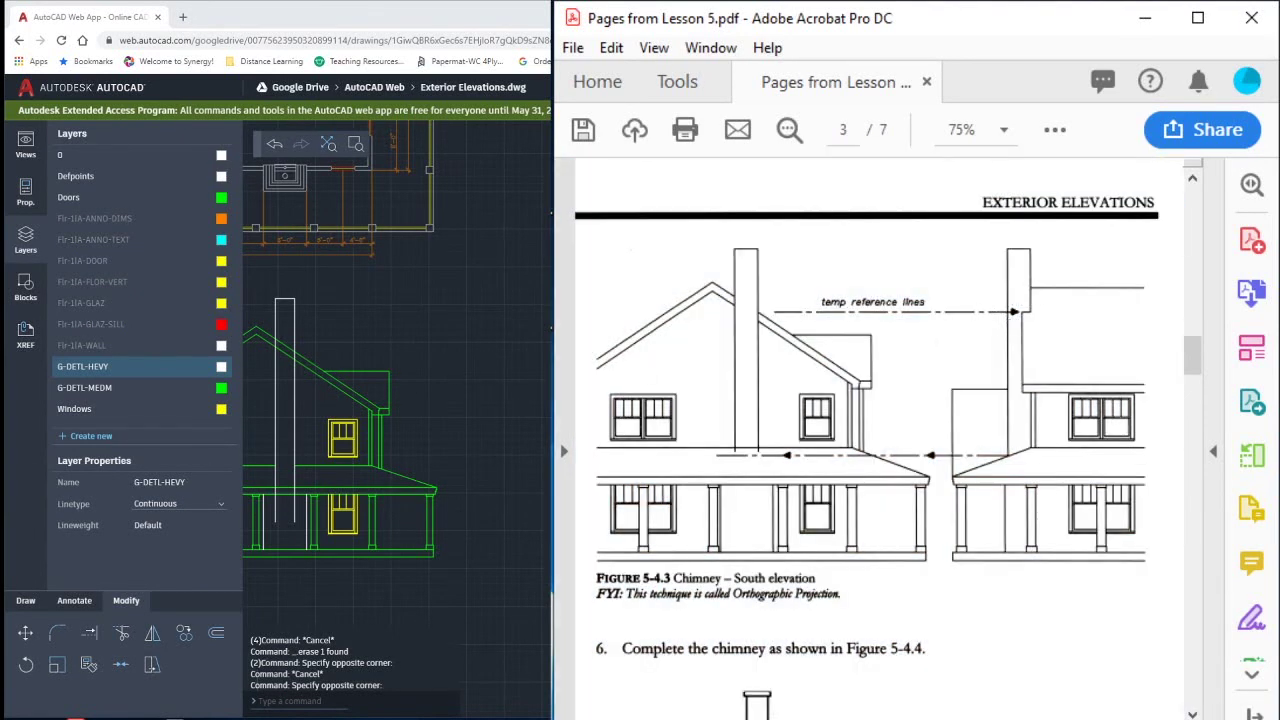
key("Page_Down")
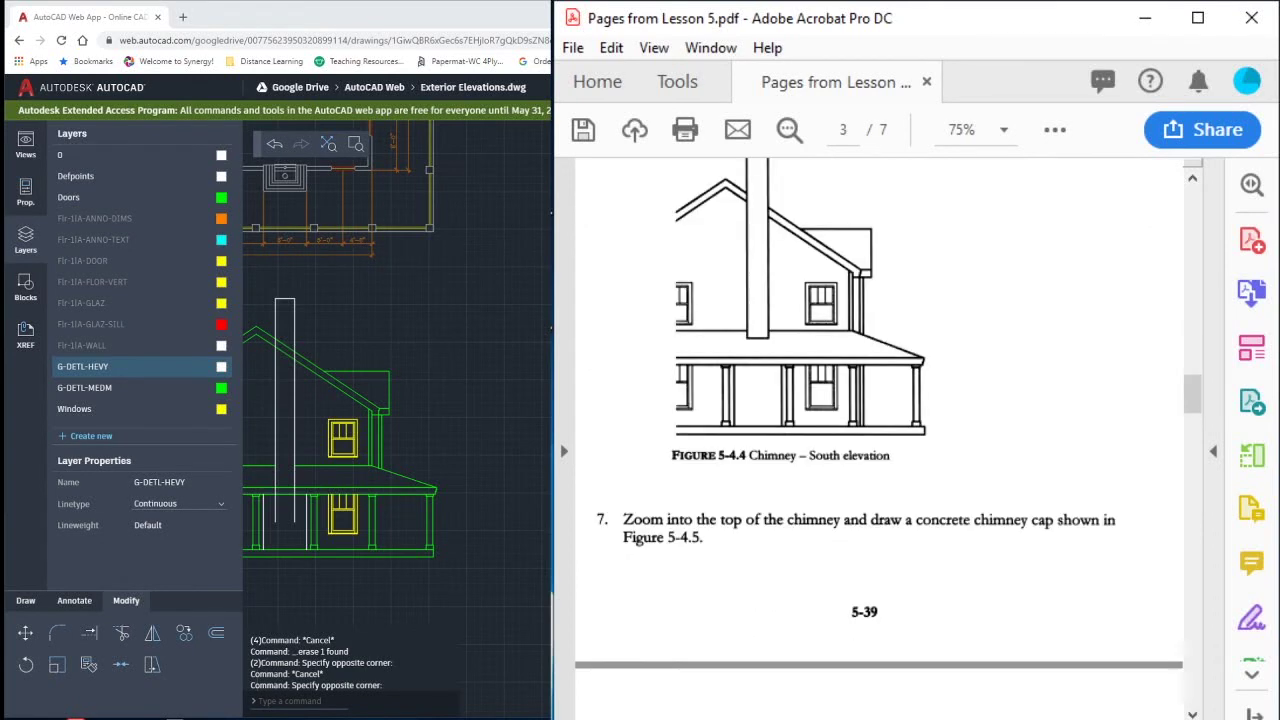
left_click(484, 400)
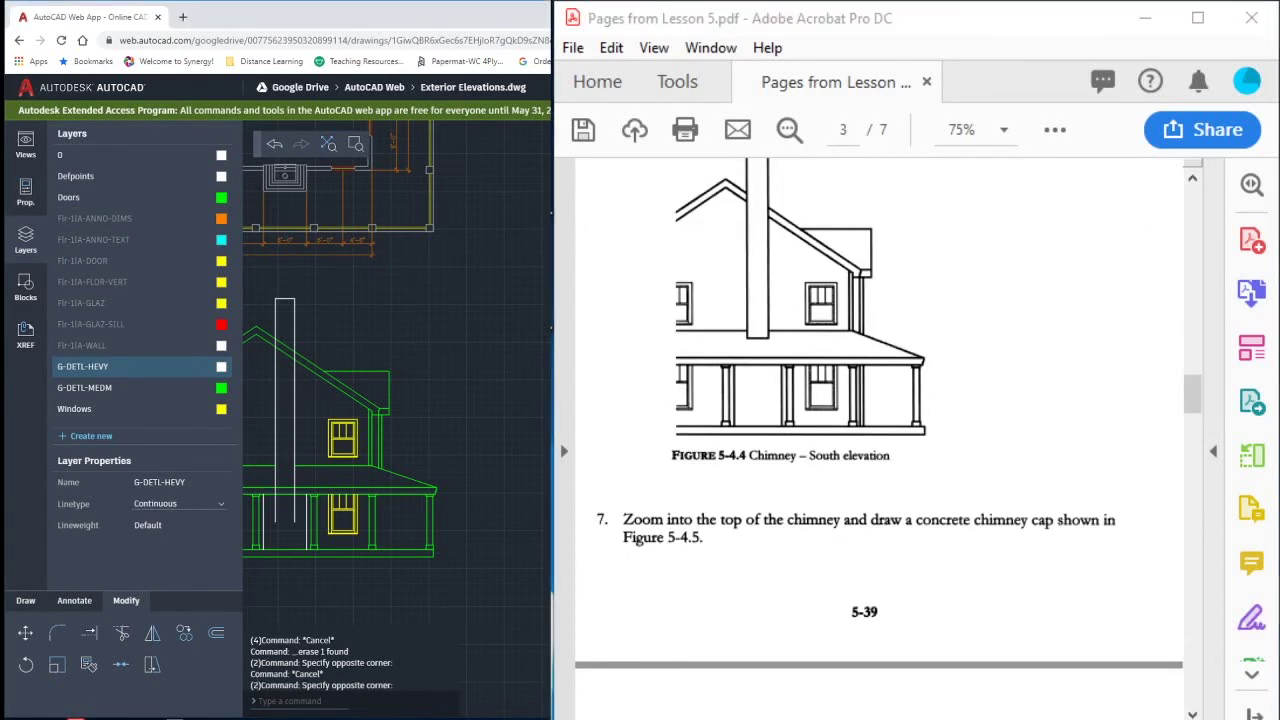
key("super+Up")
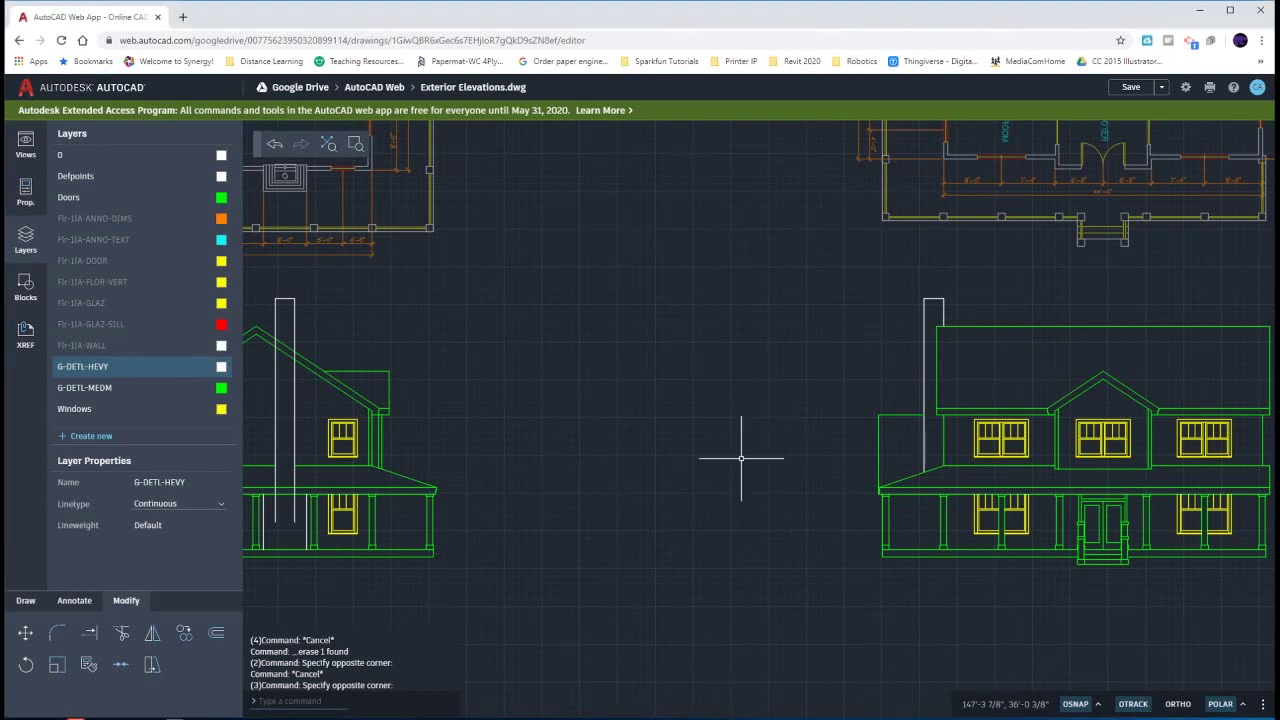
Step: Draw a horizontal projection line from the foot of the East chimney's outer edge across and past the South chimney
type("L")
key("Return")
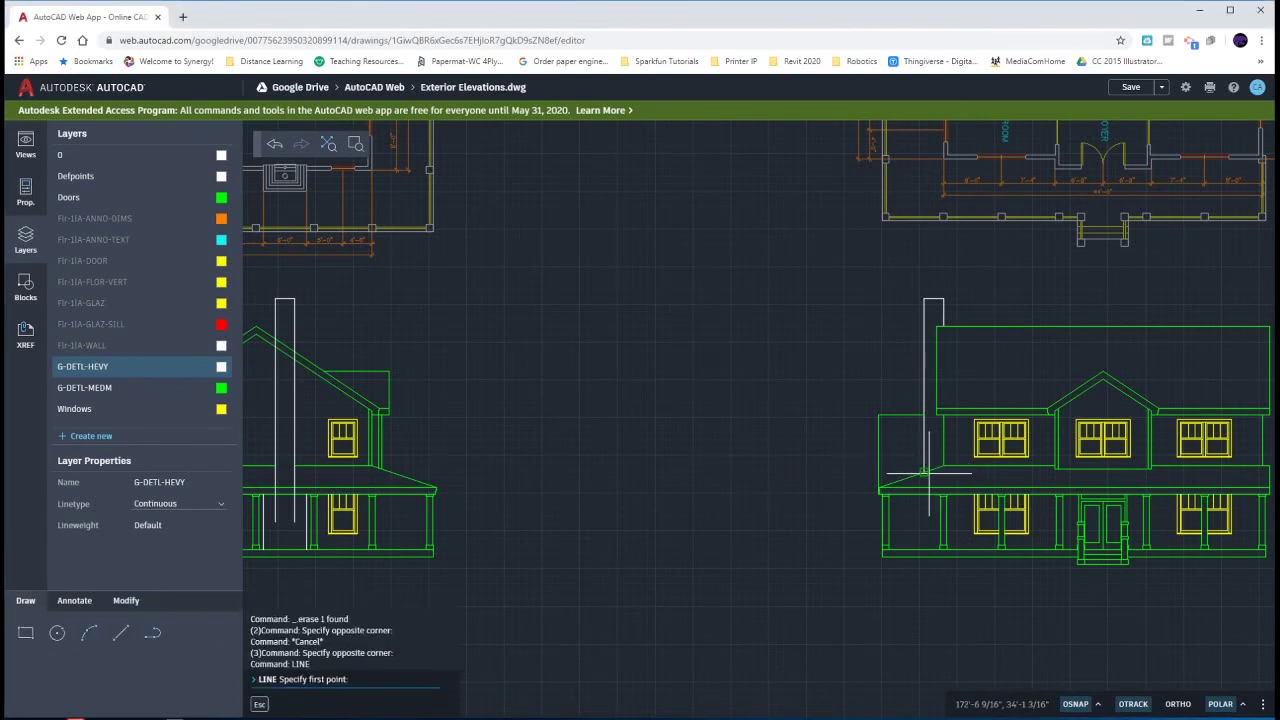
left_click(924, 505)
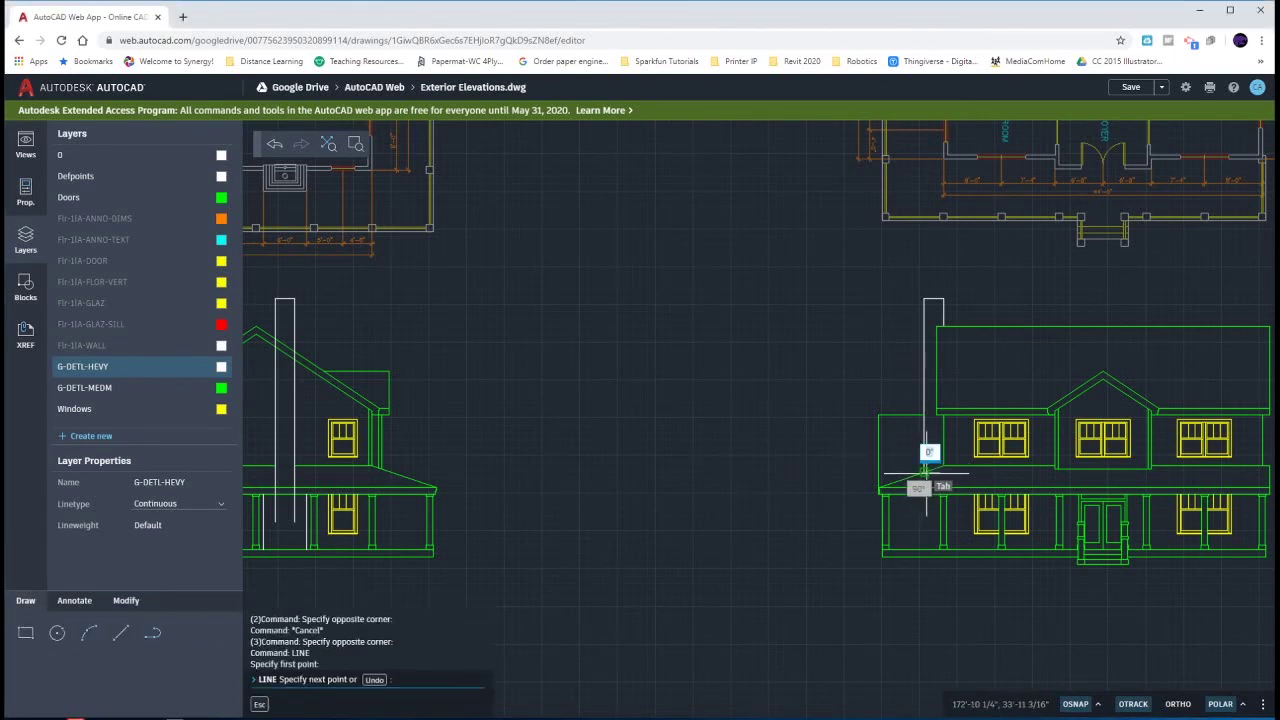
left_click(268, 472)
key("Return")
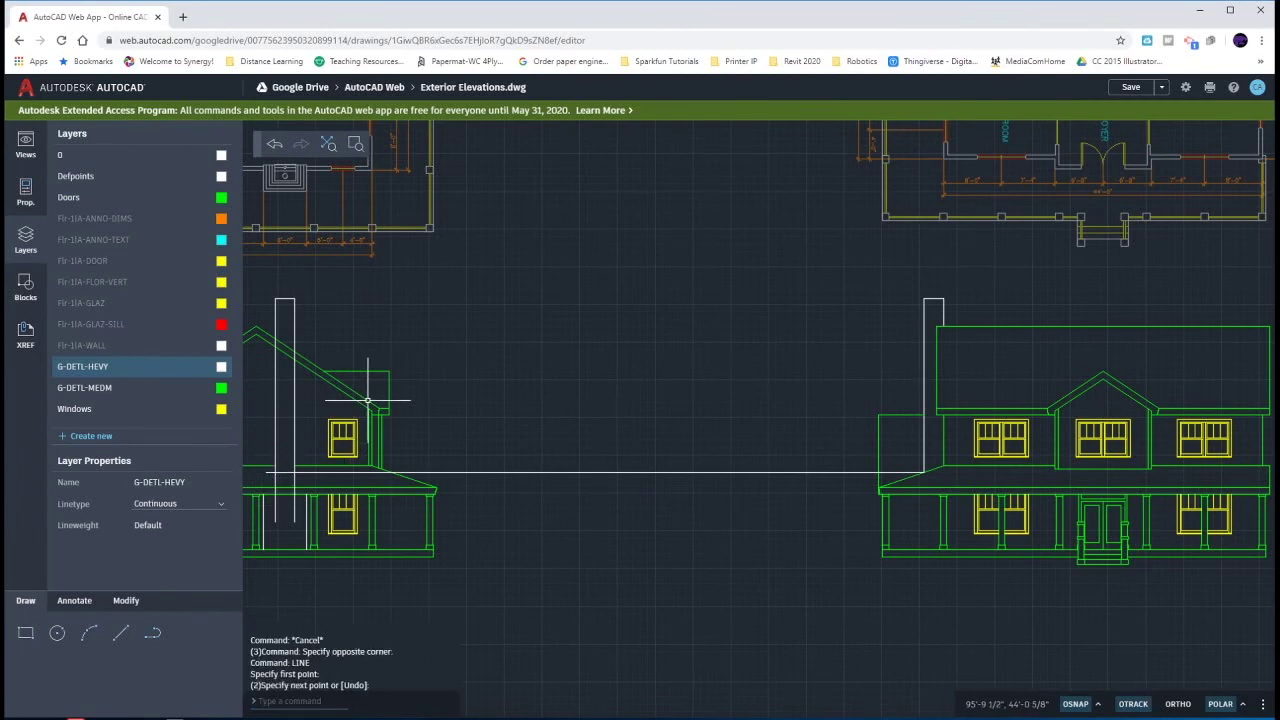
Step: Trim both vertical edges of the South chimney just below the horizontal projection line
type("tr")
key("Return")
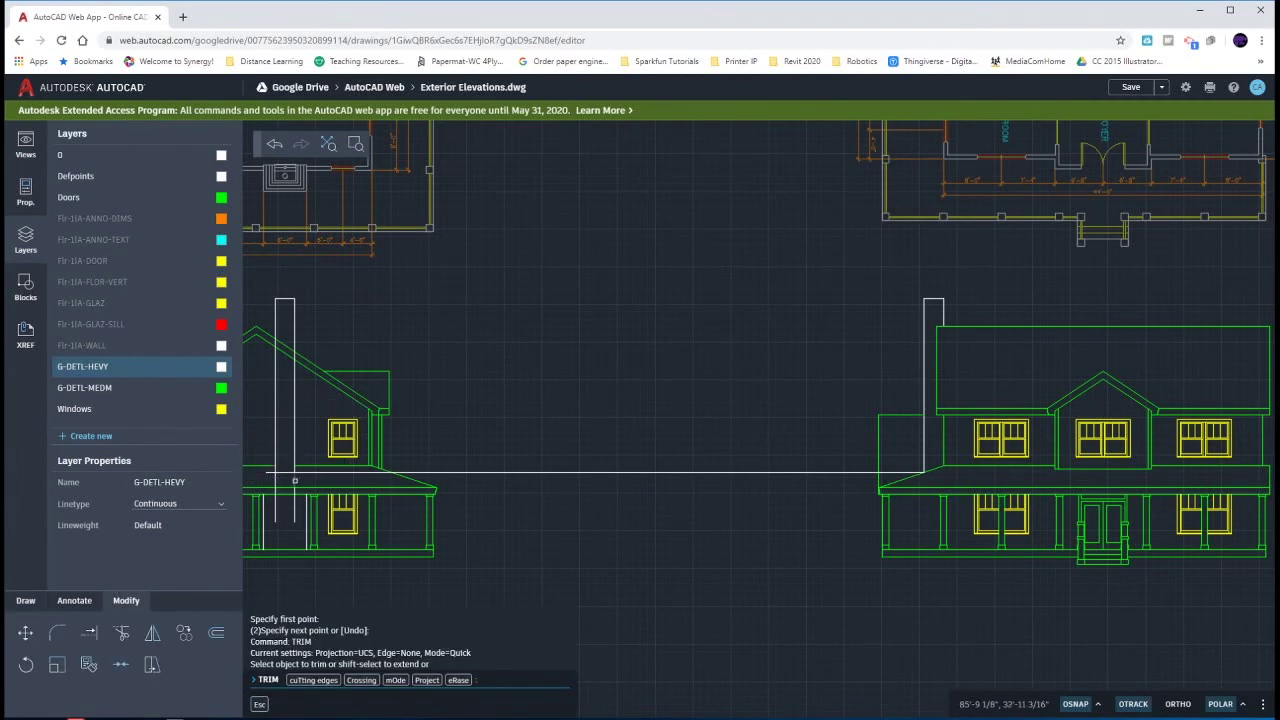
left_click(295, 481)
left_click(273, 481)
key("Escape")
key("Escape")
key("Escape")
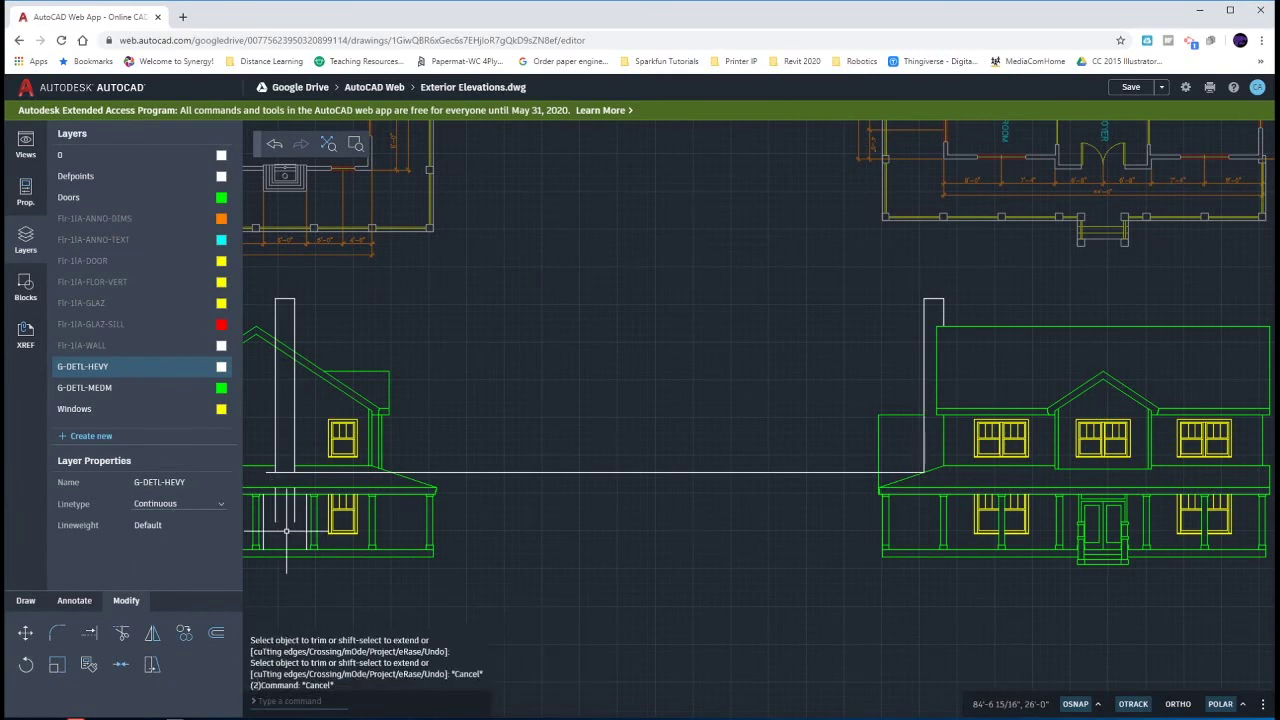
Step: Erase the leftover South chimney edge pieces below the porch roof and the horizontal projection line
left_click(293, 512)
left_click(277, 519)
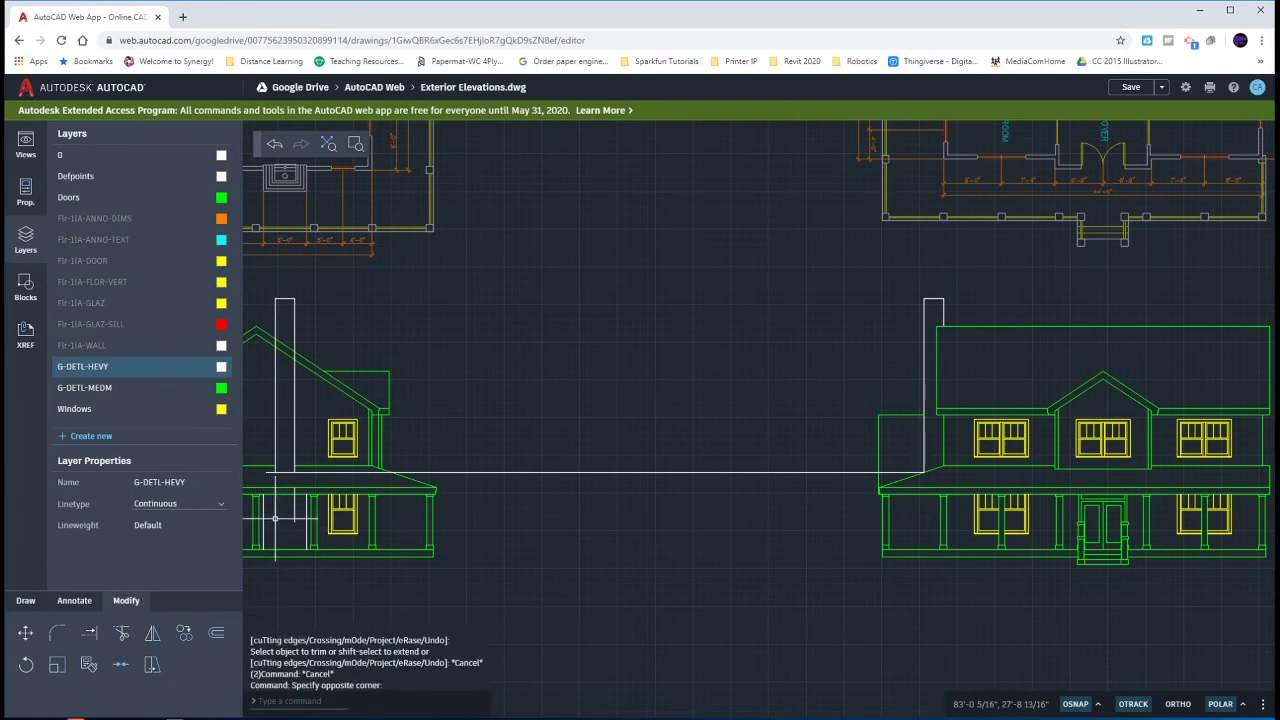
left_click(275, 520)
key("Delete")
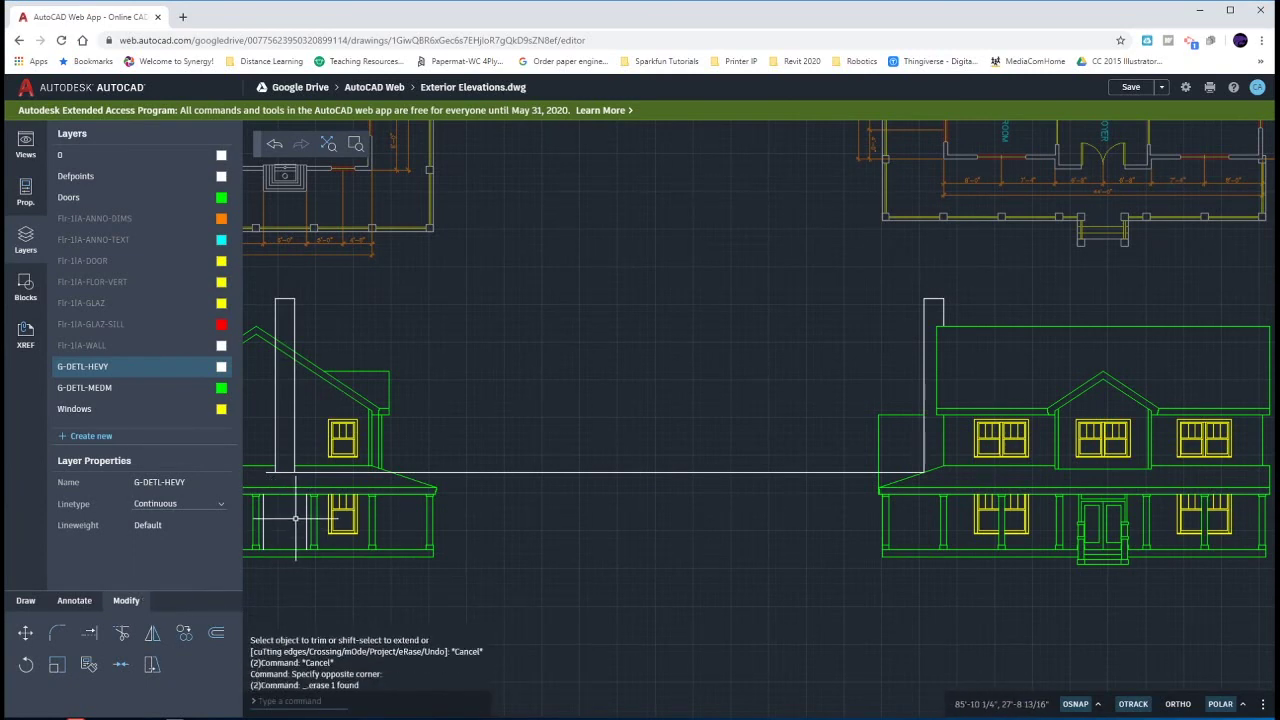
left_click_drag(571, 486, 551, 451)
key("Delete")
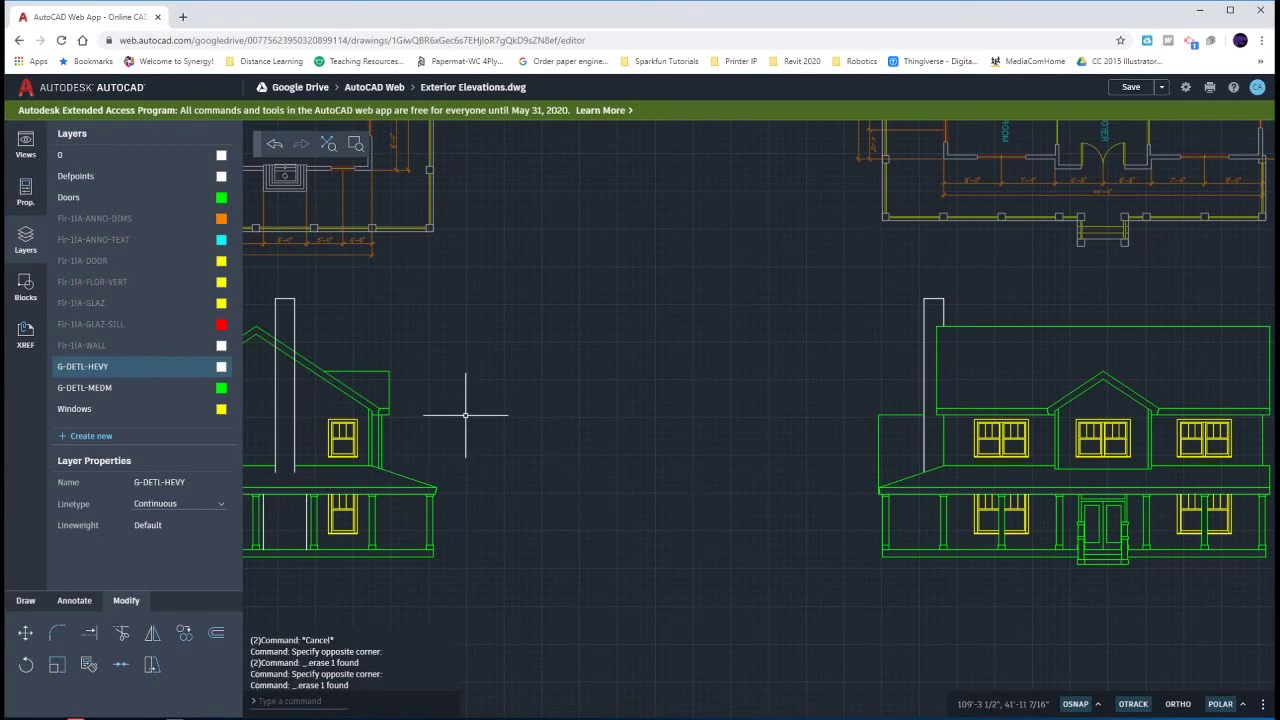
Step: Trim away the South elevation's roof lines that cross the inside of the chimney
type("tr")
key("Return")
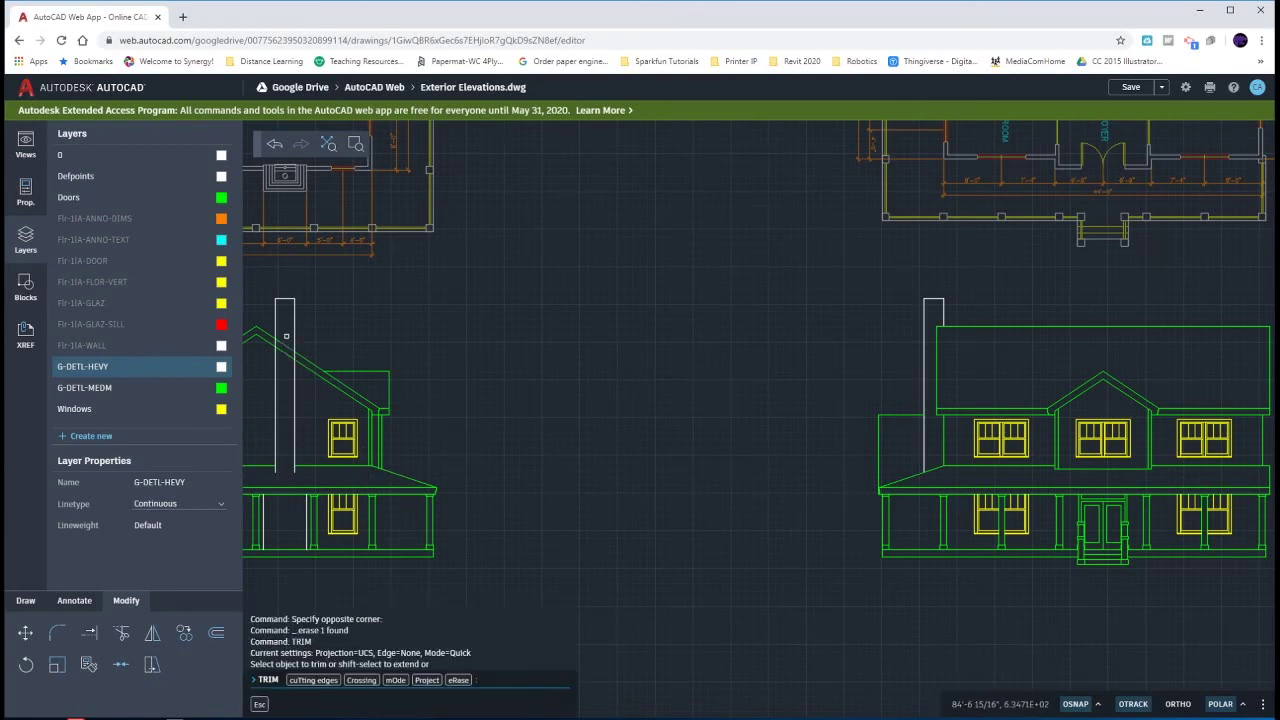
left_click(286, 337)
key("Escape")
key("Escape")
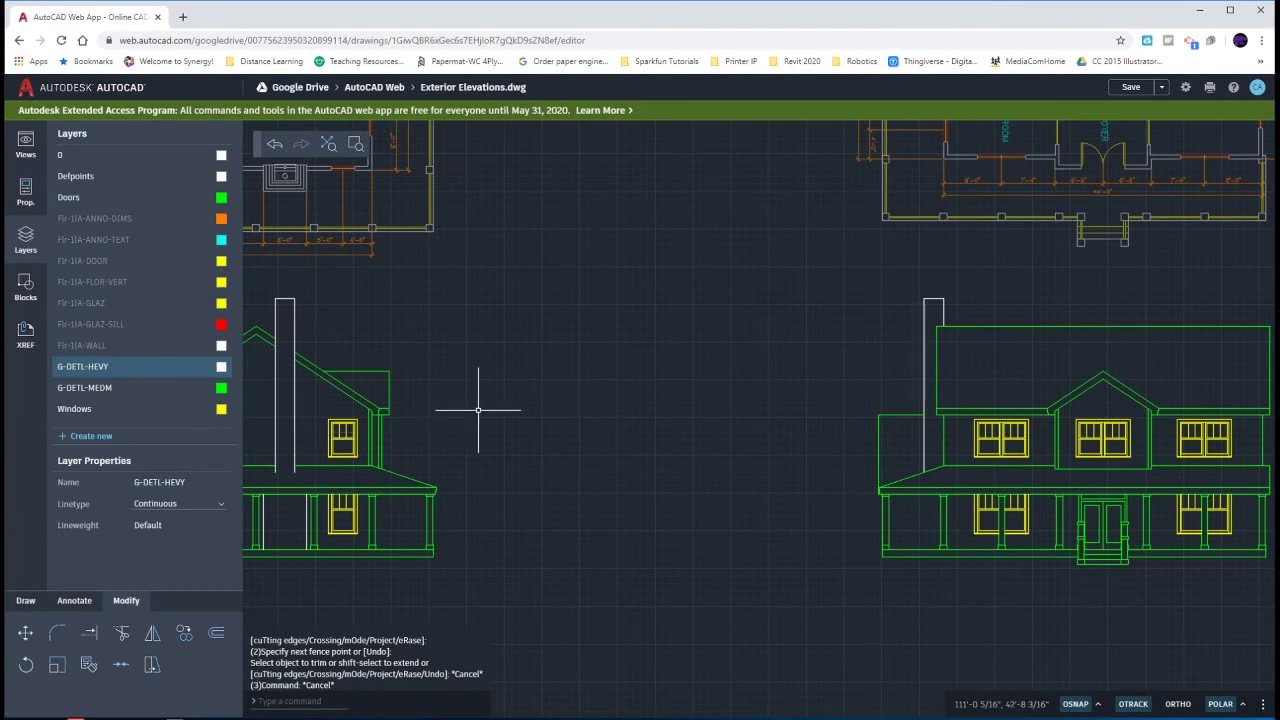
Step: Draw a horizontal projection line from where the South roof meets the chimney's right edge to past the East chimney
type("l")
key("Return")
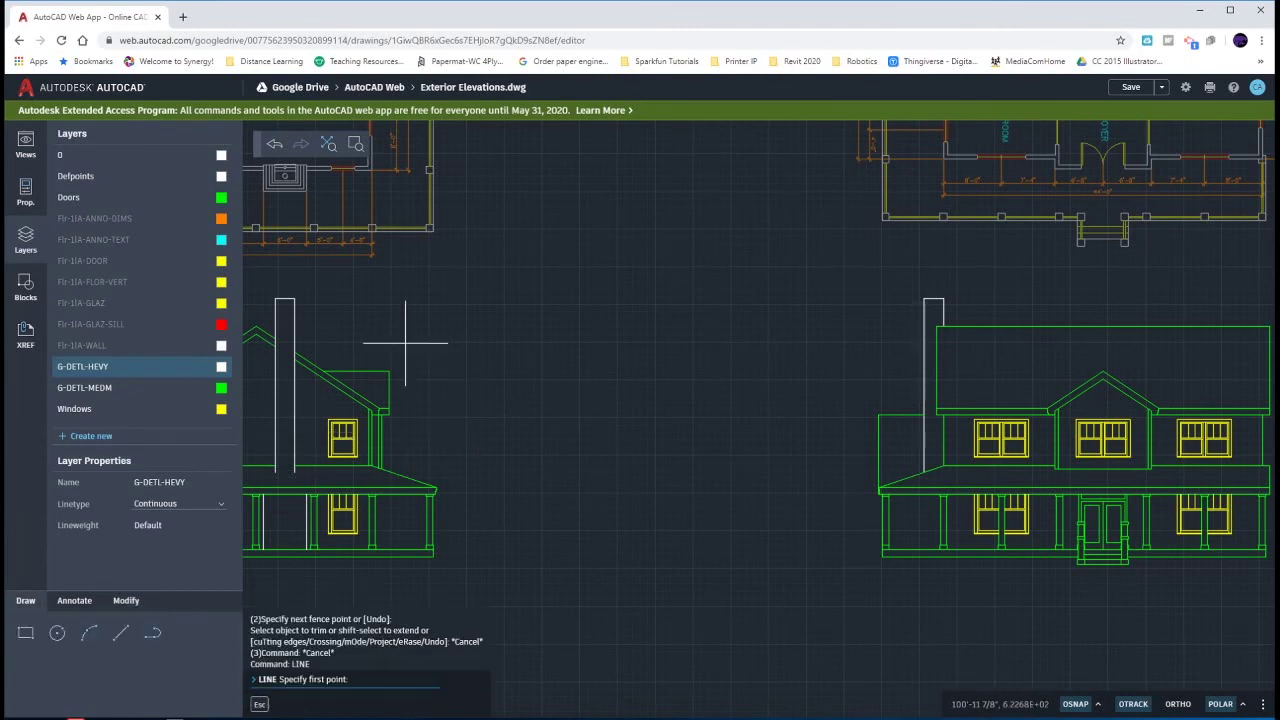
left_click(294, 352)
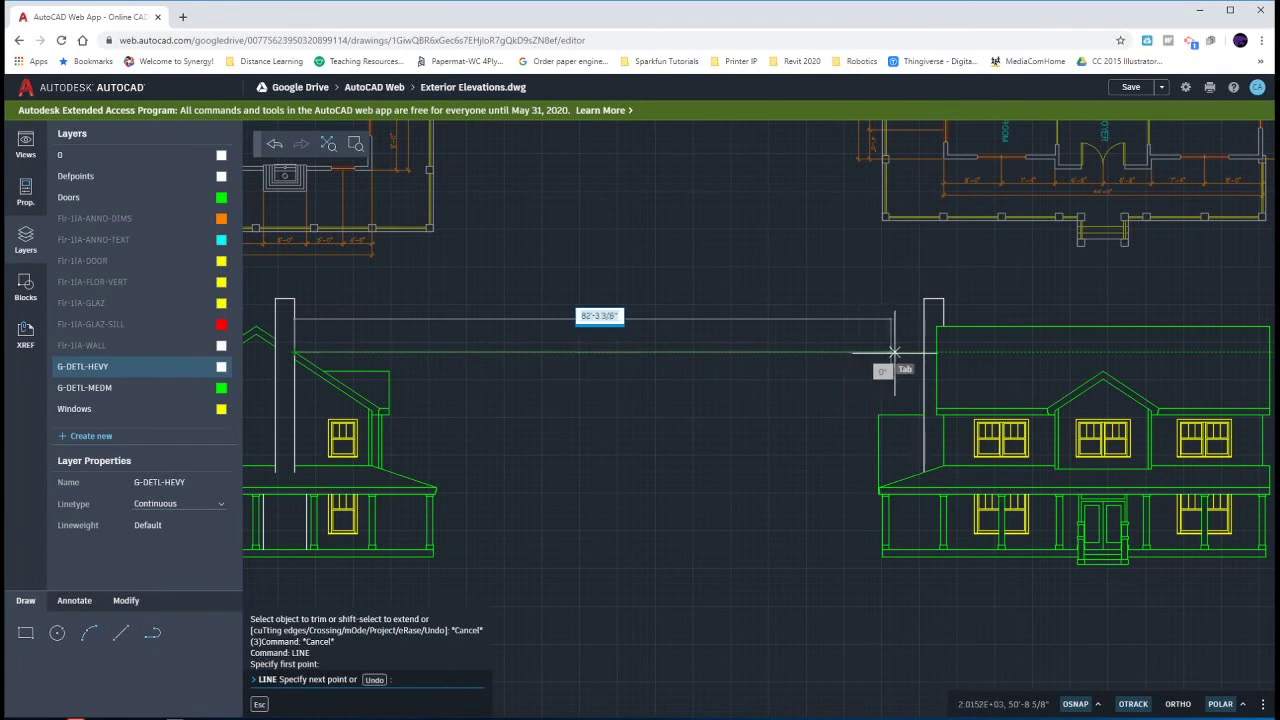
left_click(959, 352)
key("Escape")
key("Escape")
key("Escape")
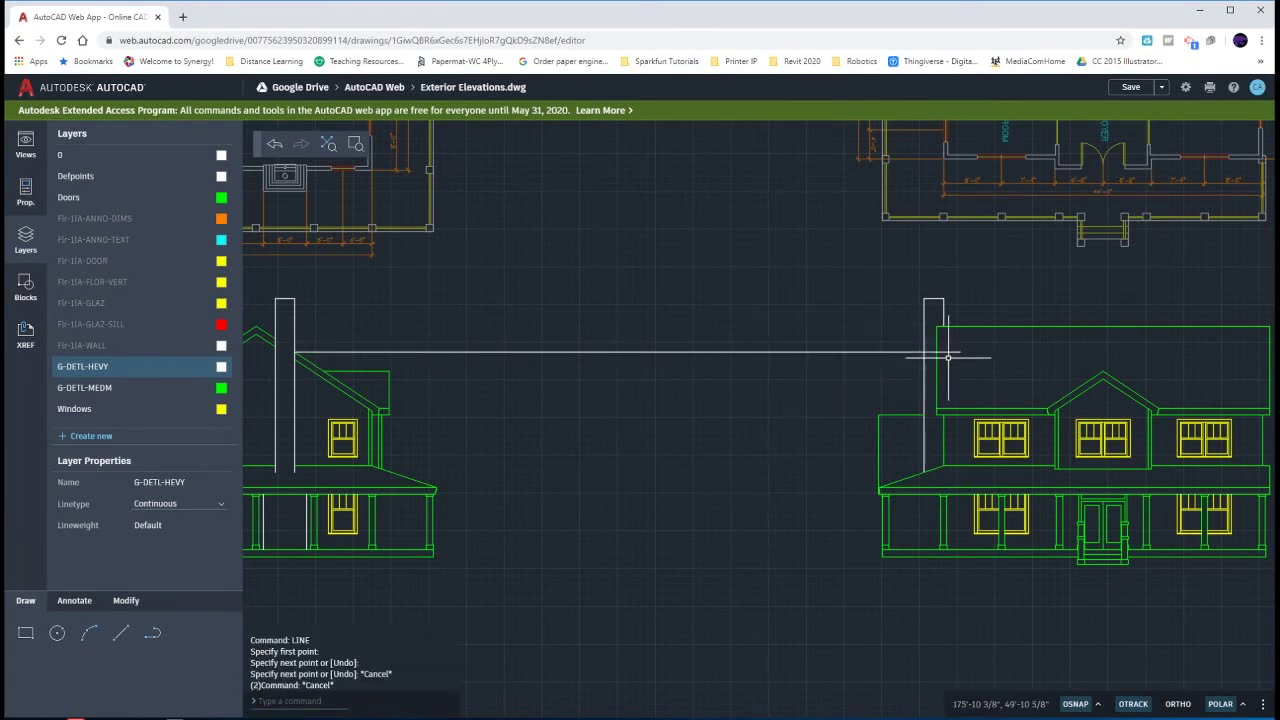
Step: Fillet the East chimney's right edge to the horizontal projection line with a zero radius so they meet in a corner
scroll(969, 351, "up", 2)
scroll(969, 351, "up", 2)
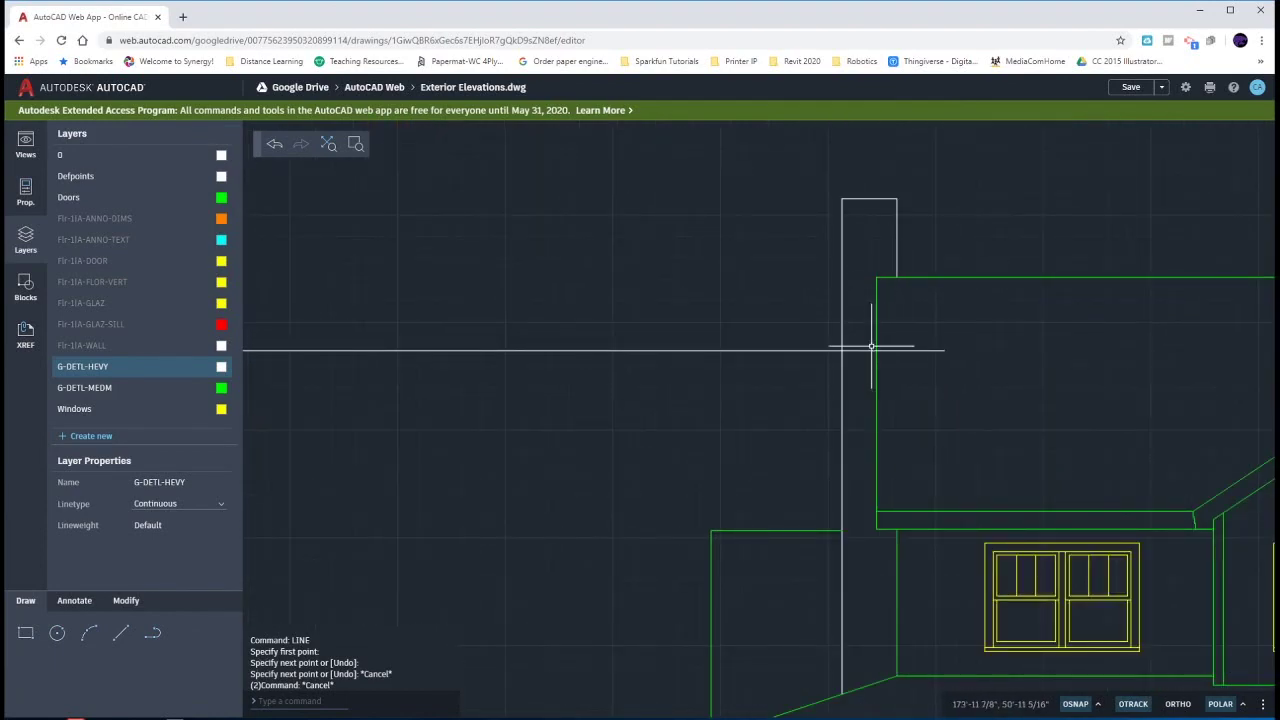
scroll(871, 346, "down", 3)
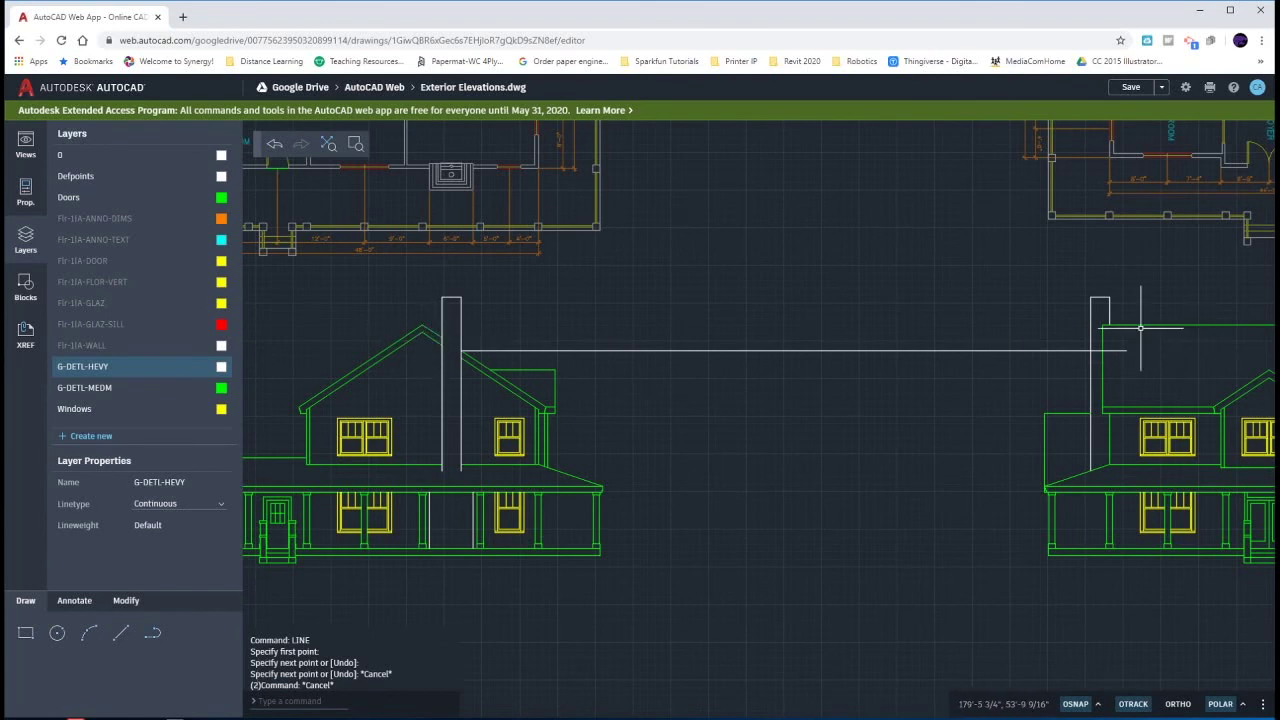
scroll(1143, 340, "up", 3)
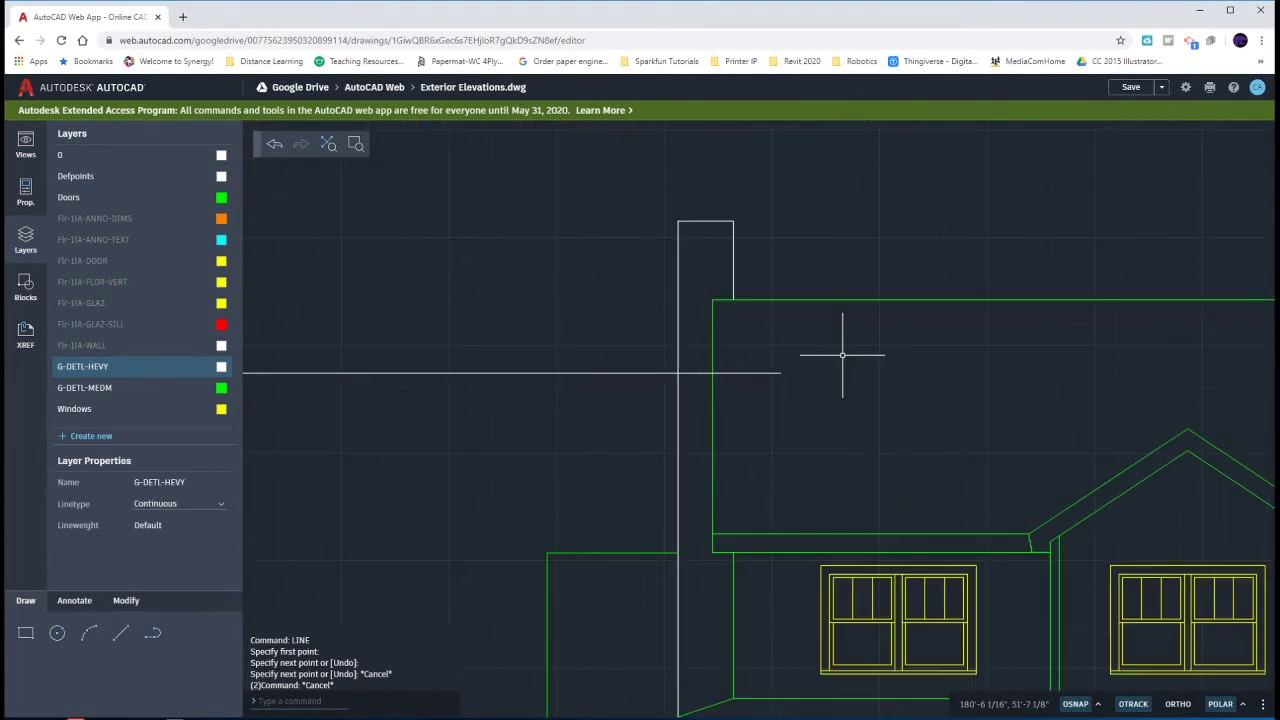
type("f")
key("Return")
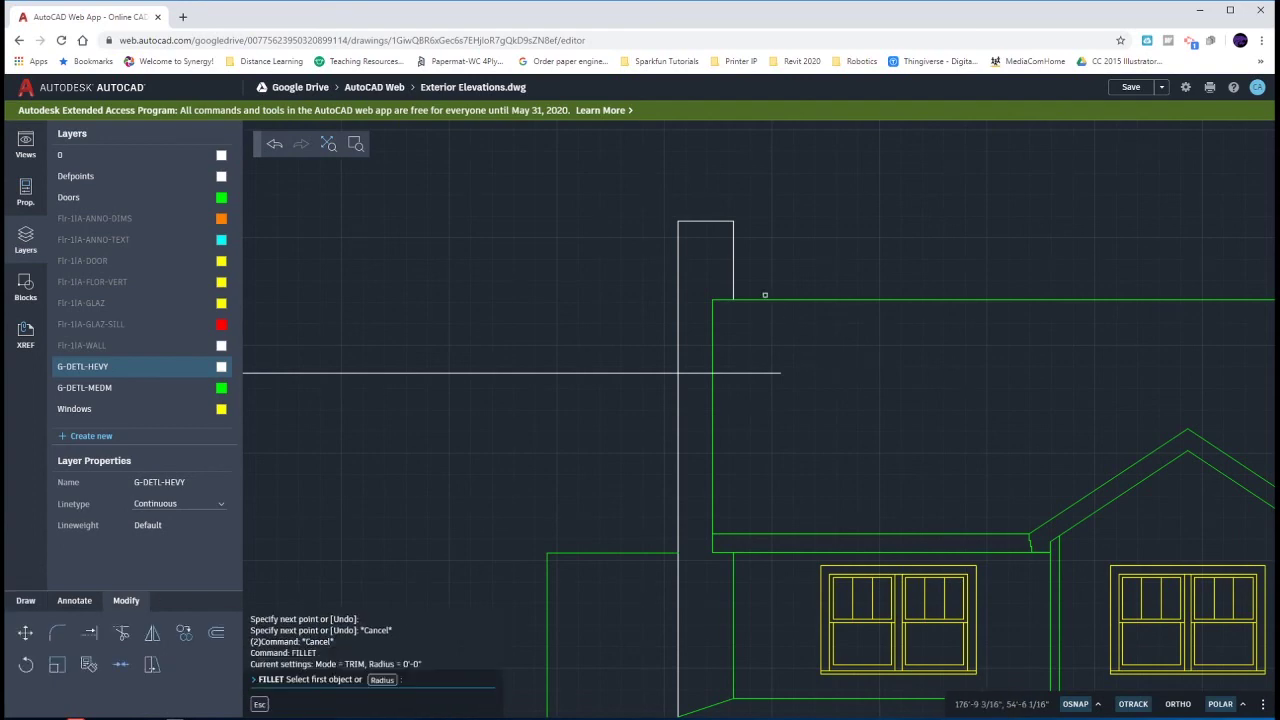
left_click(736, 289)
left_click(724, 372)
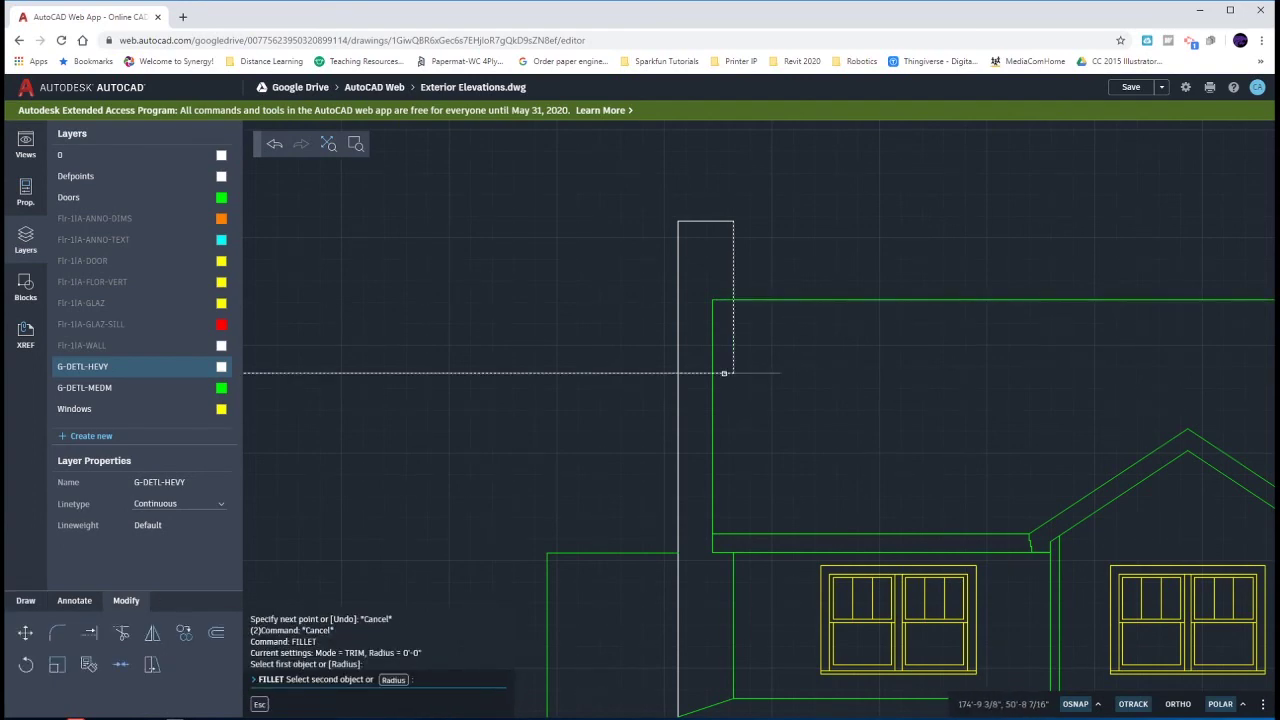
key("Escape")
Step: Trim away the East elevation's roof ridge line and roof end line that cross the inside of the chimney
type("tr")
key("Return")
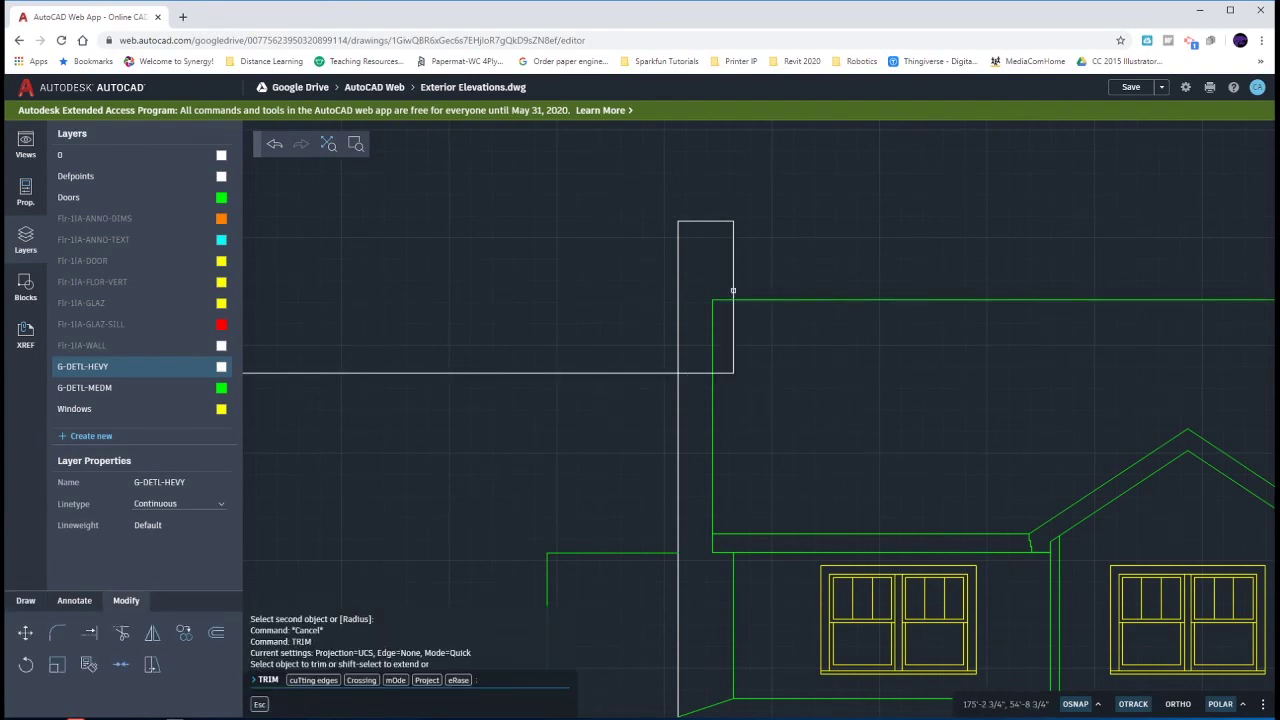
left_click(712, 314)
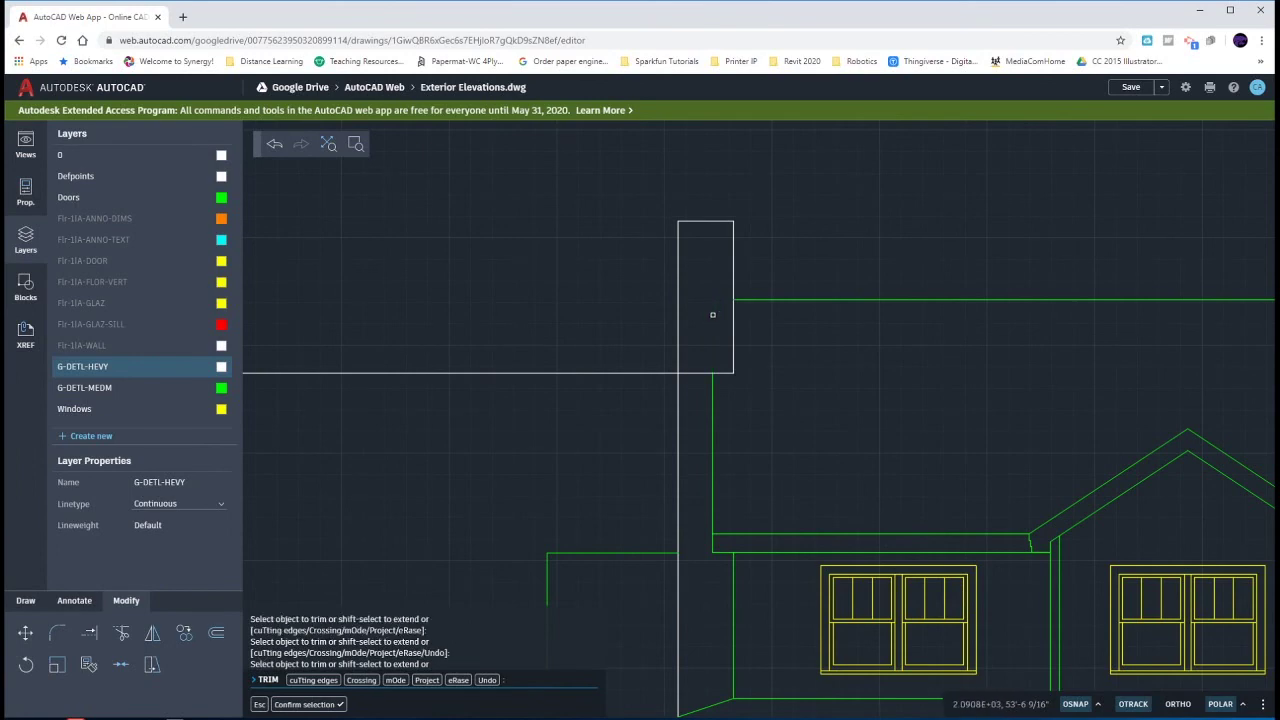
key("Escape")
key("Escape")
Step: Erase the horizontal projection line running from the South elevation to the East chimney
middle_click_drag(849, 406, 852, 344)
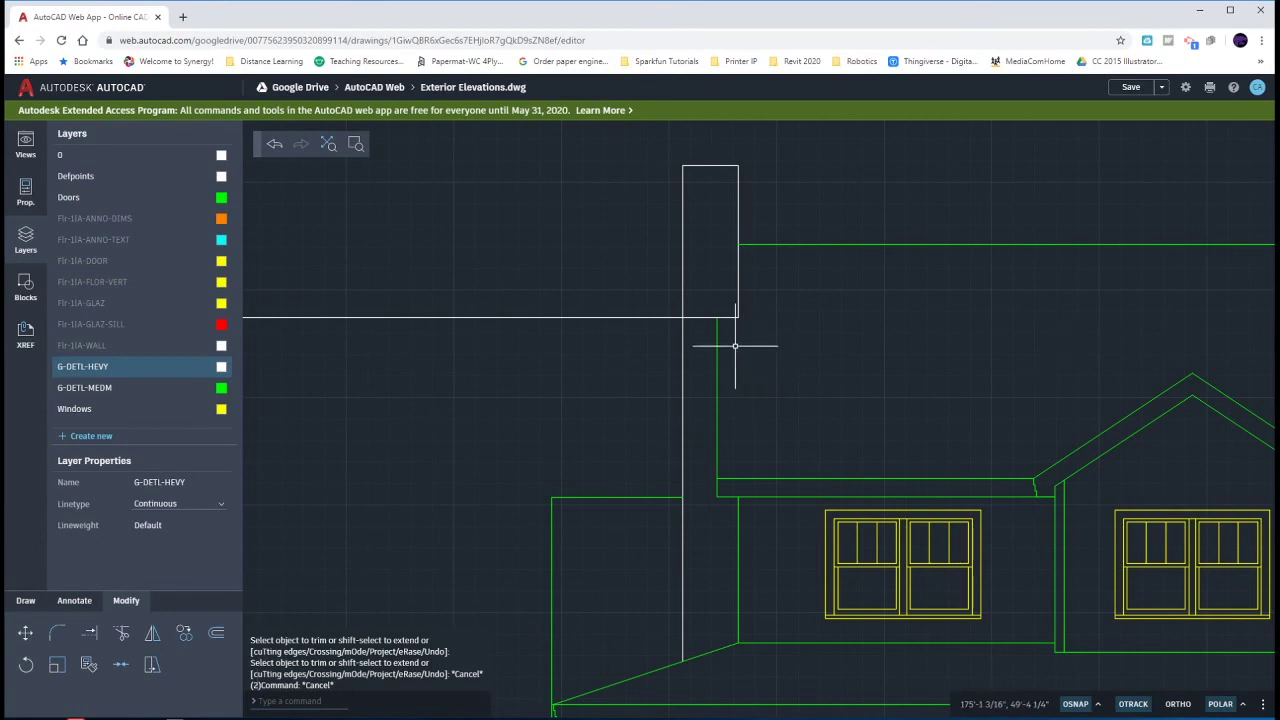
left_click(735, 346)
left_click(842, 462)
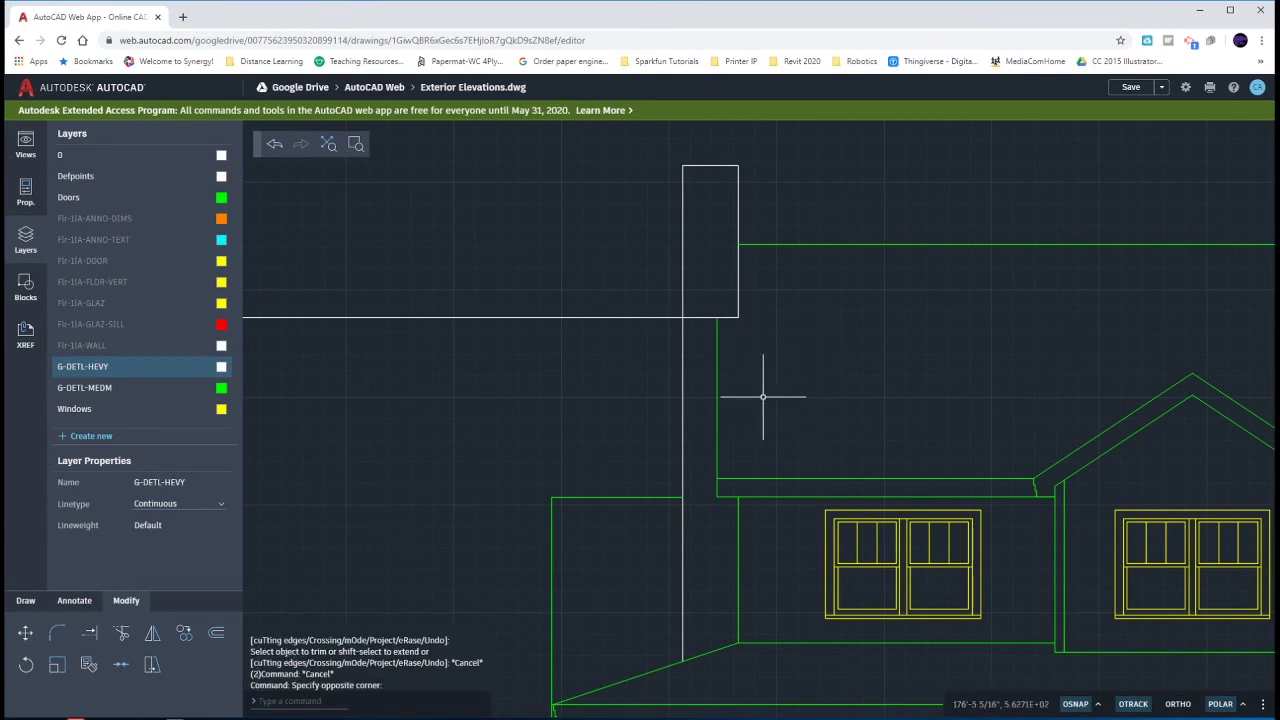
left_click(709, 336)
left_click(691, 397)
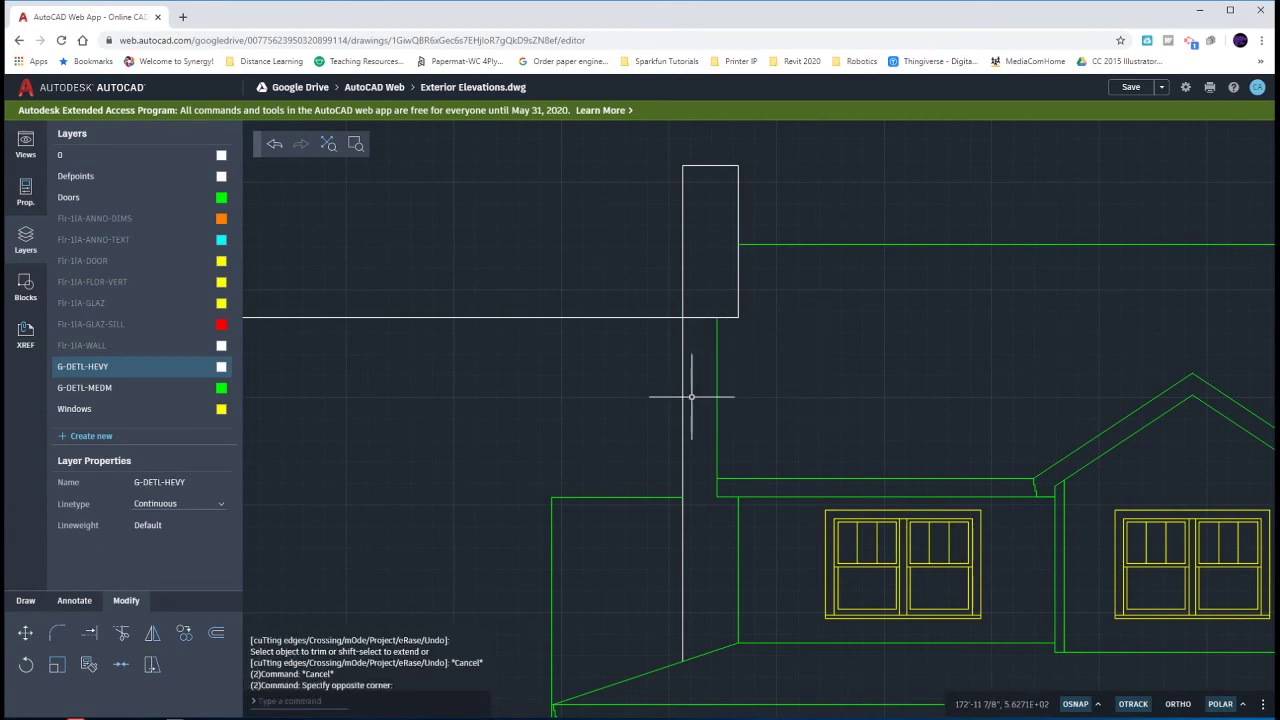
left_click(656, 317)
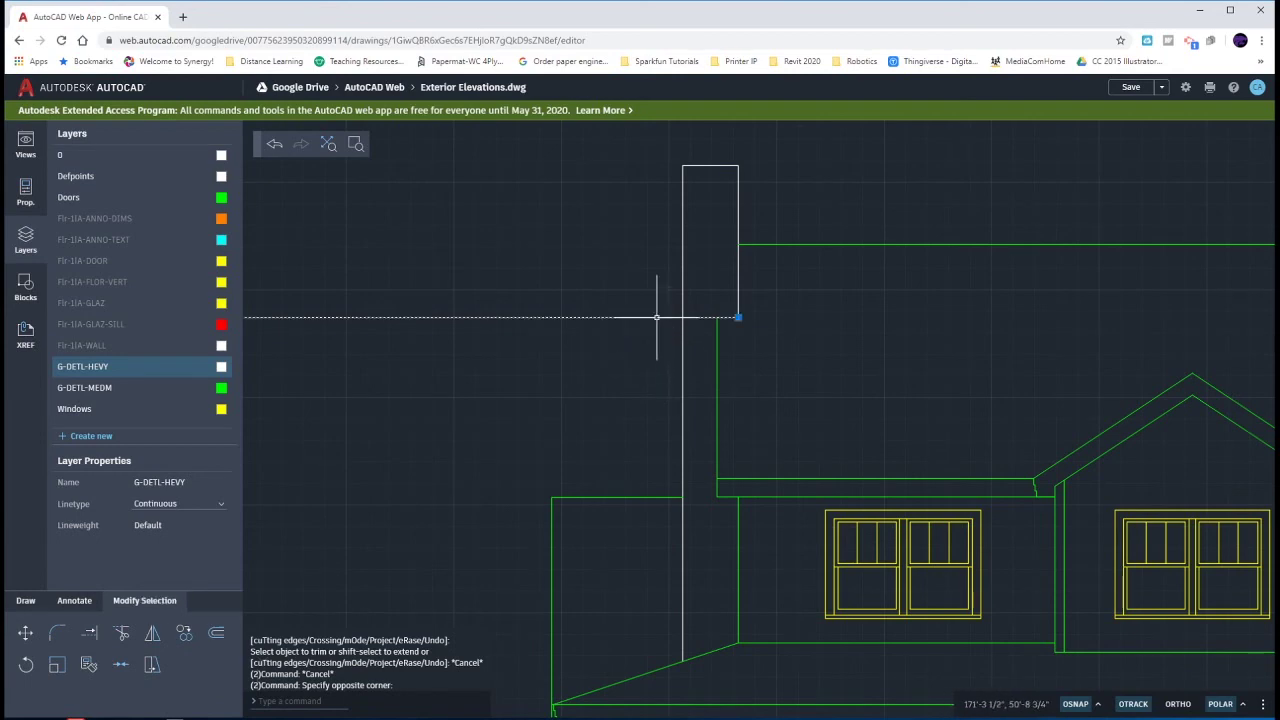
key("Delete")
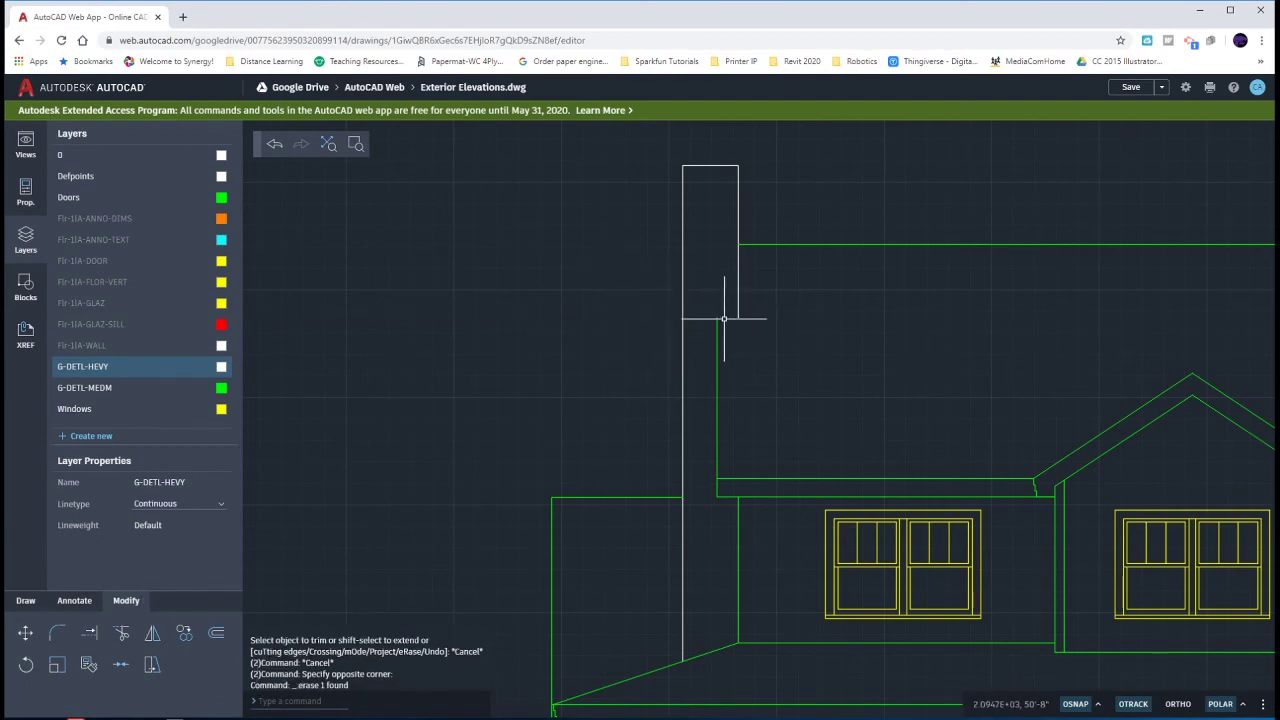
Step: On layer G-DETL-MEDM, draw a short line from the lower end of the East chimney's right edge to the roof's end line
left_click(140, 388)
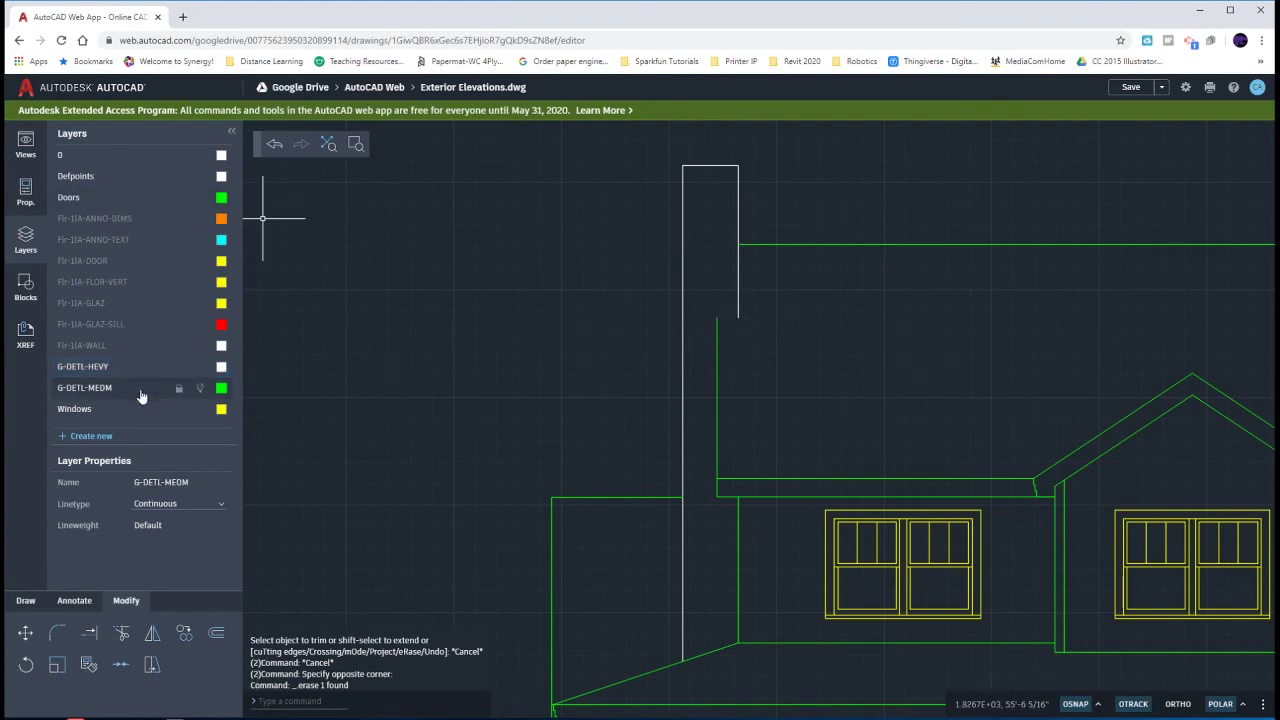
left_click(25, 600)
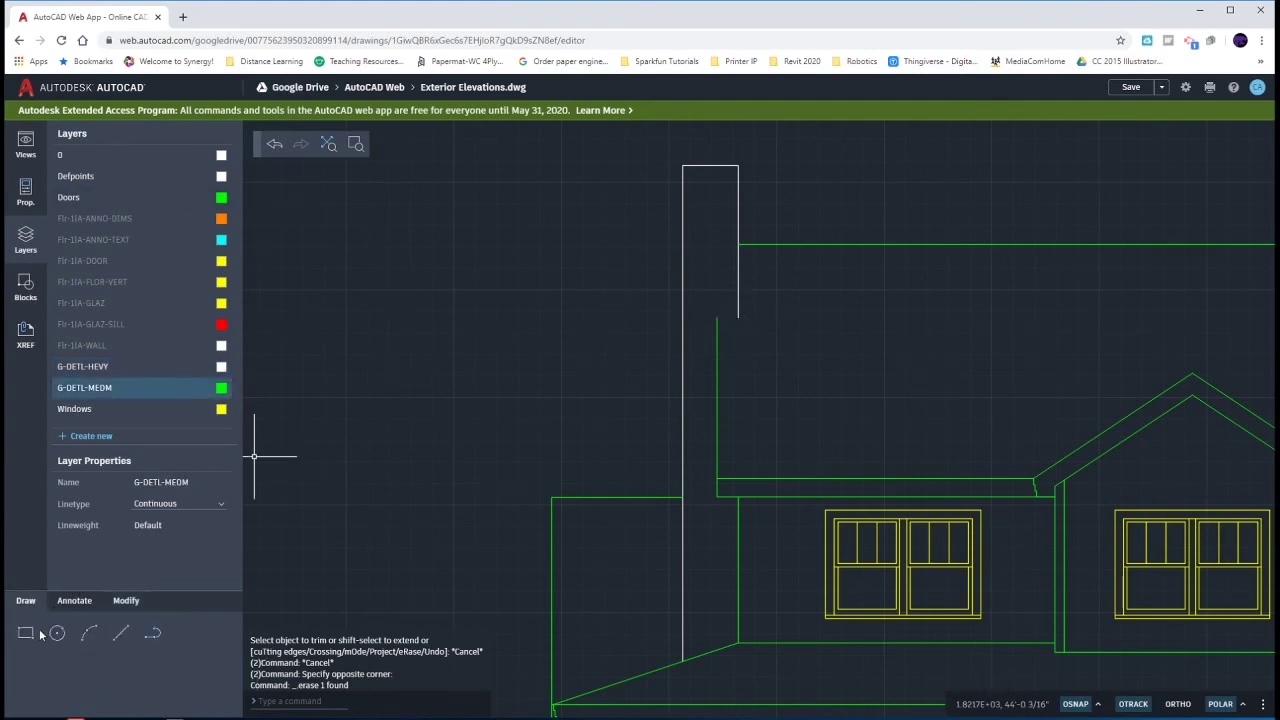
left_click(120, 633)
left_click(737, 316)
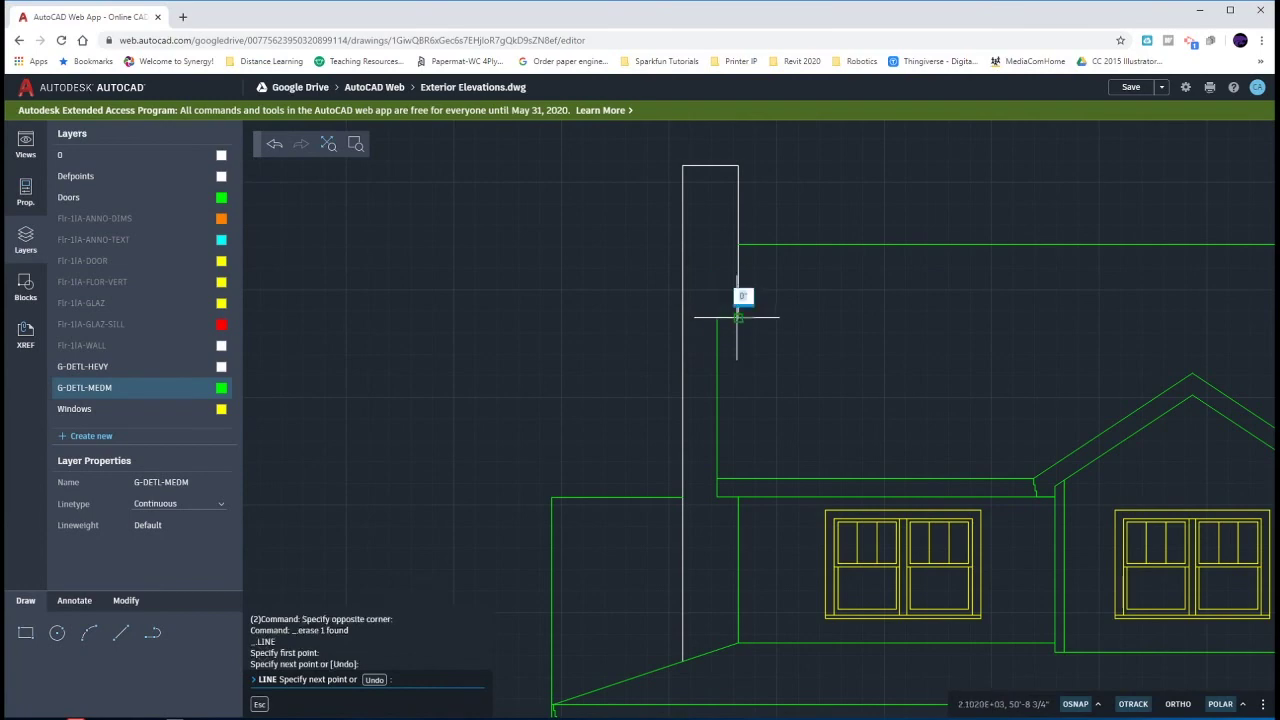
key("Escape")
key("Escape")
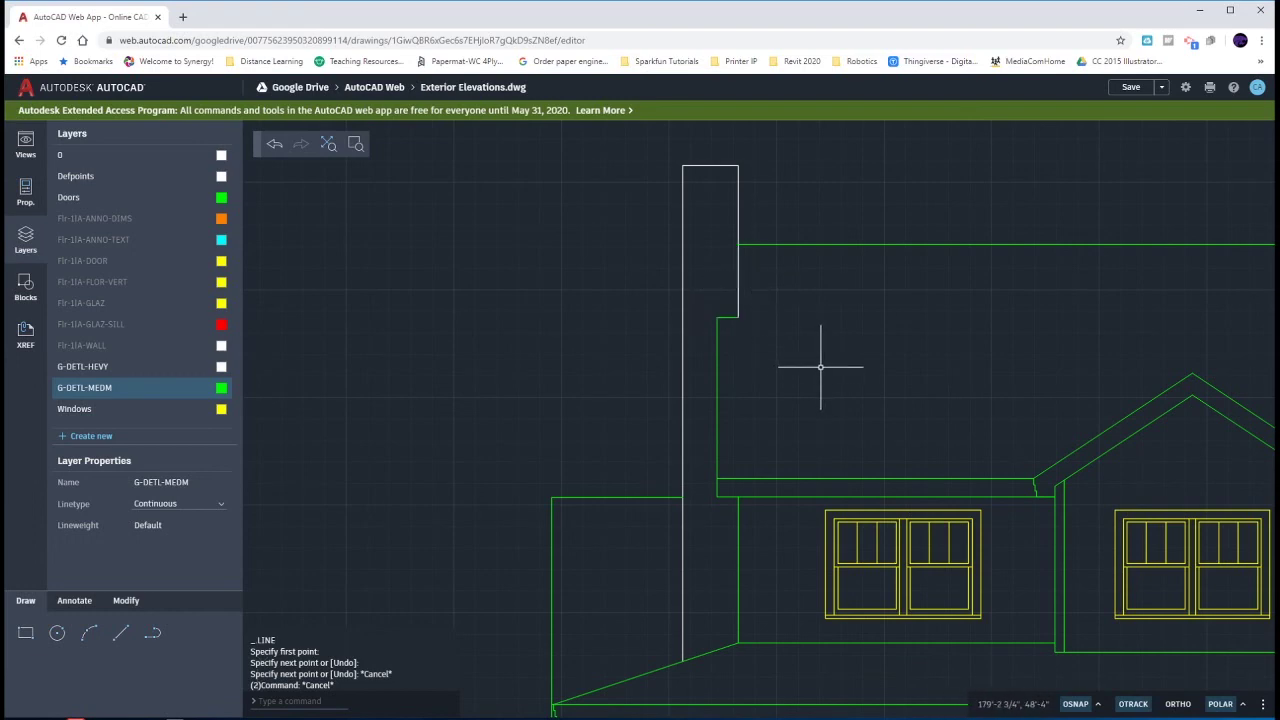
Step: Offset the East elevation's upper-story wall corner line 36 inches outward, toward the chimney side
scroll(598, 337, "down", 5)
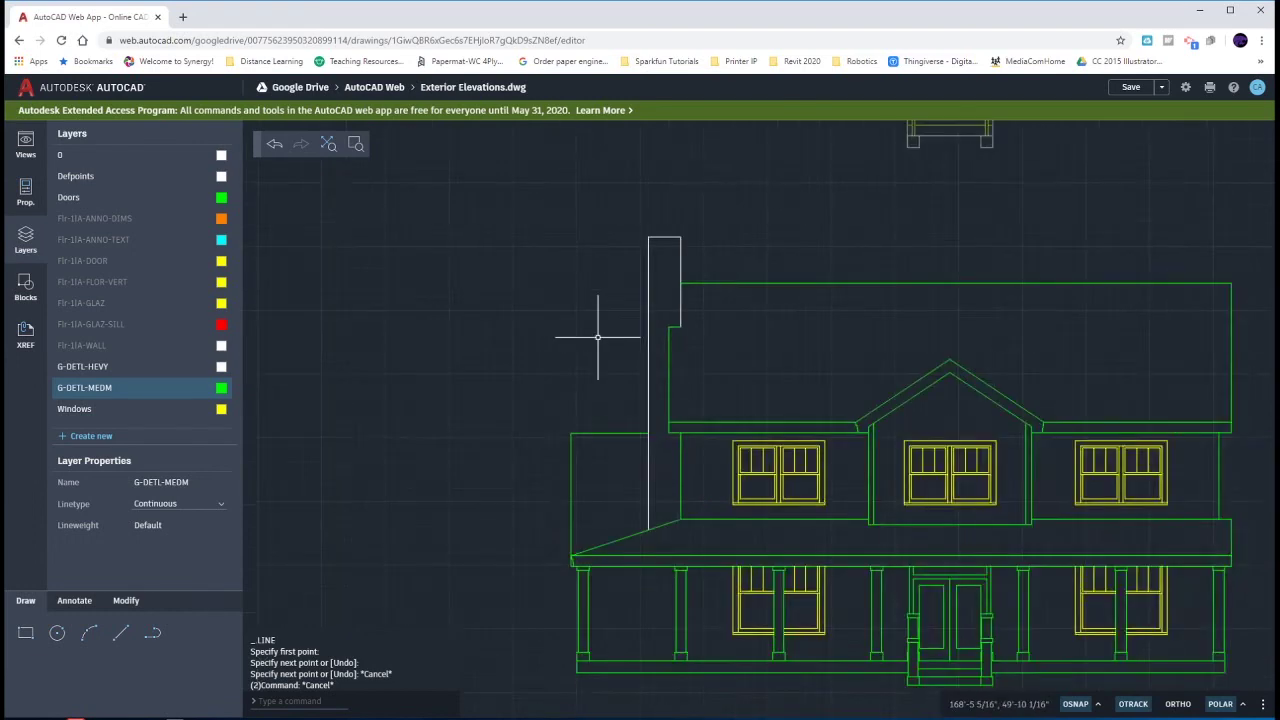
middle_click_drag(566, 343, 780, 355)
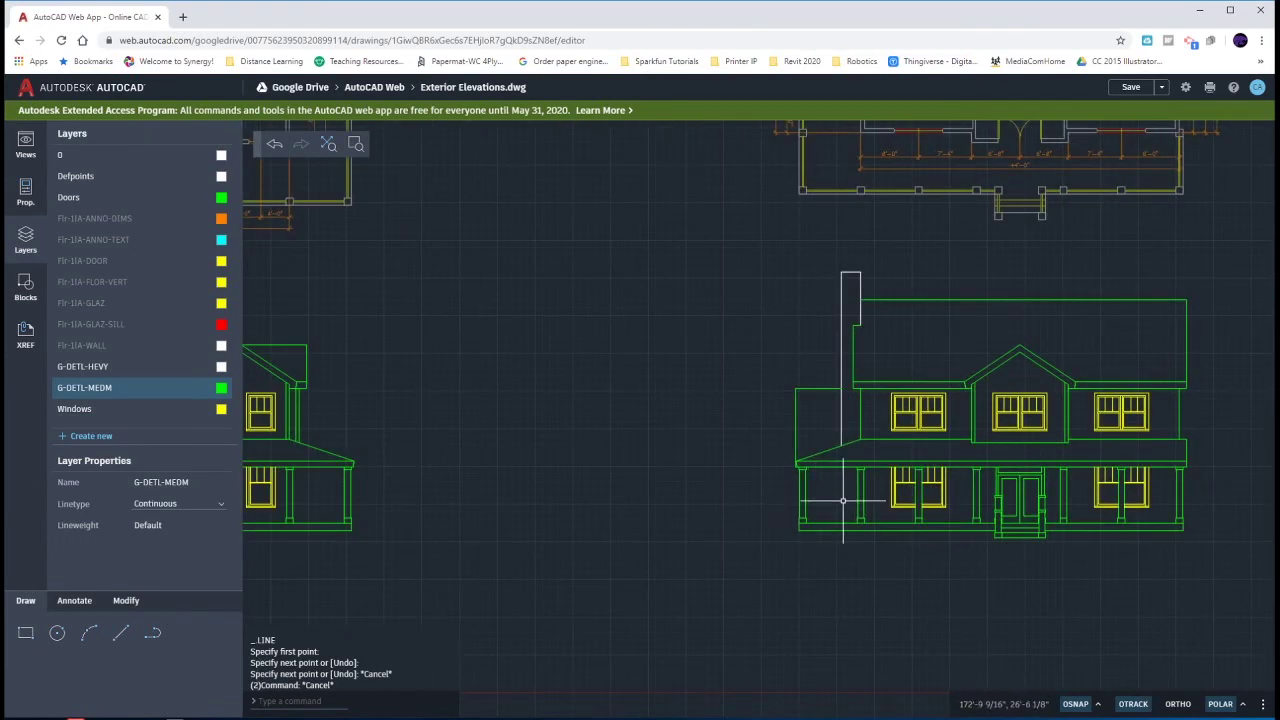
scroll(848, 498, "up", 6)
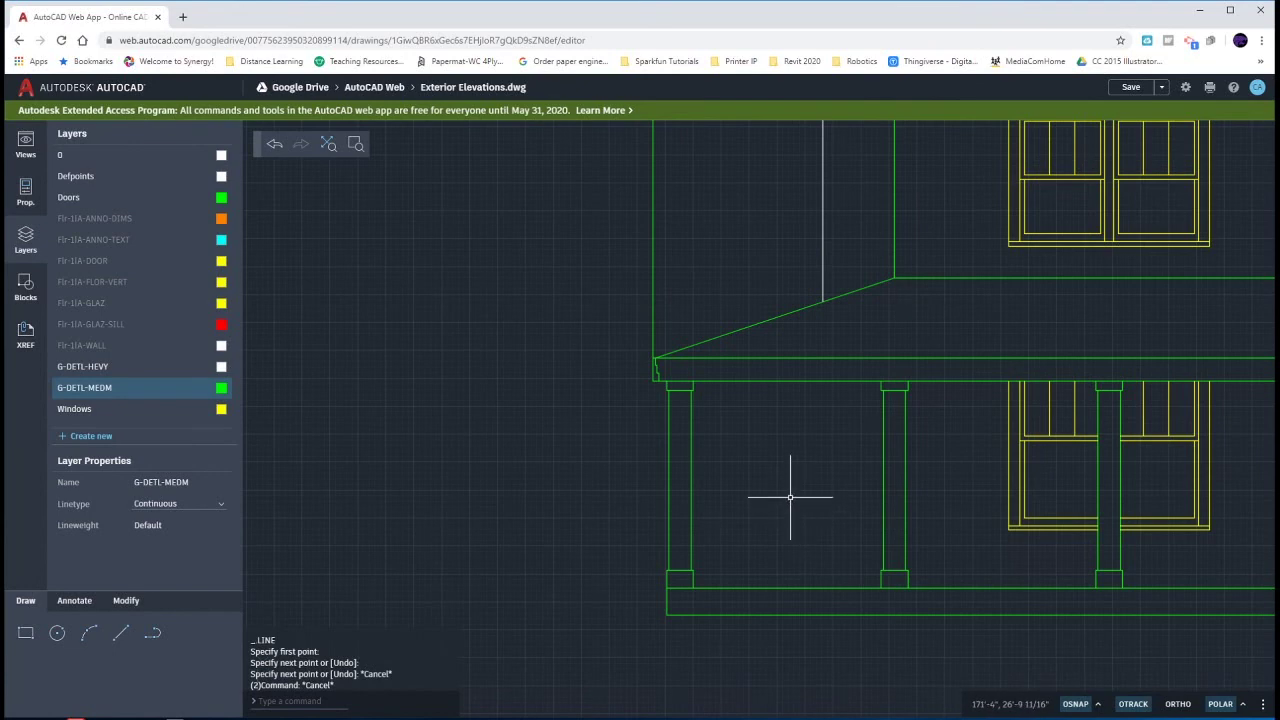
left_click(894, 272)
left_click(894, 277)
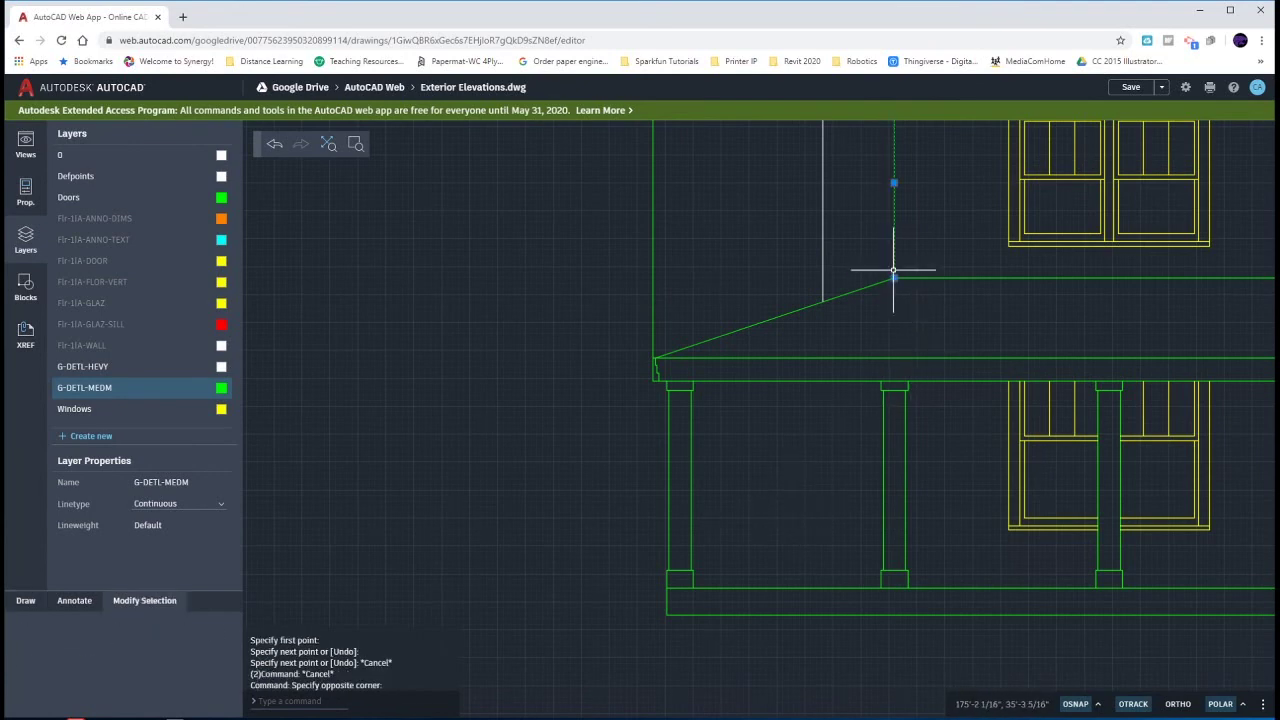
type("o")
key("Return")
key("Return")
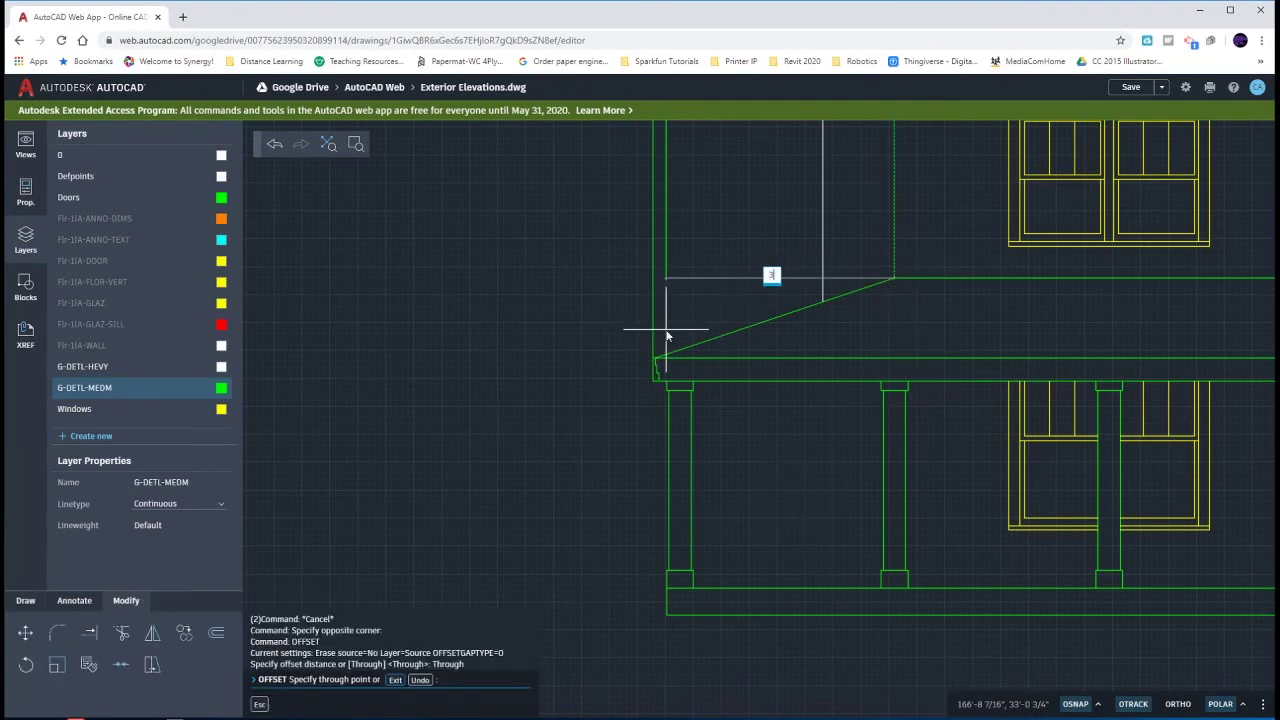
type("36")
key("Return")
key("Escape")
key("Escape")
key("Escape")
key("Escape")
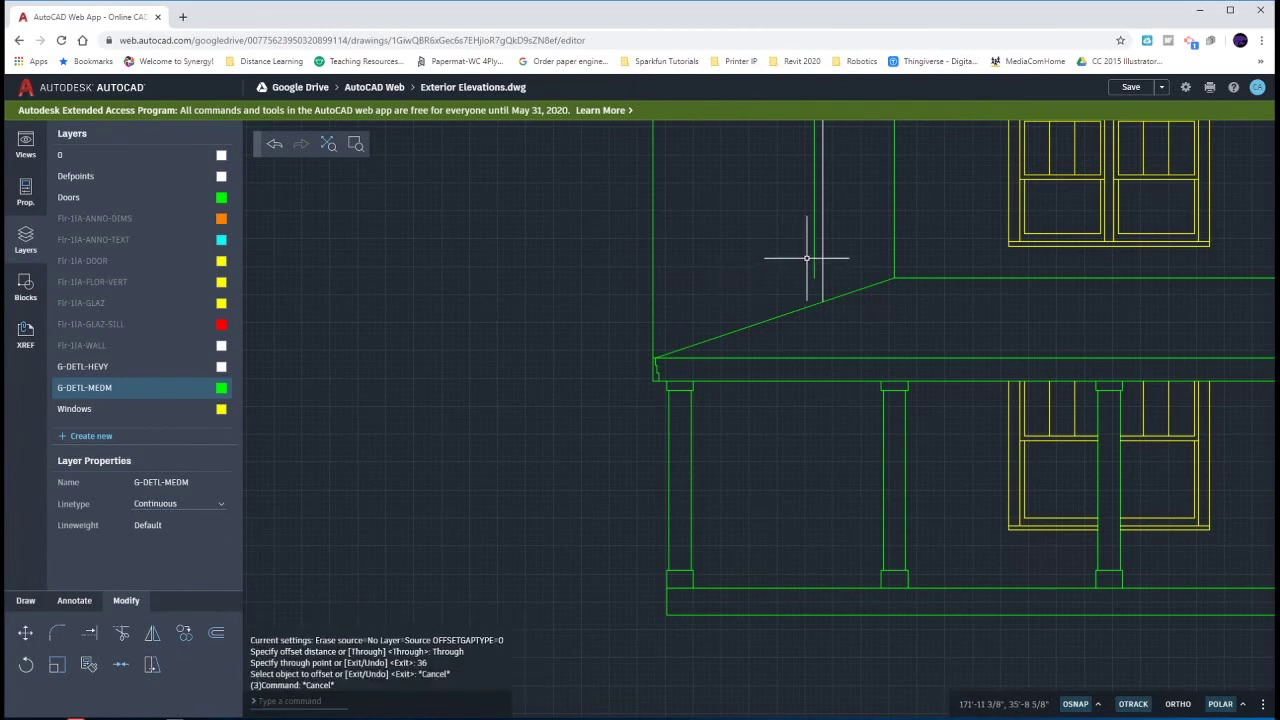
Step: Move the offset line beside the East chimney to layer G-DETL-HEVY
left_click(815, 257)
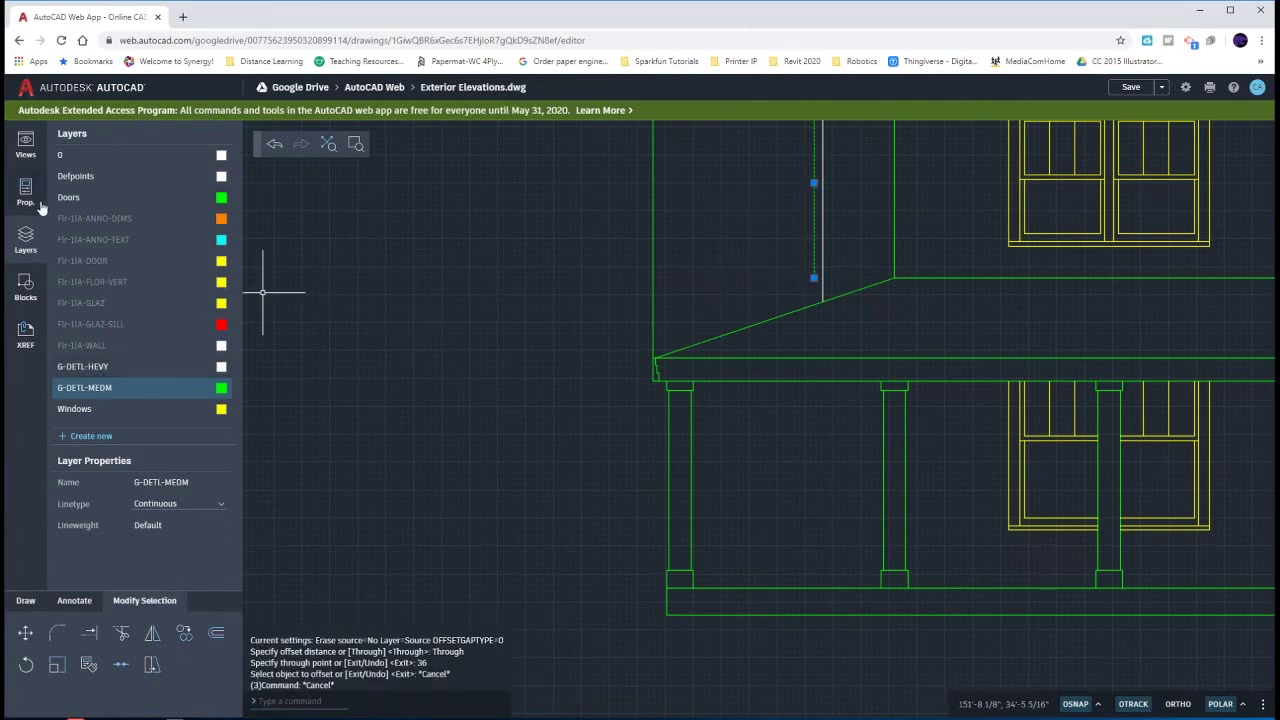
left_click(21, 197)
left_click(212, 177)
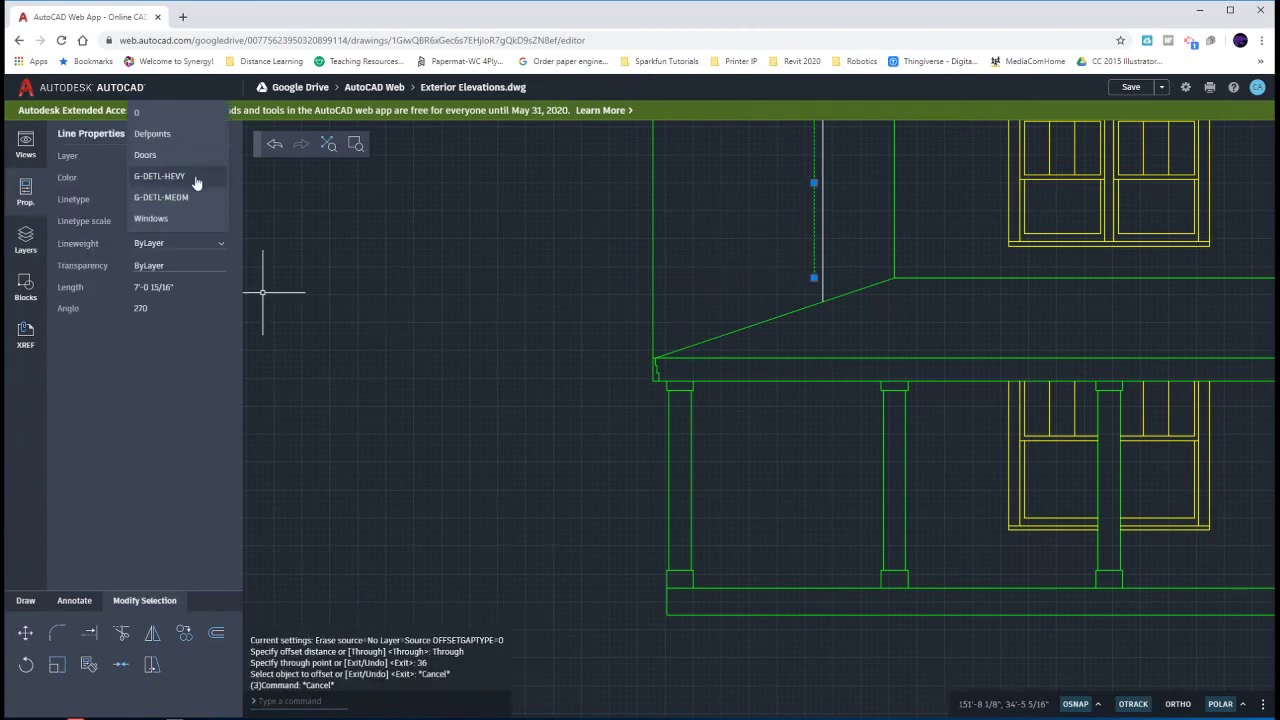
left_click(197, 183)
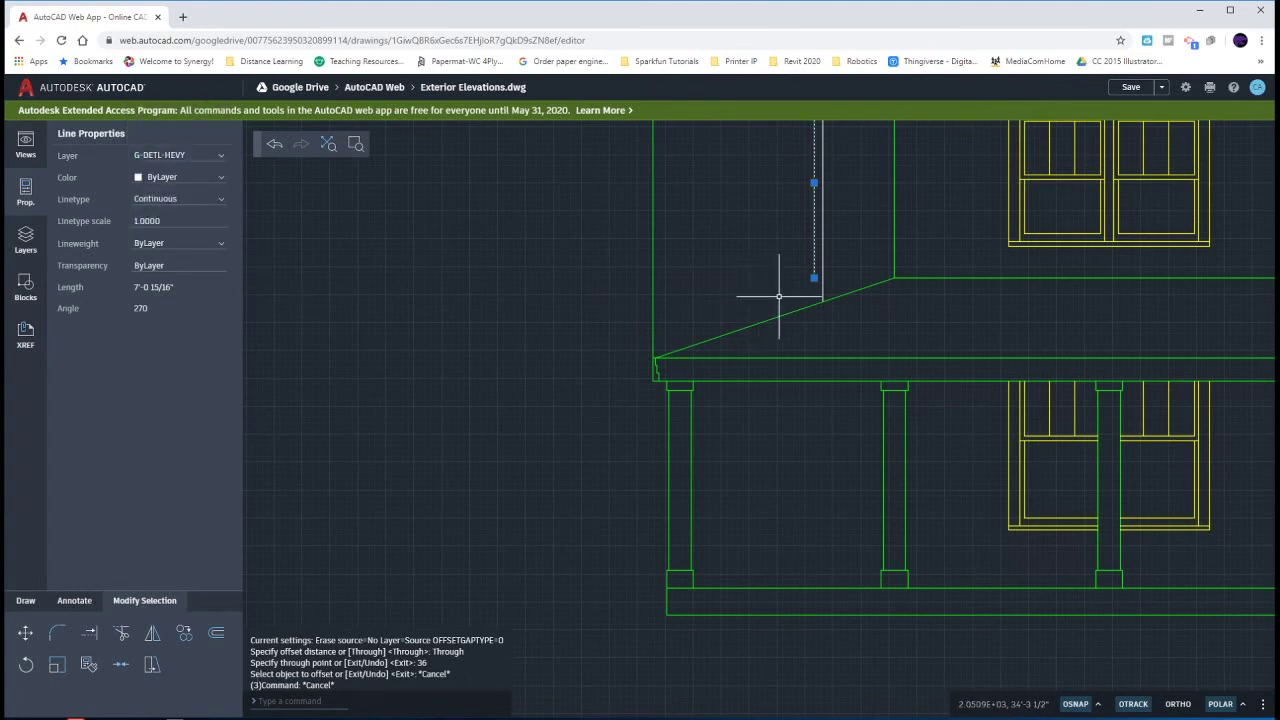
Step: Stretch the offset line's lower end to the porch floor and its upper end to the underside of the porch roof
left_click(815, 279)
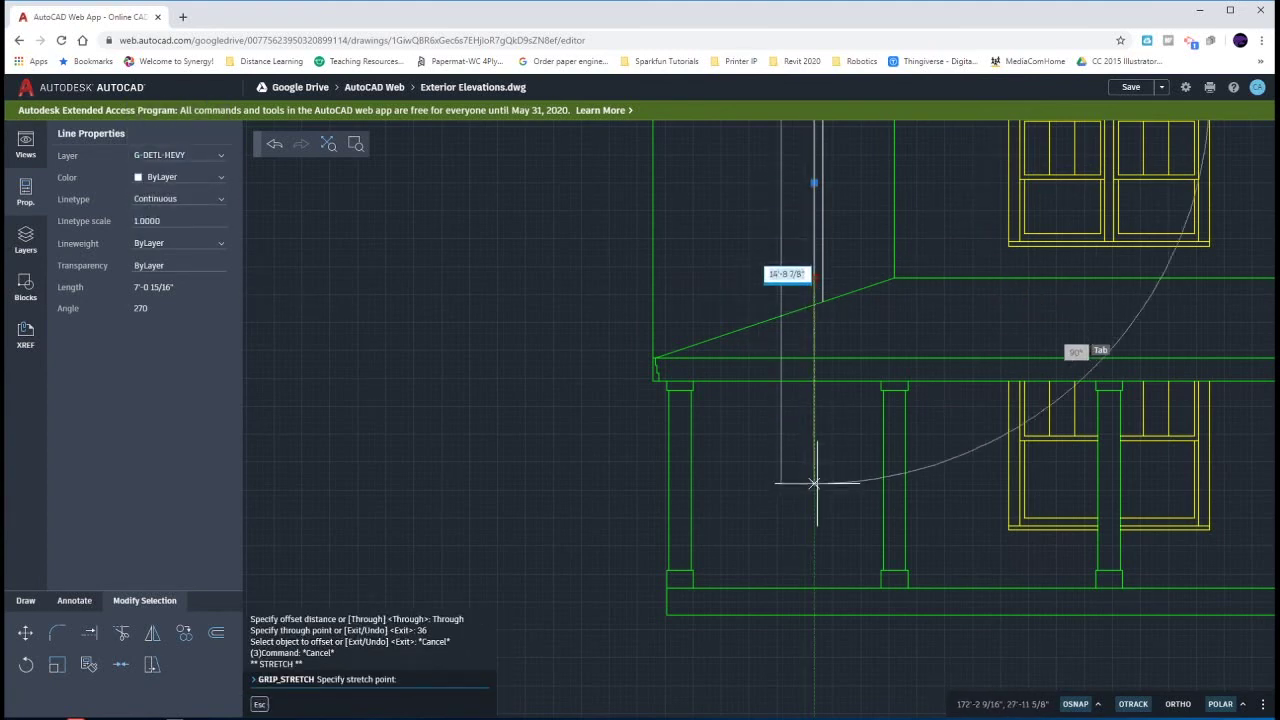
left_click(815, 588)
scroll(815, 588, "down", 5)
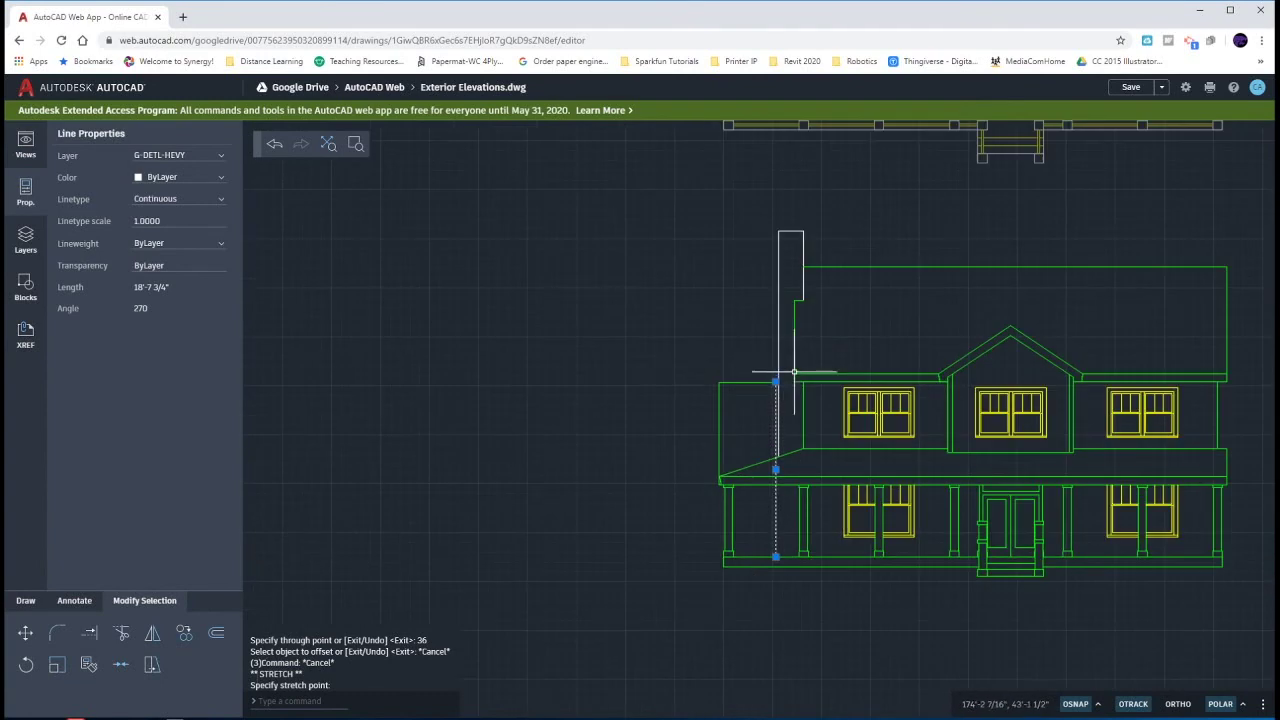
left_click(775, 378)
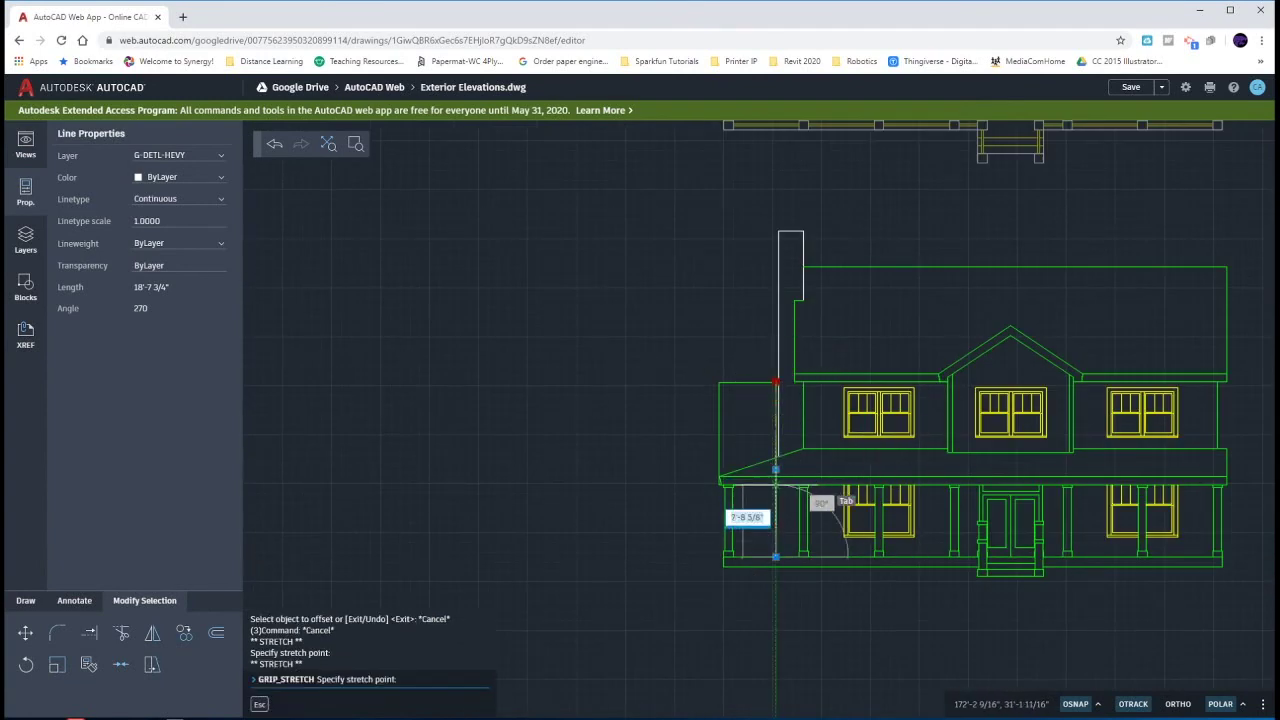
key("Escape")
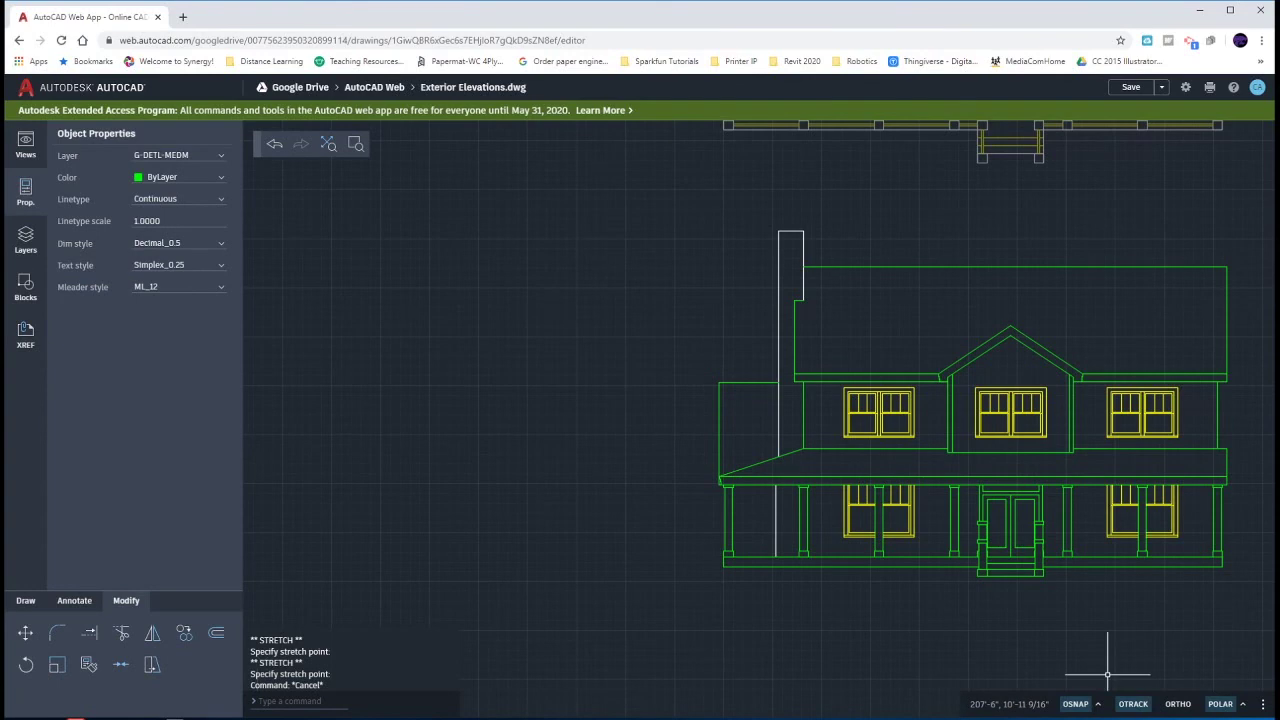
Step: Switch to the lesson PDF in Acrobat and examine the chimney cap dimensions in Figure 5-4.5
key("alt+Tab")
scroll(823, 640, "down", 10)
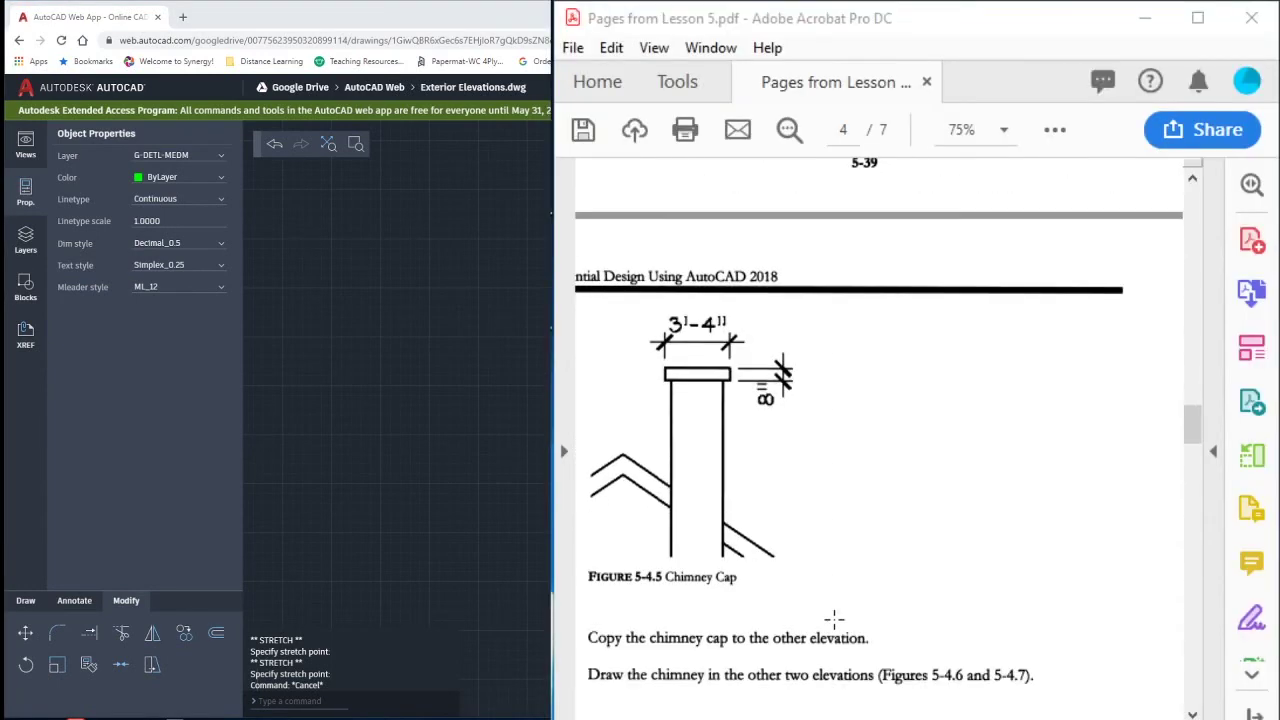
scroll(737, 532, "left", 3)
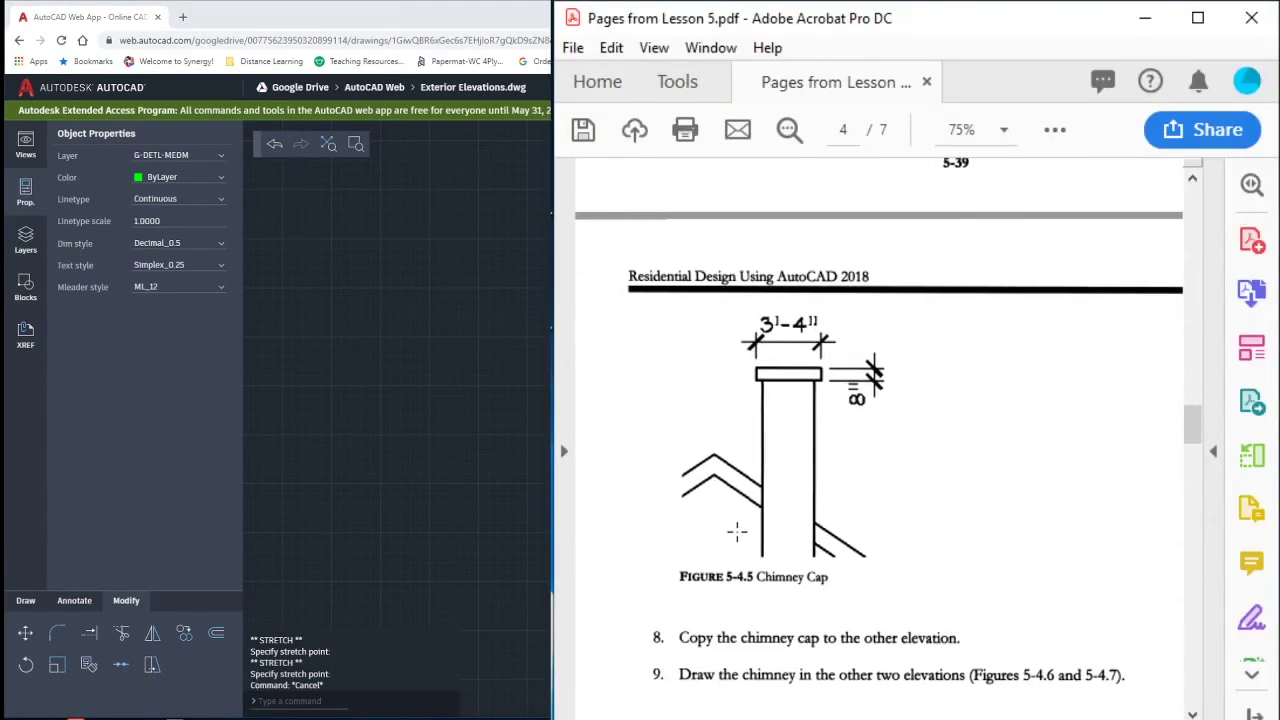
left_click_drag(727, 302, 926, 426)
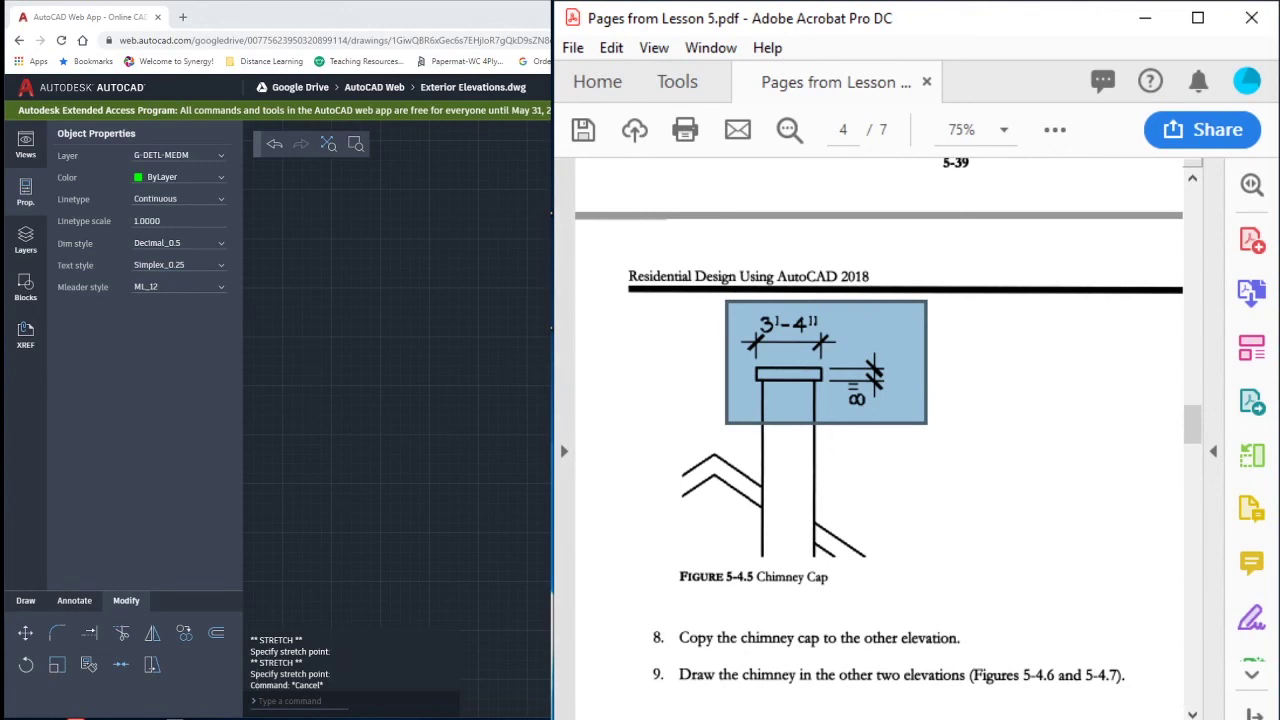
middle_click_drag(280, 440, 530, 445)
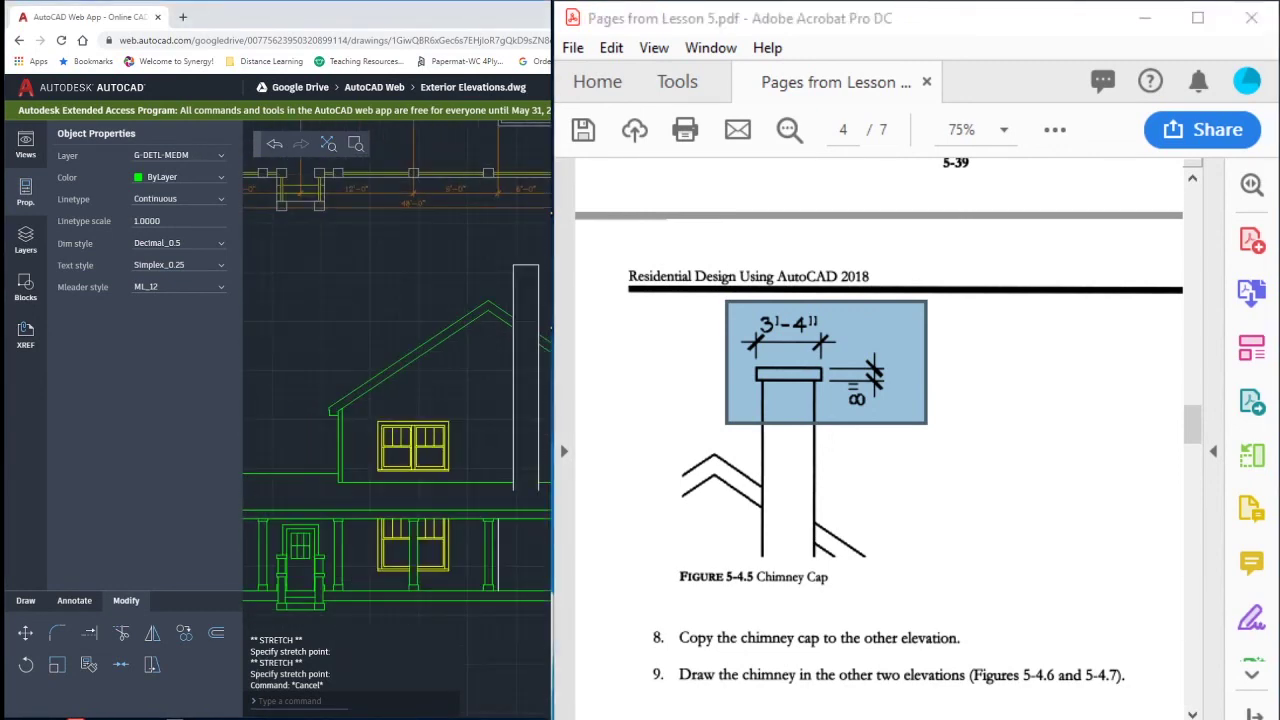
scroll(518, 246, "up", 3)
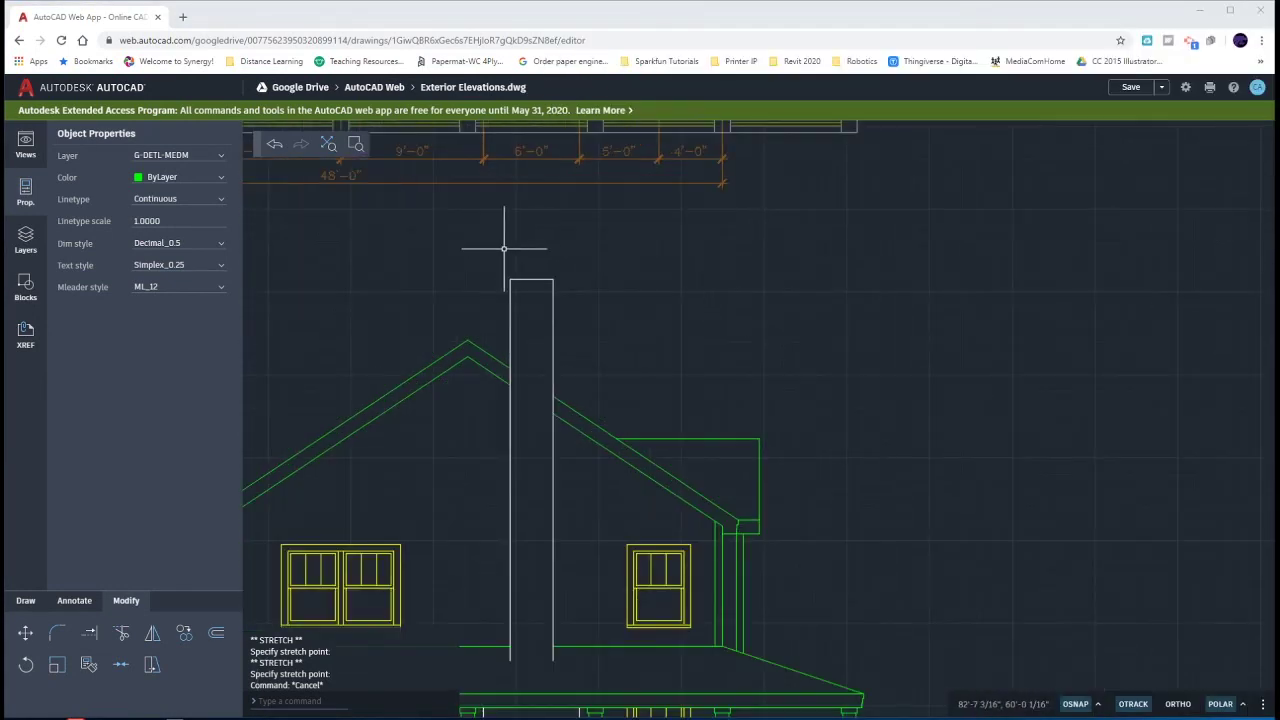
middle_click_drag(506, 248, 520, 256)
left_click(36, 606)
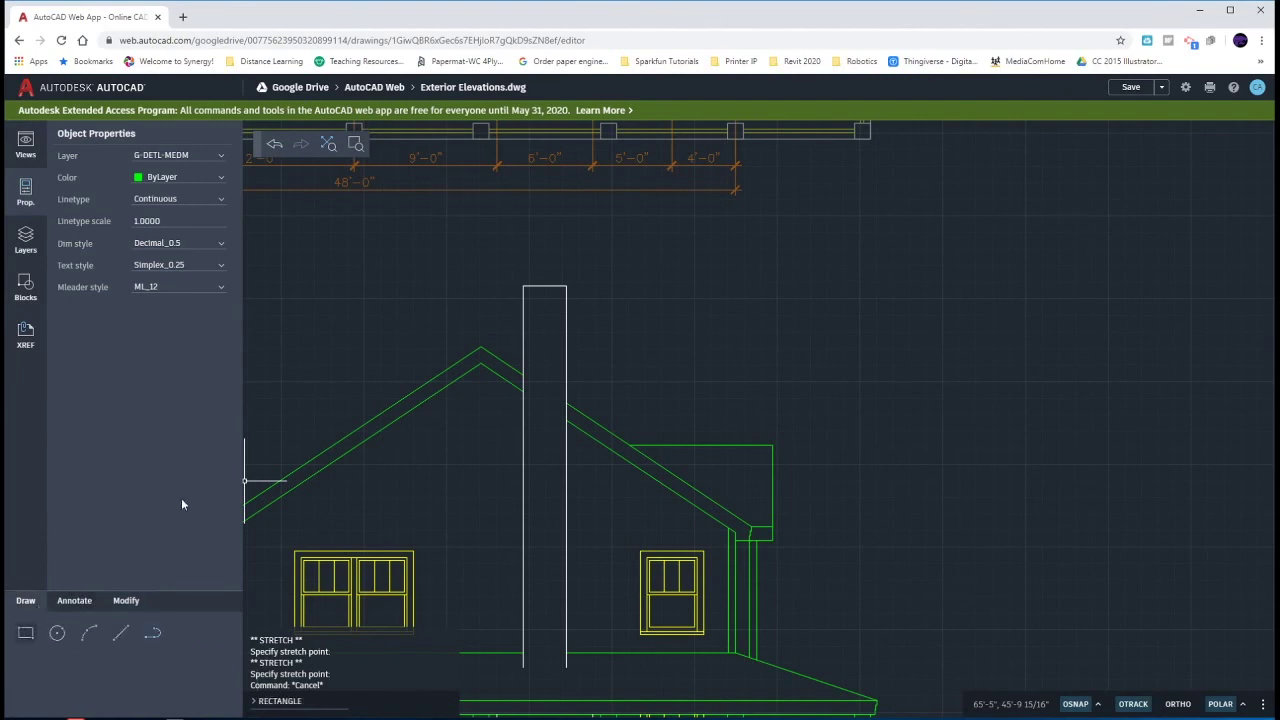
left_click(670, 263)
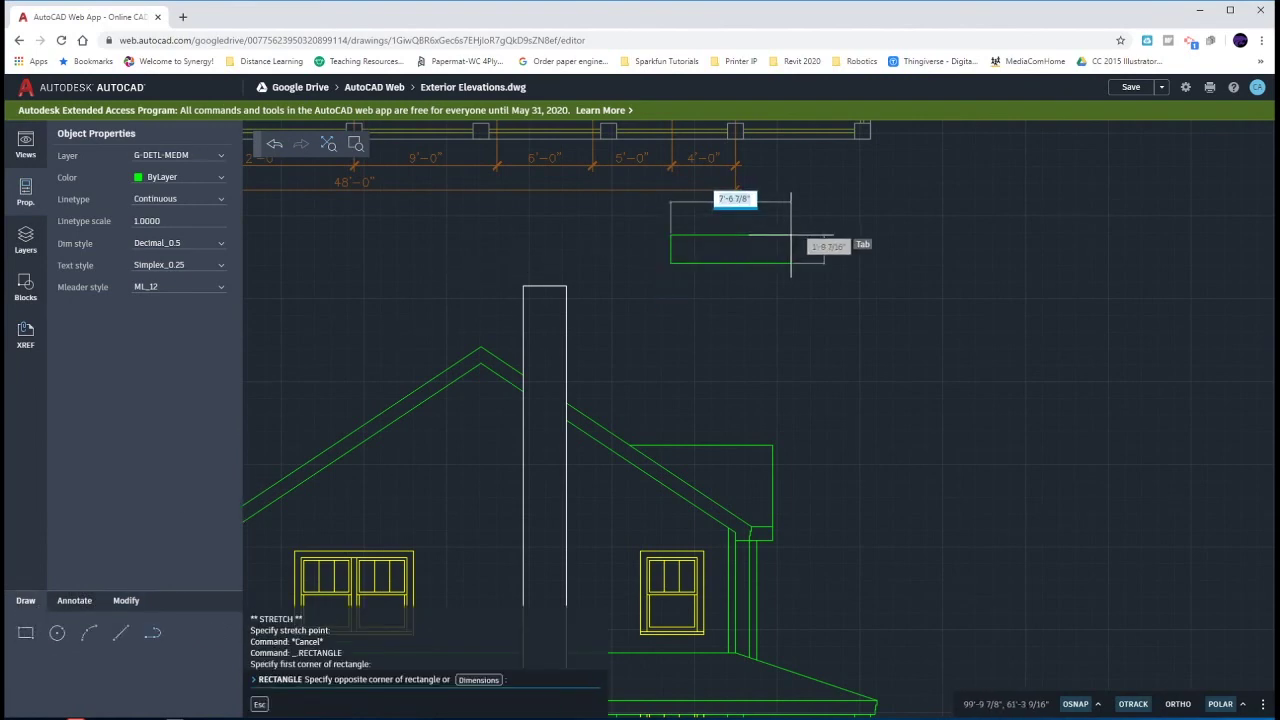
key("Escape")
key("Escape")
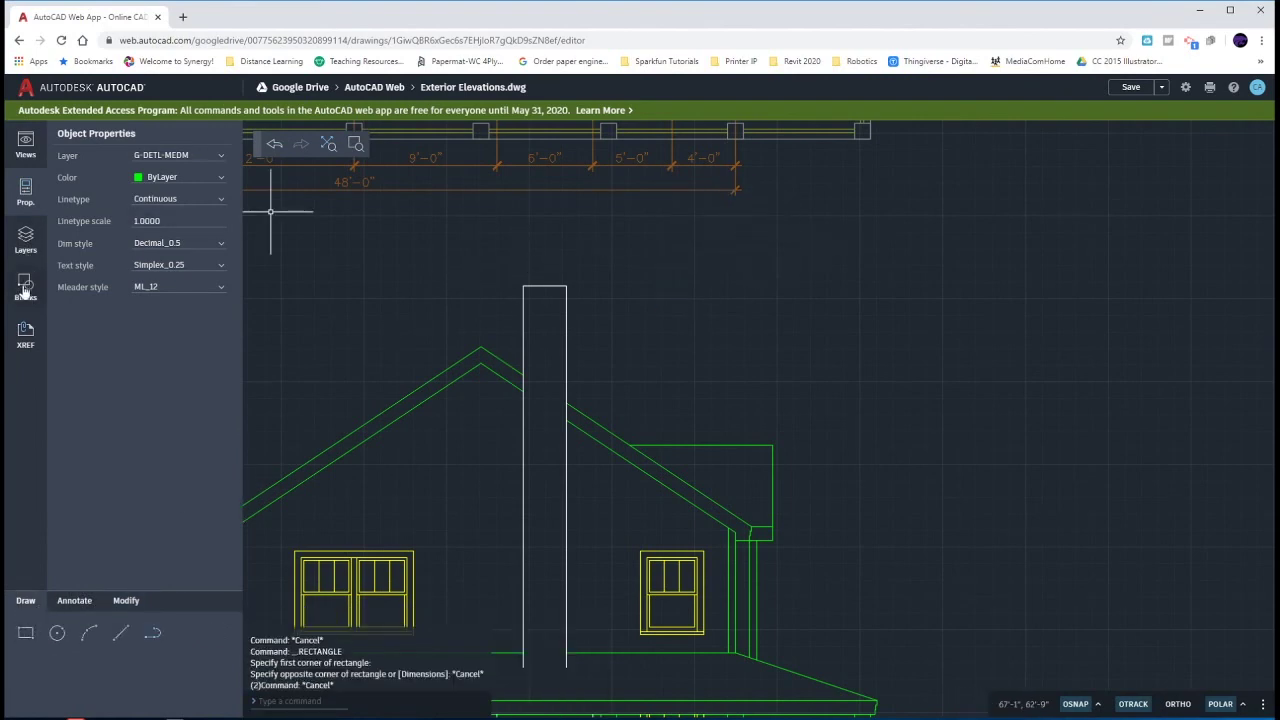
Step: Make G-DETL-HEVY the current layer and draw a 3'-4" by 8" chimney cap rectangle beside the South elevation's chimney
left_click(24, 240)
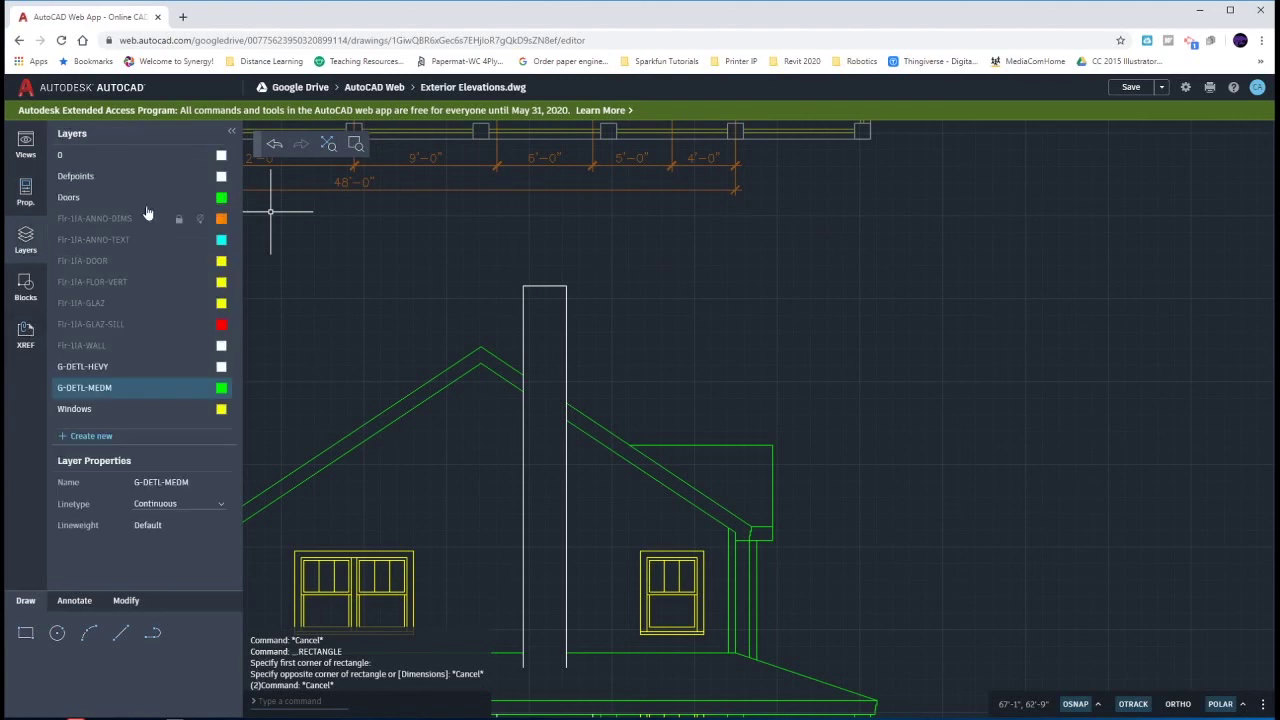
left_click(120, 367)
left_click(25, 633)
left_click(651, 316)
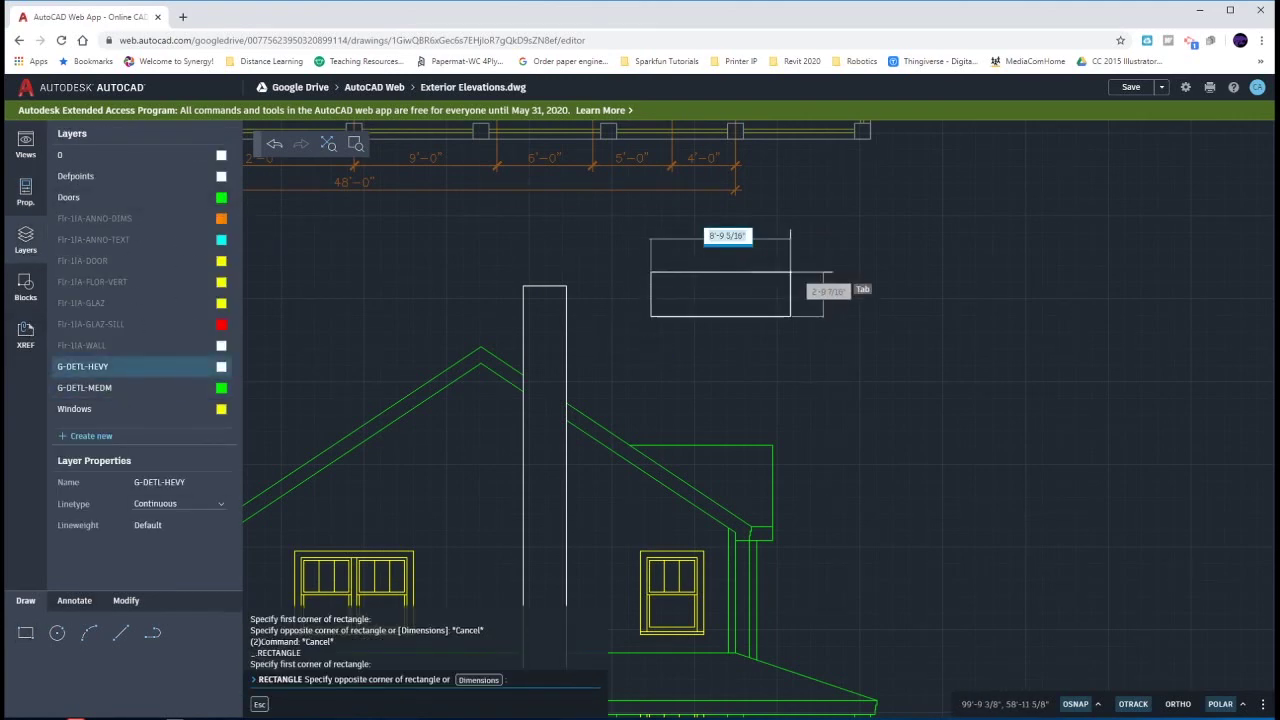
type("8")
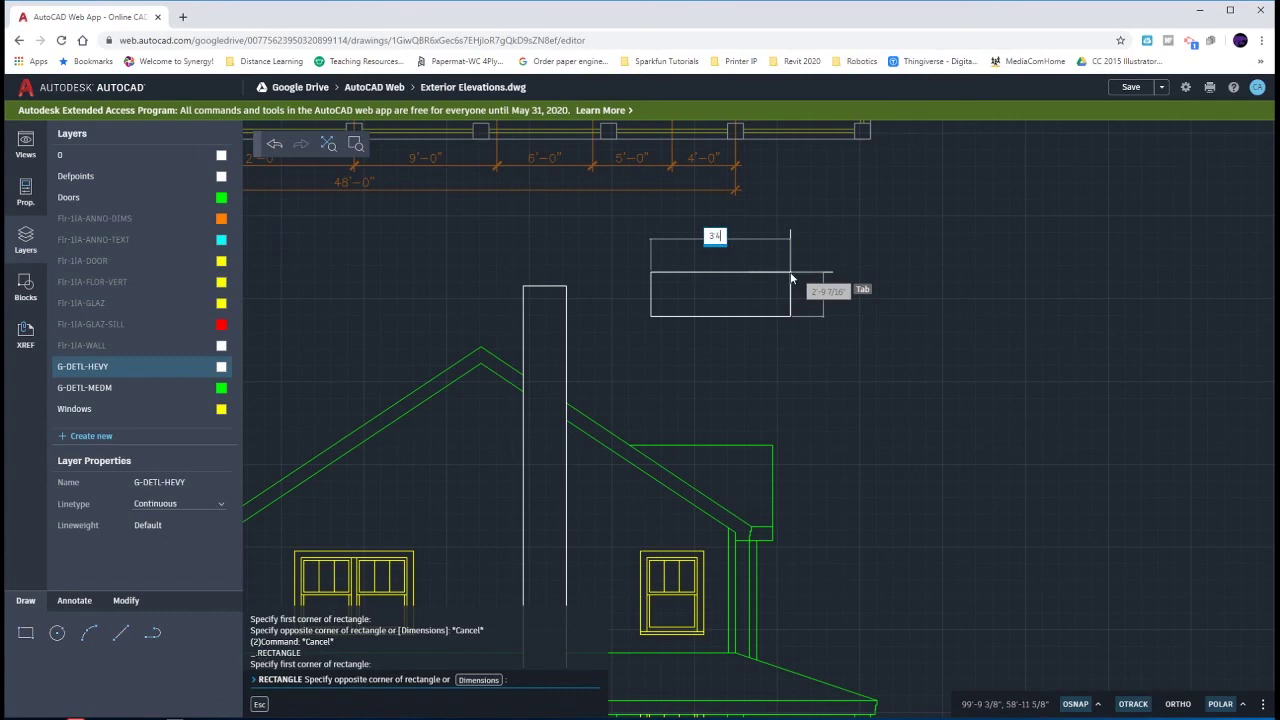
type("'4")
key("Tab")
type("8")
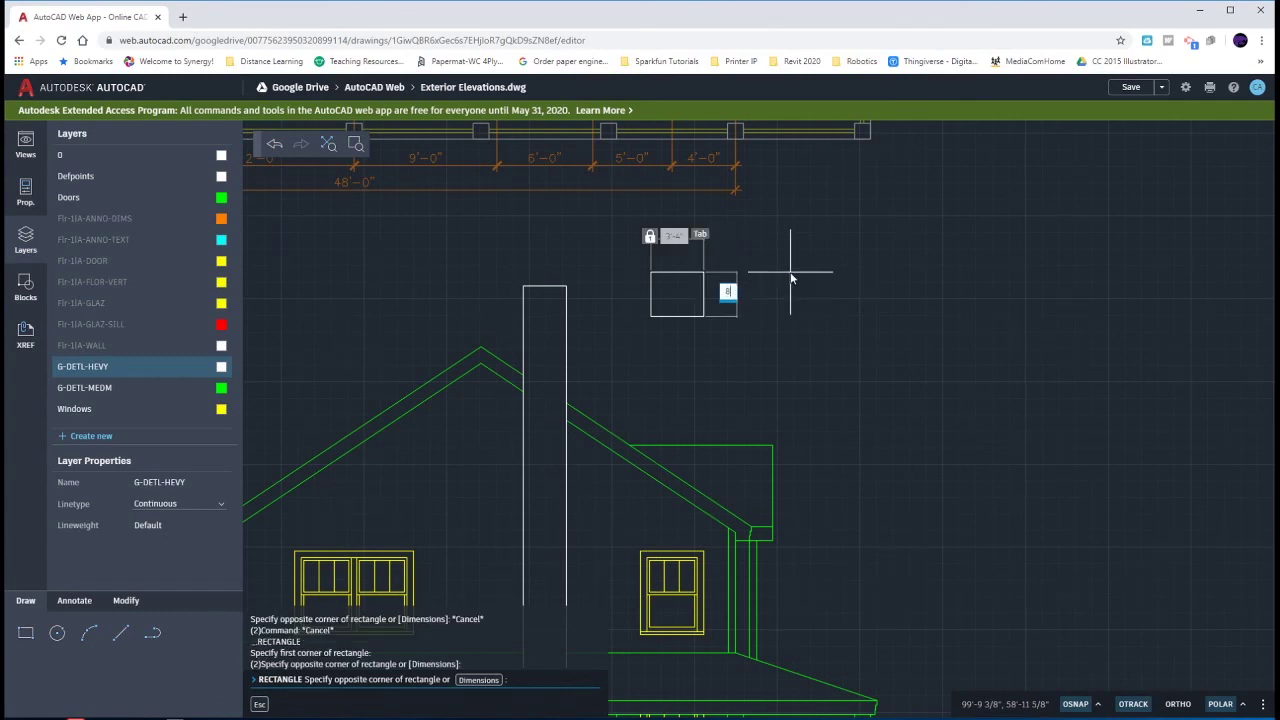
key("Return")
Step: Move the cap rectangle by its bottom midpoint onto the top midpoint of the South elevation's chimney
left_click_drag(749, 349, 586, 266)
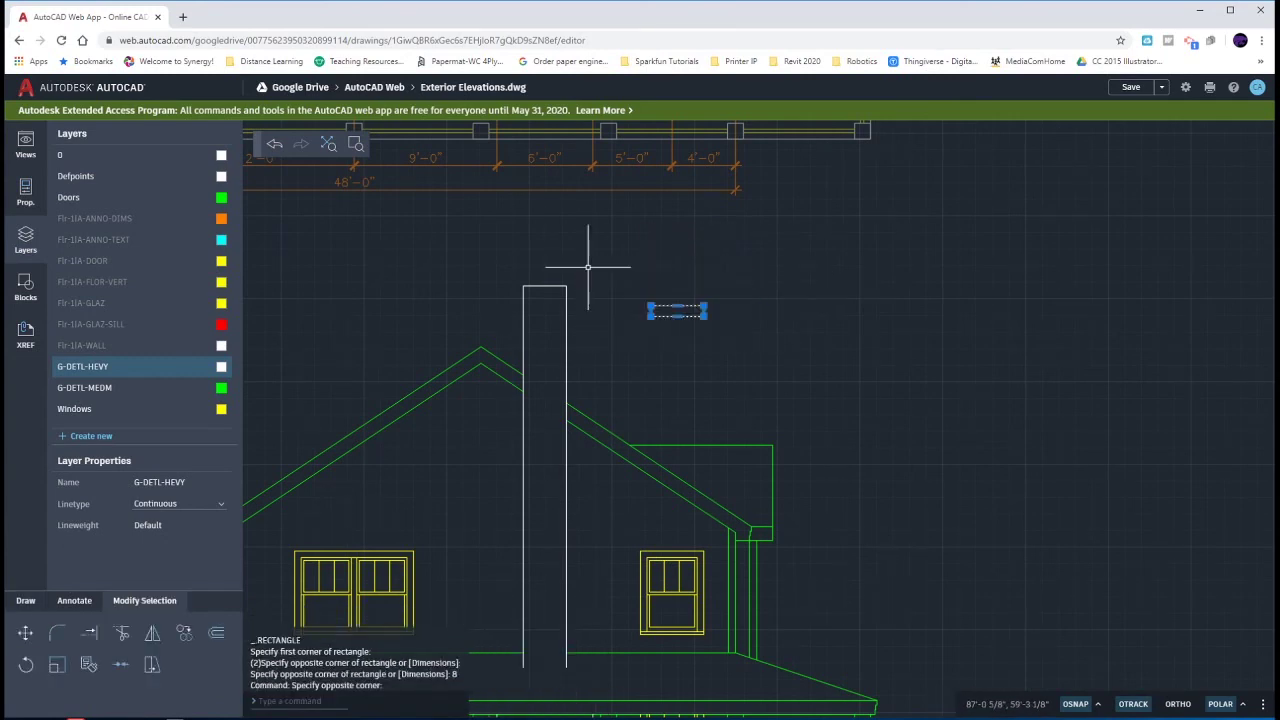
type("M")
key("Return")
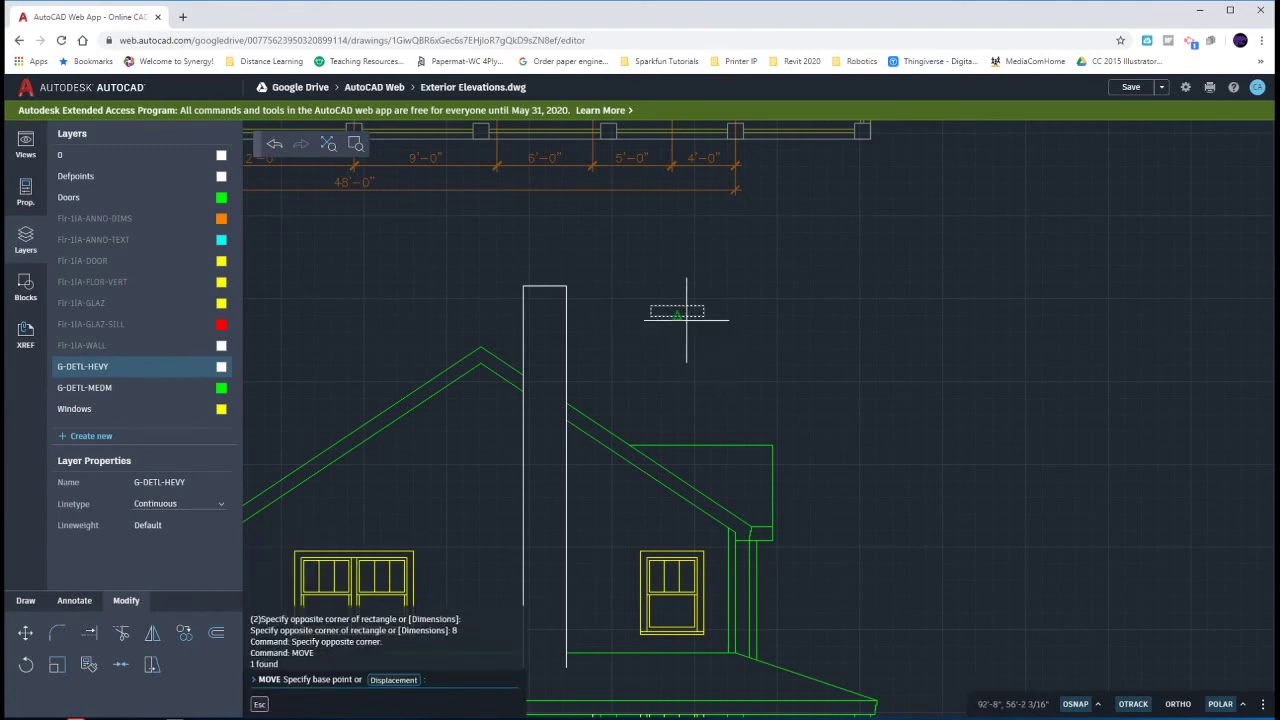
left_click(677, 314)
left_click(544, 284)
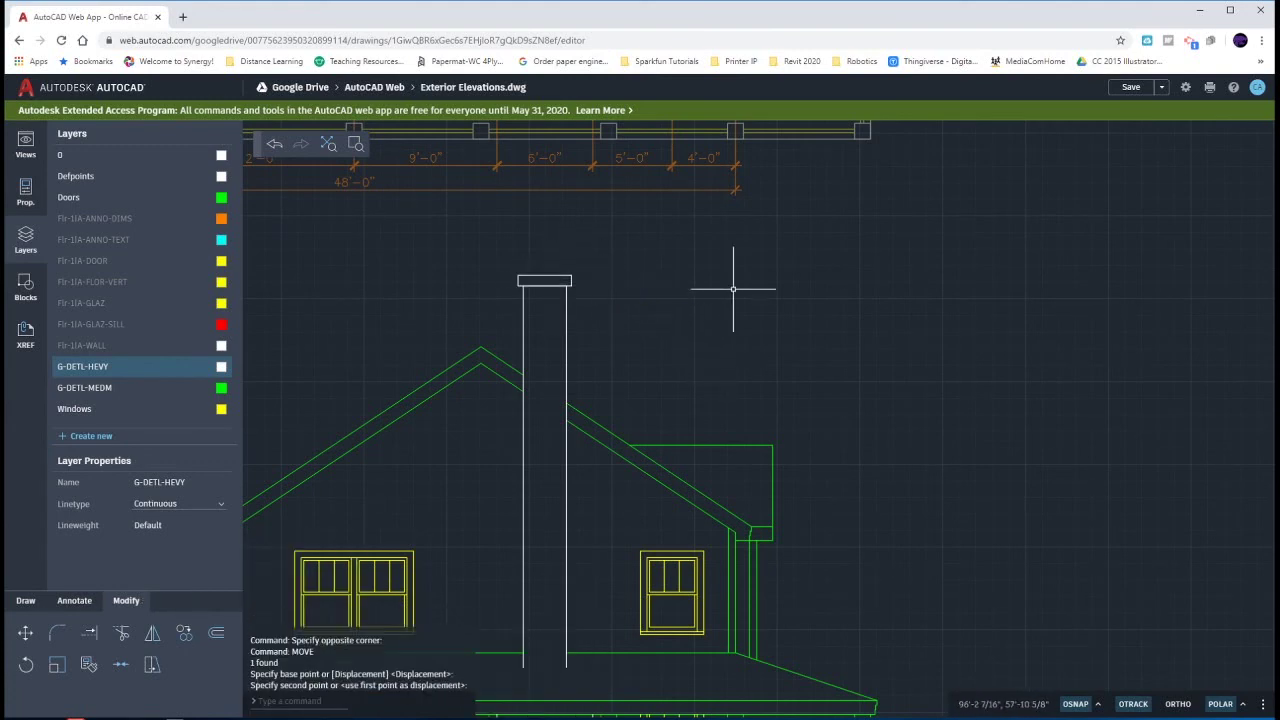
Step: Copy the chimney cap from its bottom midpoint to the top midpoint of the East elevation's chimney
left_click(563, 277)
type("co")
key("Return")
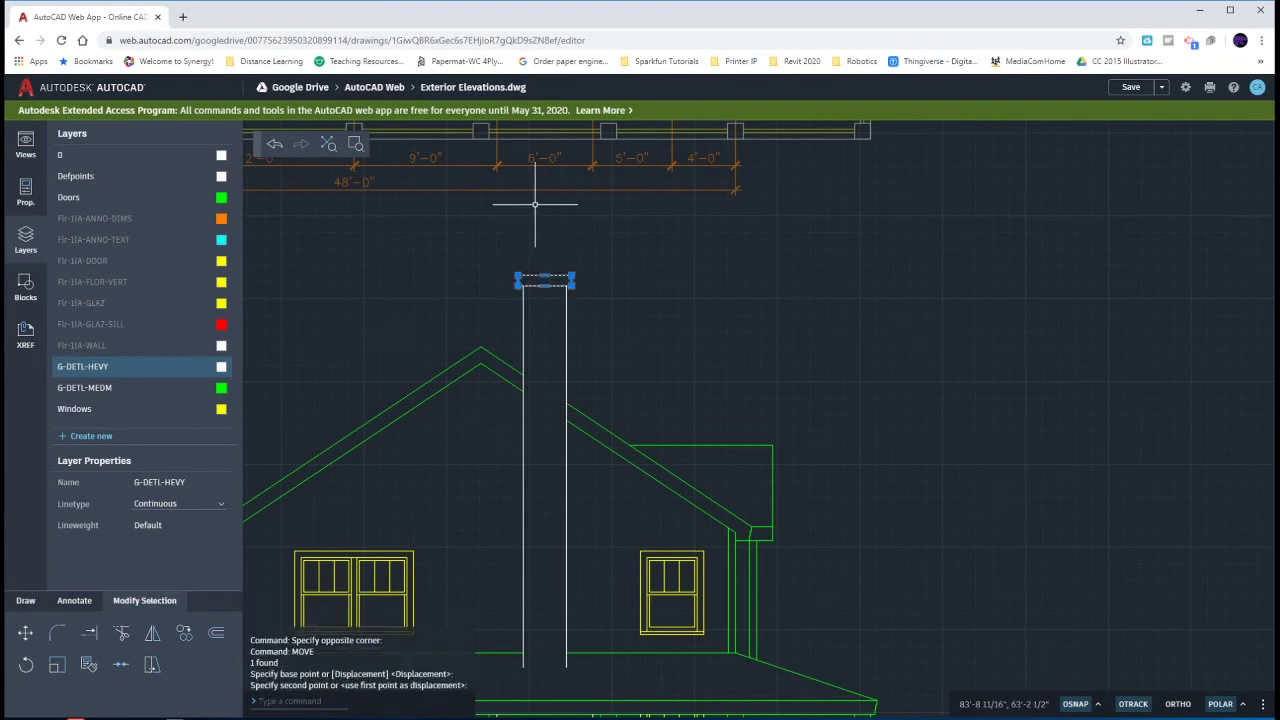
left_click(544, 284)
scroll(544, 284, "down", 3)
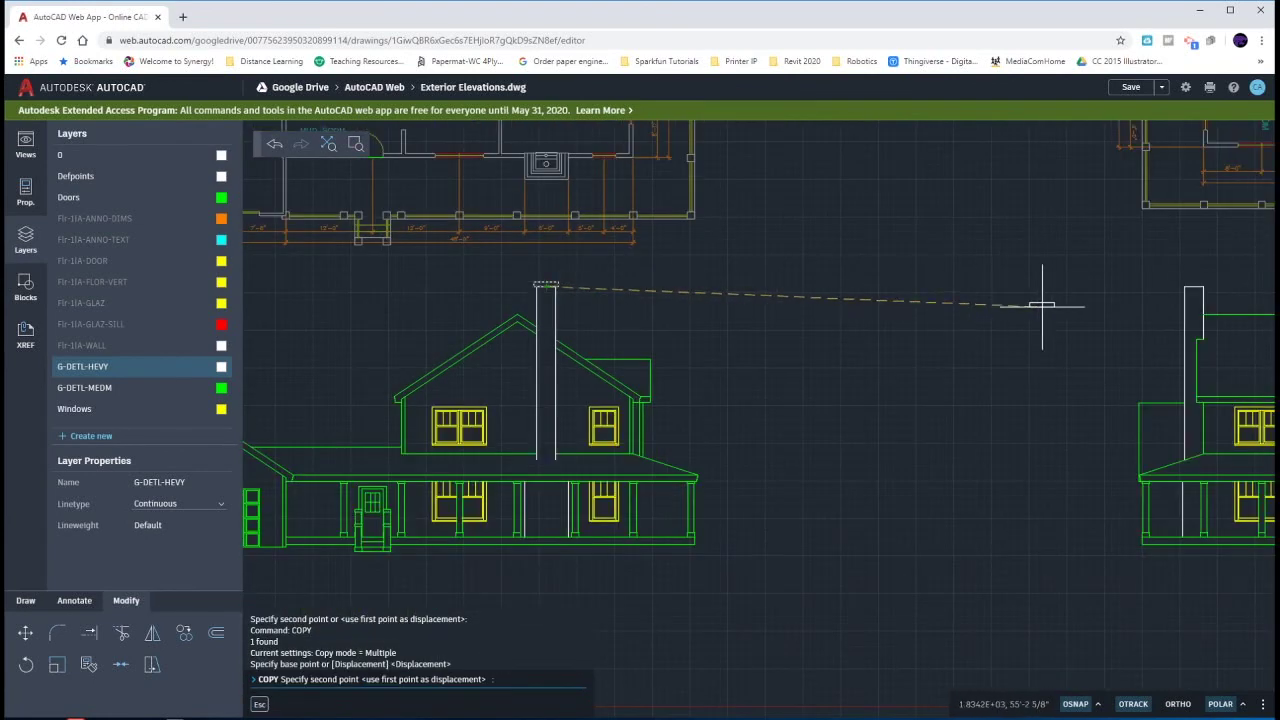
key("Escape")
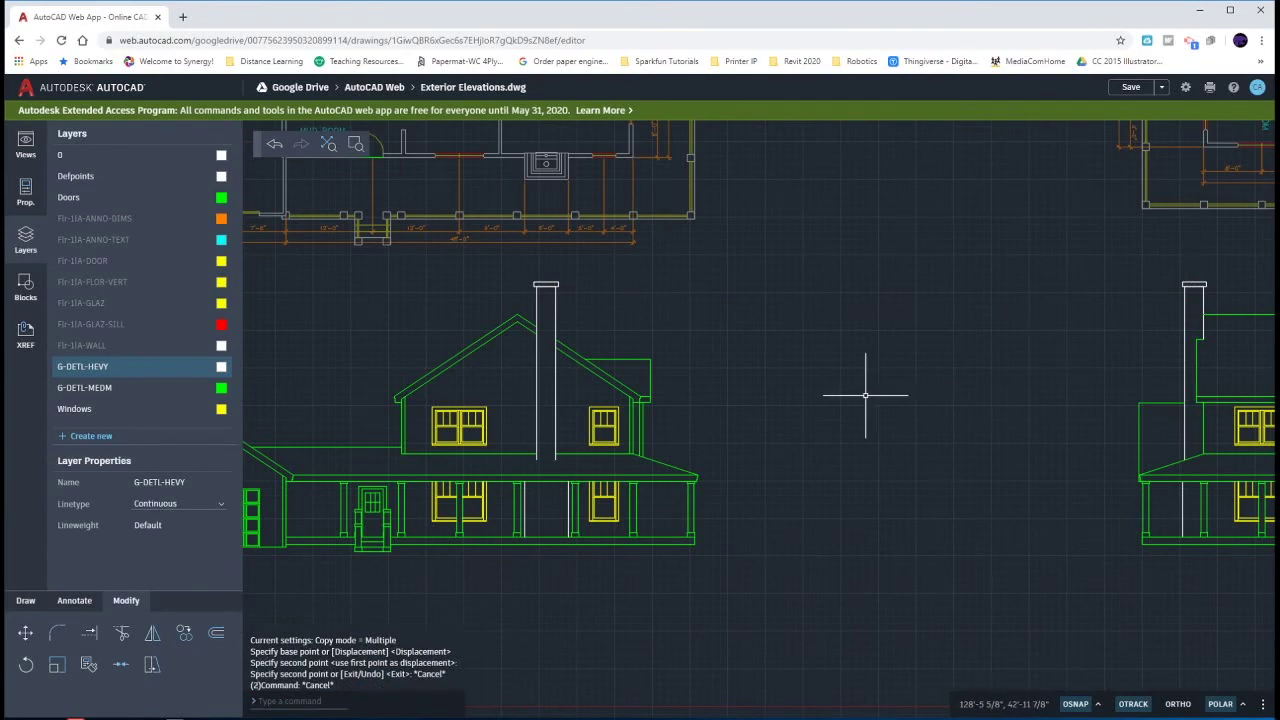
scroll(866, 390, "up", 3)
key("Escape")
Step: Examine all four elevations and their floor plans to compare the chimney's position in each view
scroll(983, 389, "down", 5)
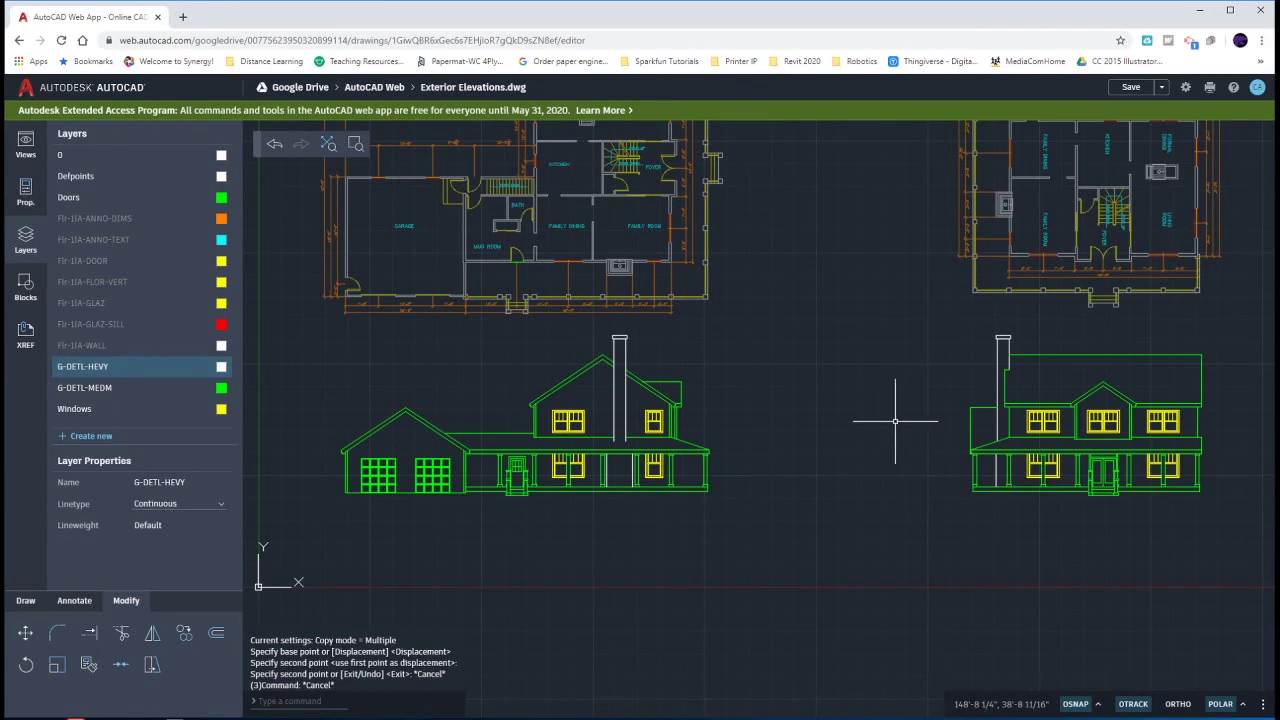
scroll(895, 421, "down", 3)
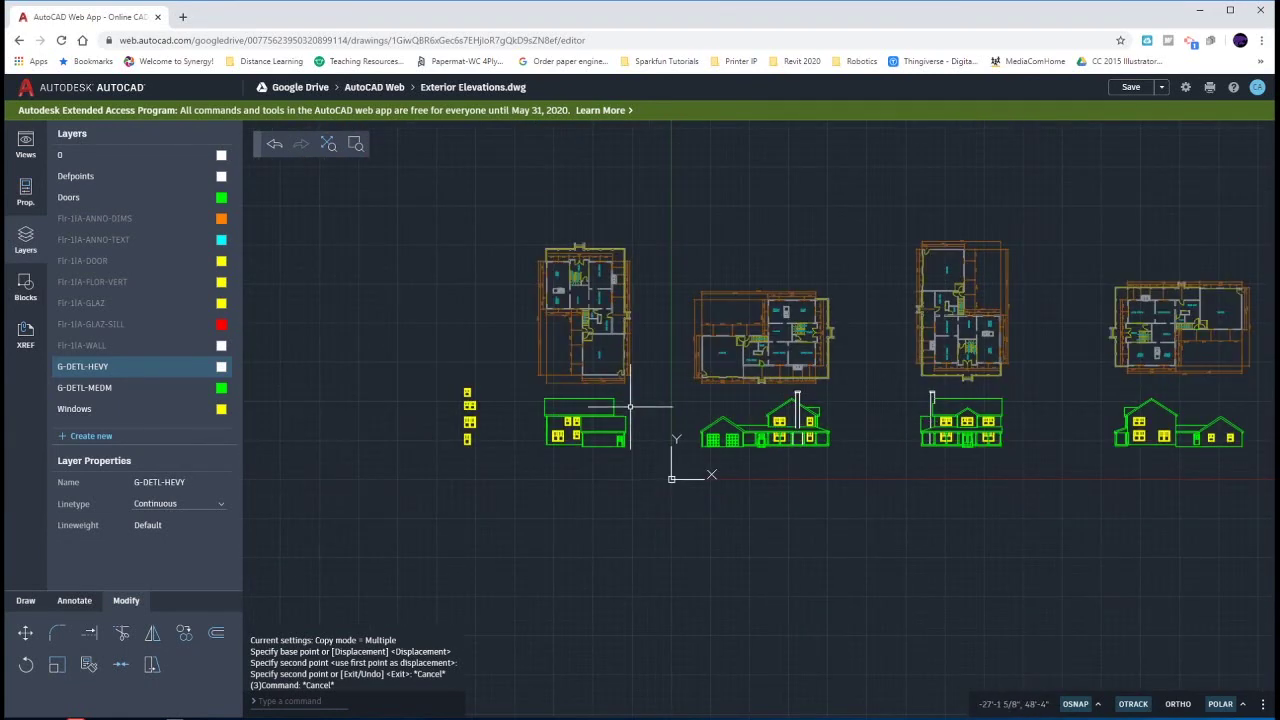
scroll(630, 407, "up", 3)
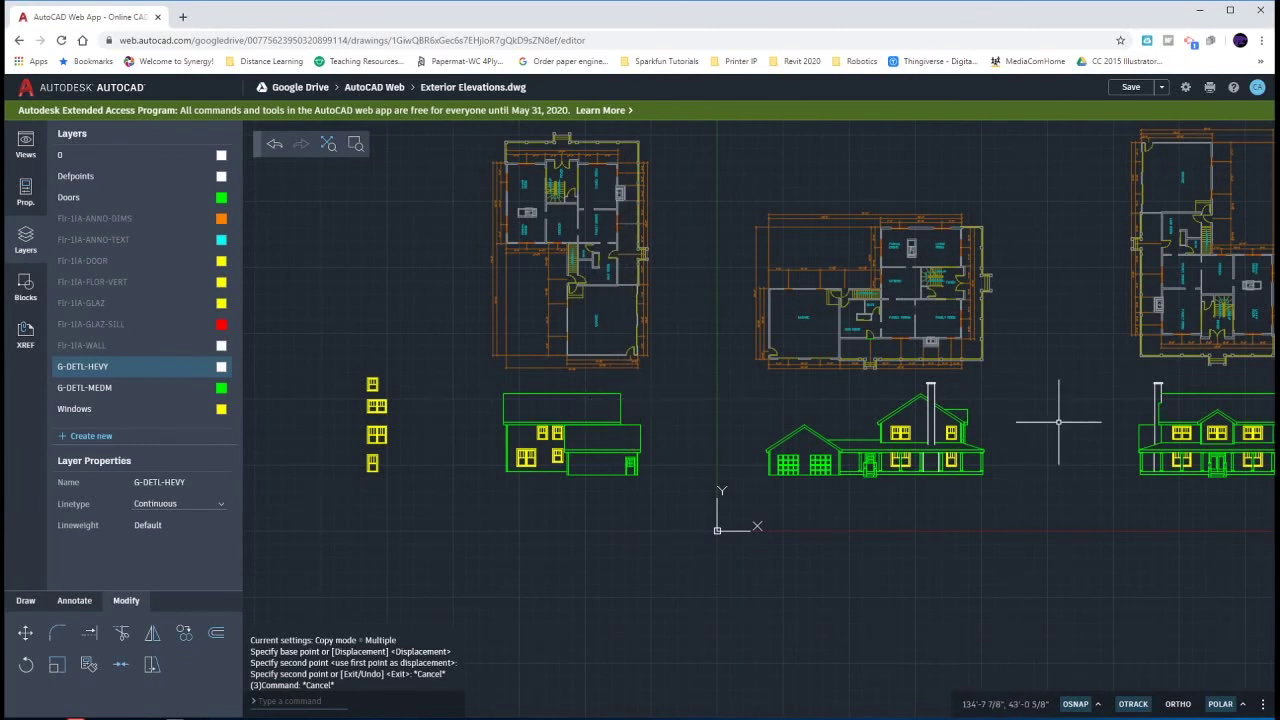
middle_click_drag(1057, 423, 562, 423)
middle_click_drag(1000, 428, 806, 425)
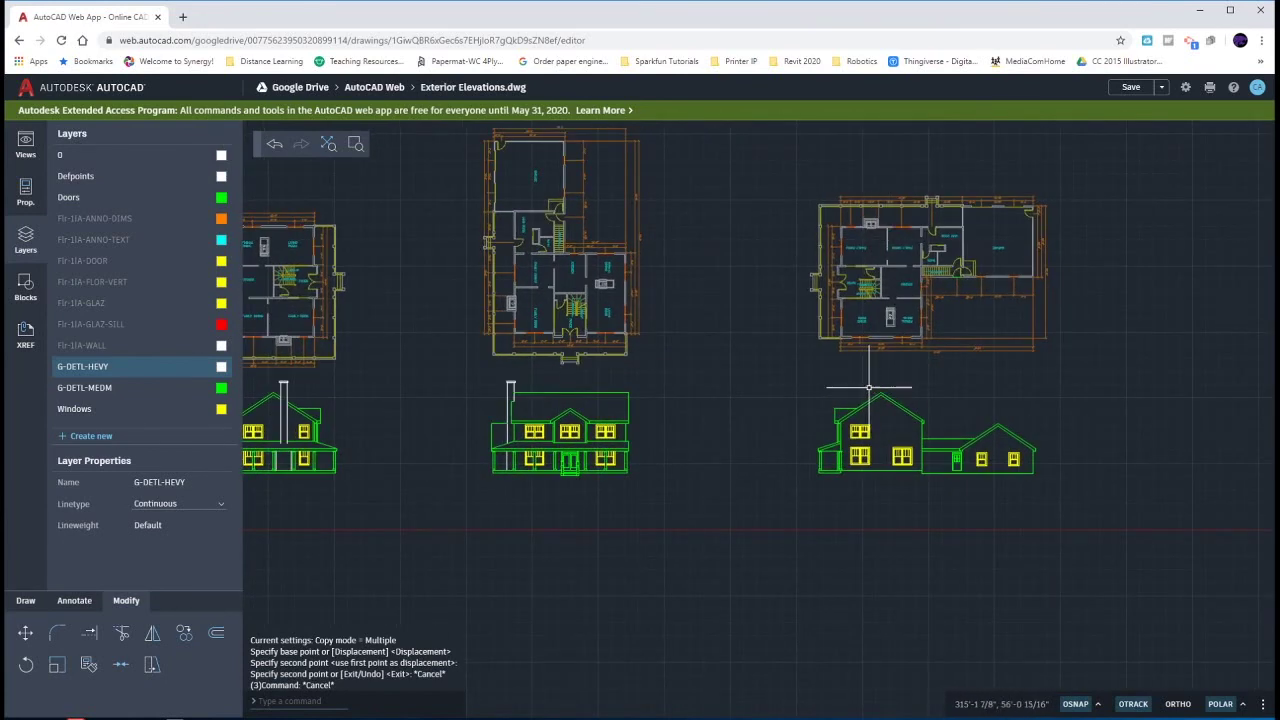
middle_click_drag(756, 386, 862, 402)
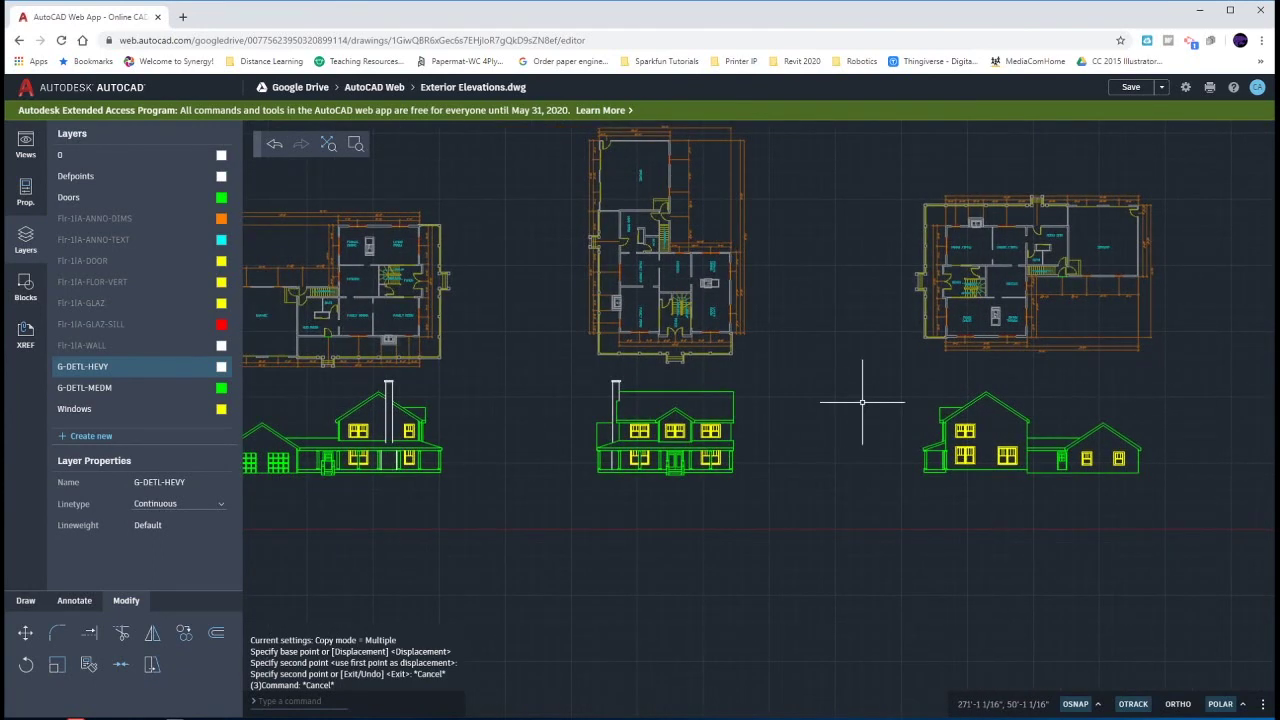
scroll(862, 402, "down", 2)
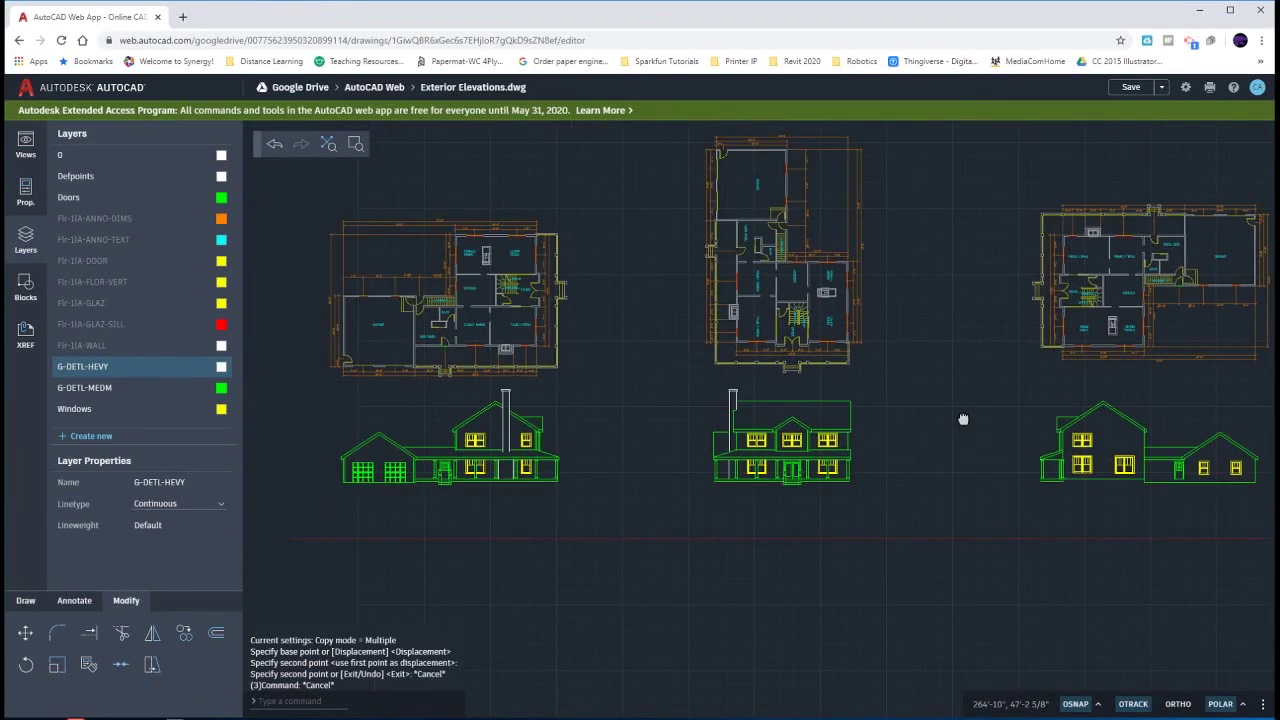
scroll(785, 450, "down", 2)
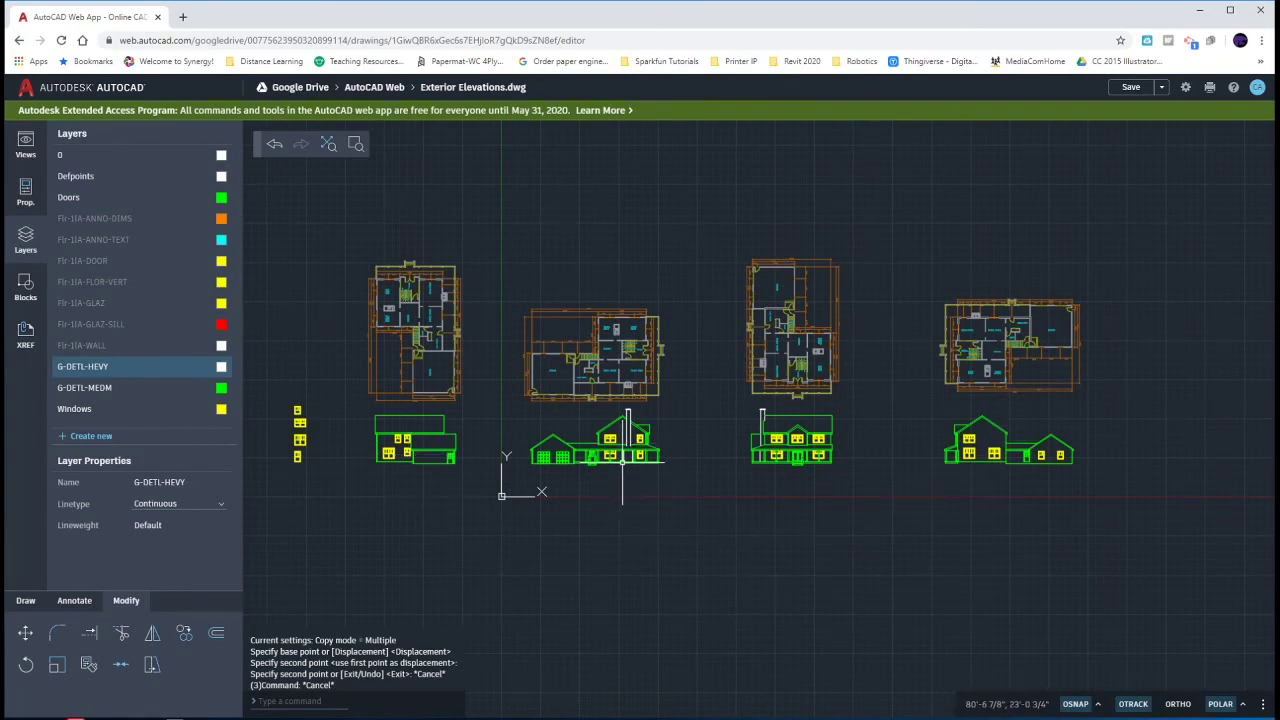
scroll(620, 465, "up", 5)
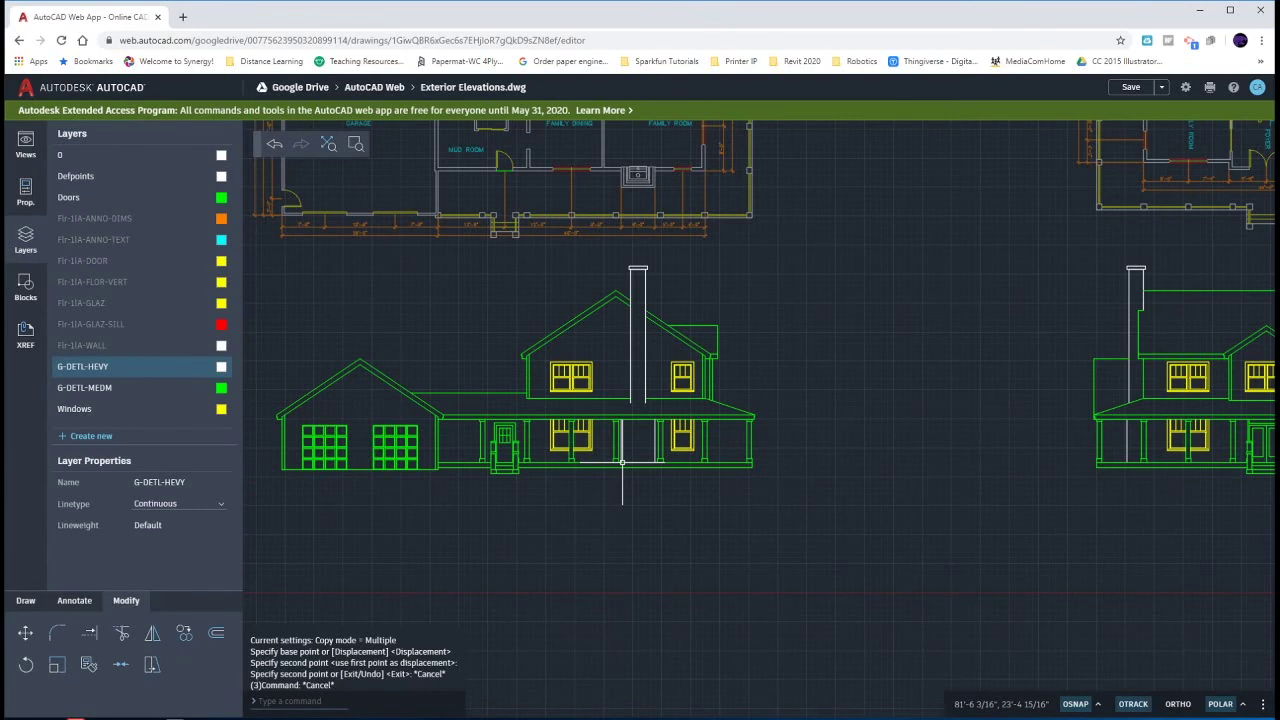
scroll(622, 462, "down", 6)
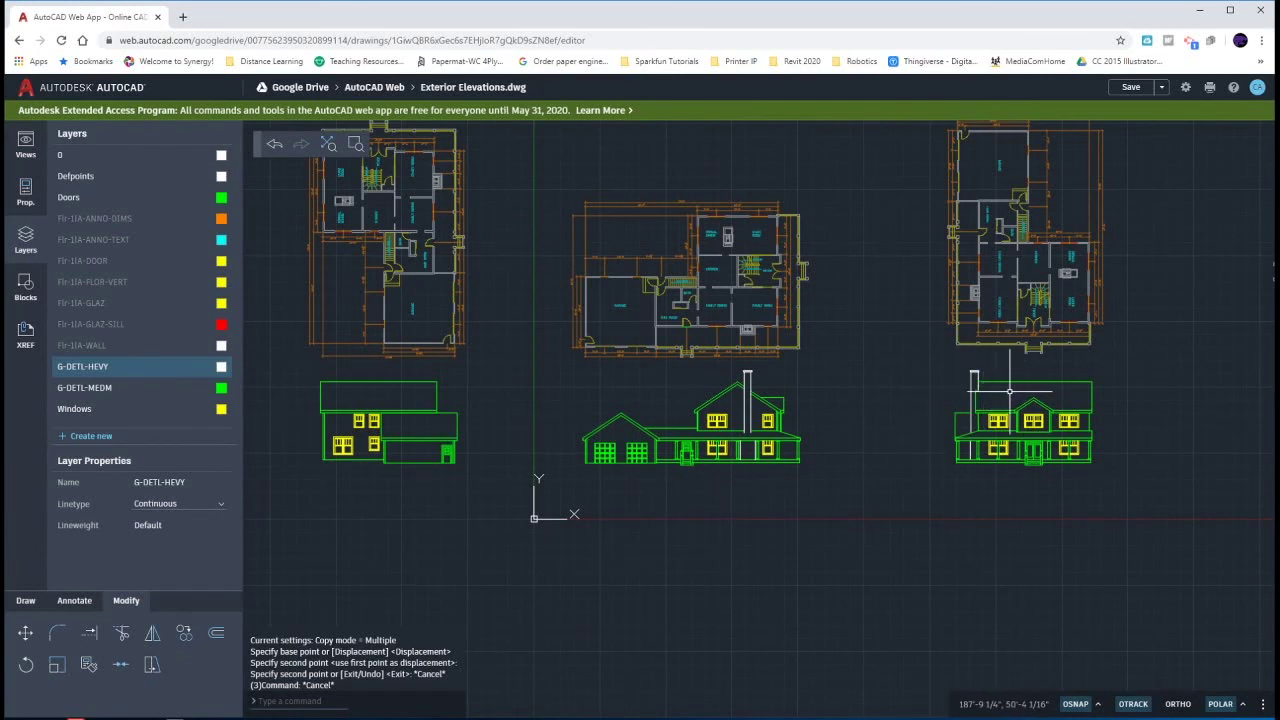
scroll(1012, 386, "up", 4)
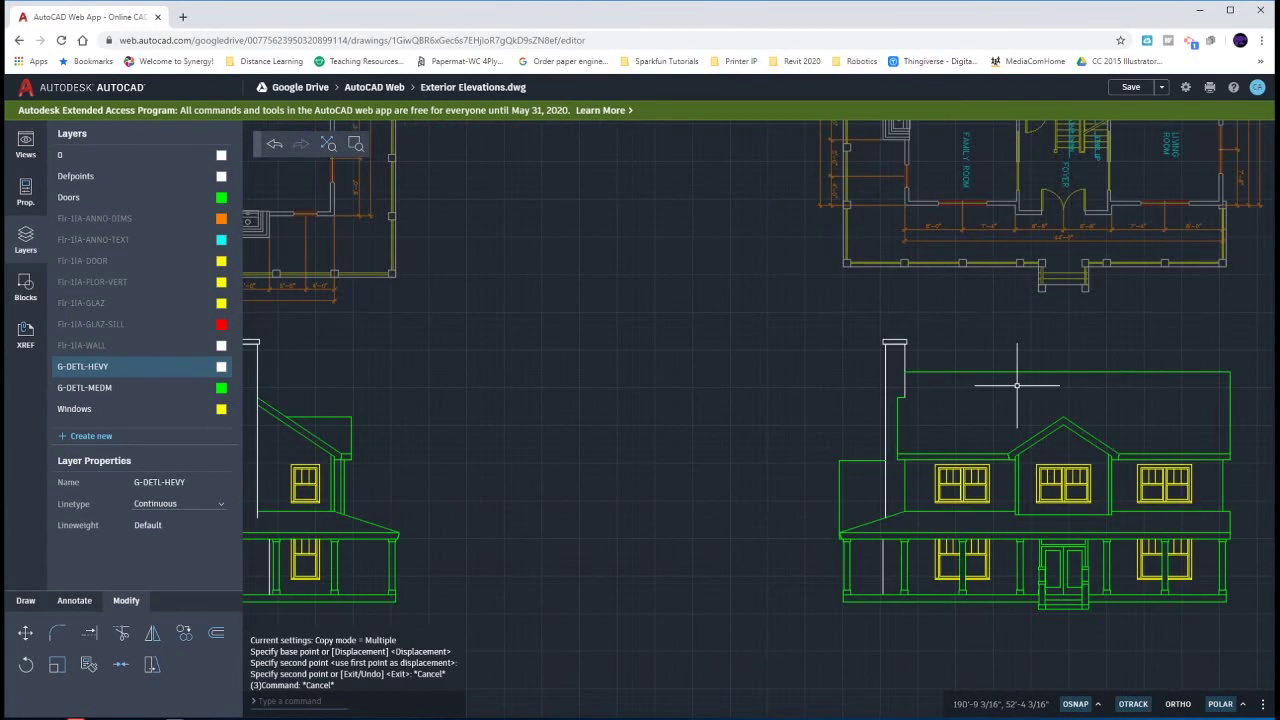
scroll(961, 388, "up", 4)
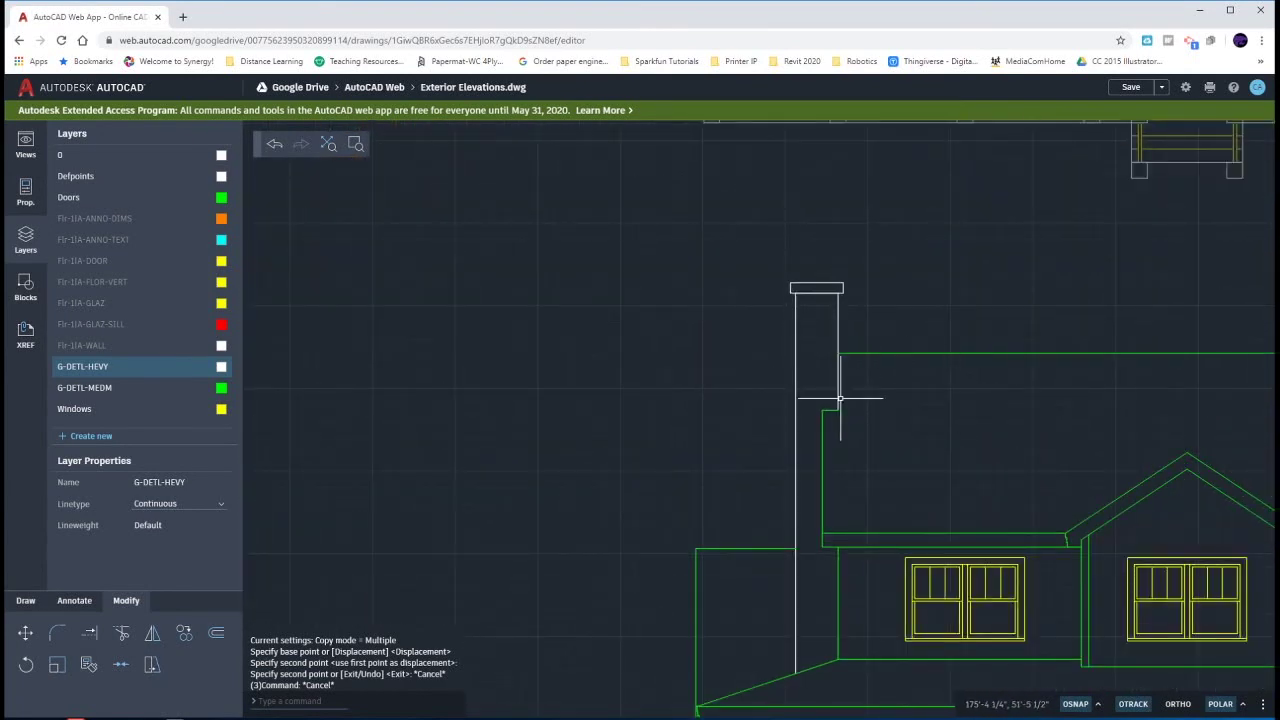
left_click(865, 324)
left_click(762, 257)
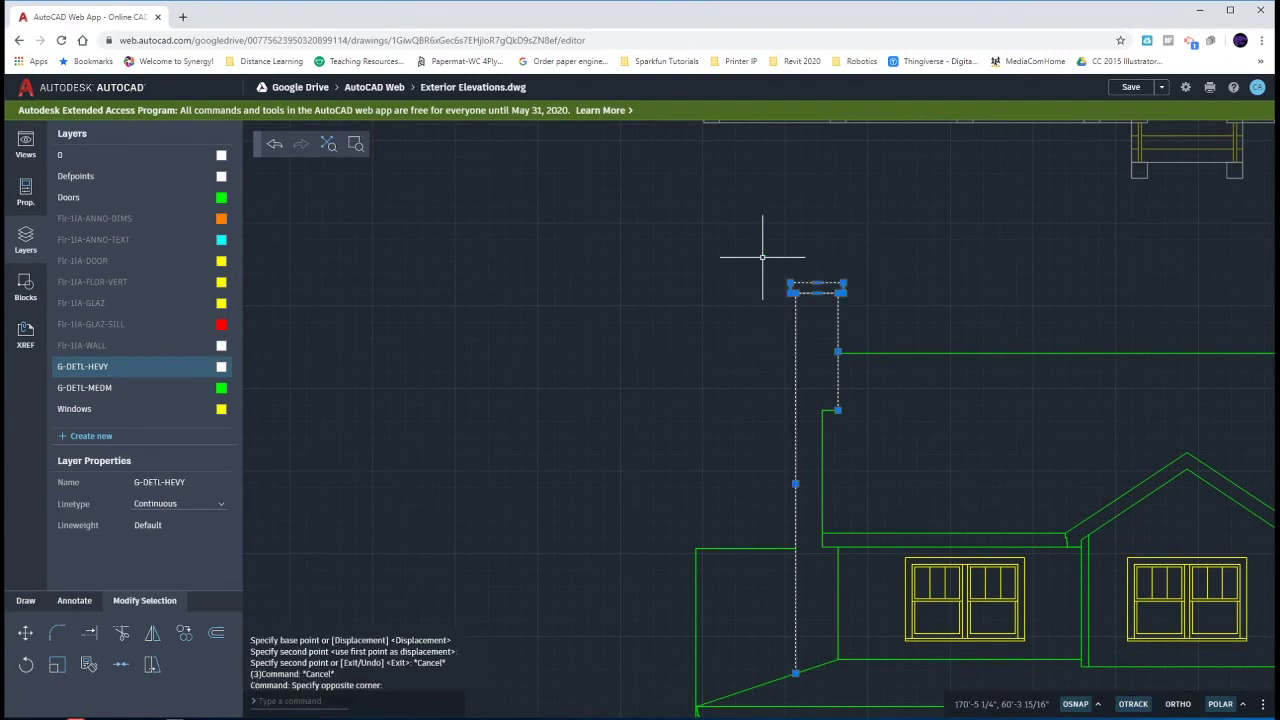
scroll(760, 275, "down", 2)
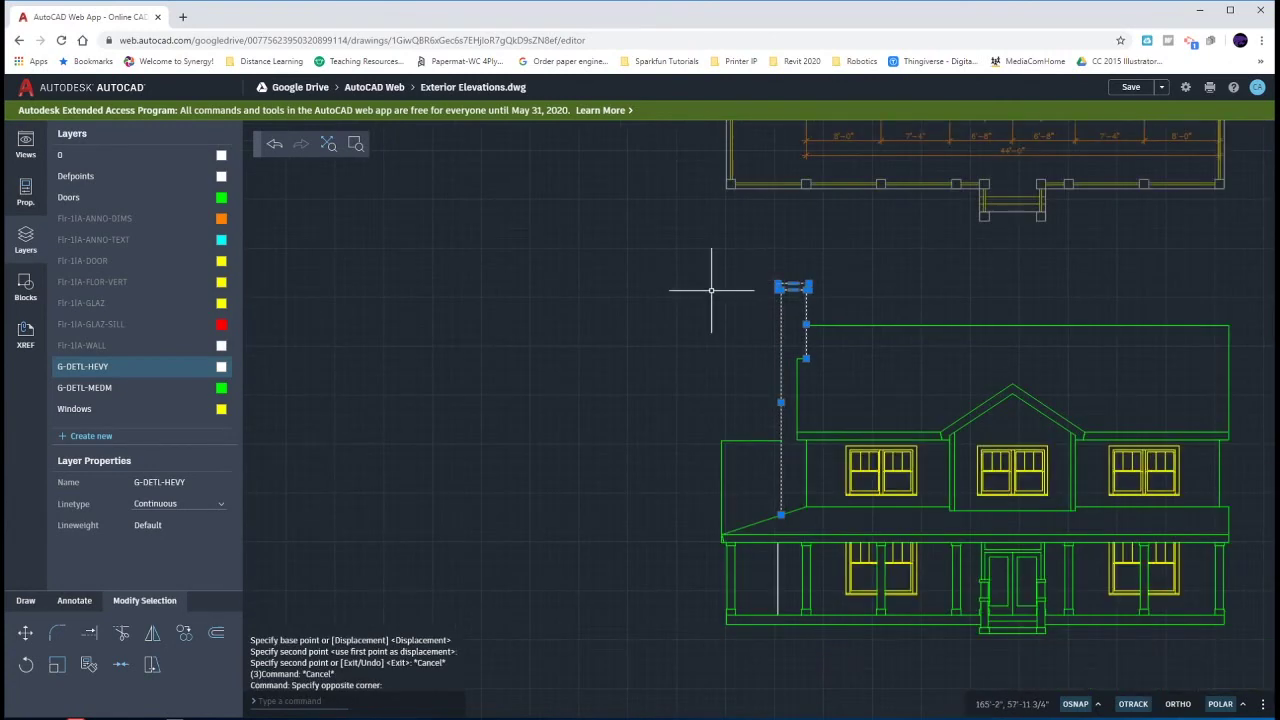
type("mi")
key("Return")
left_click(630, 269)
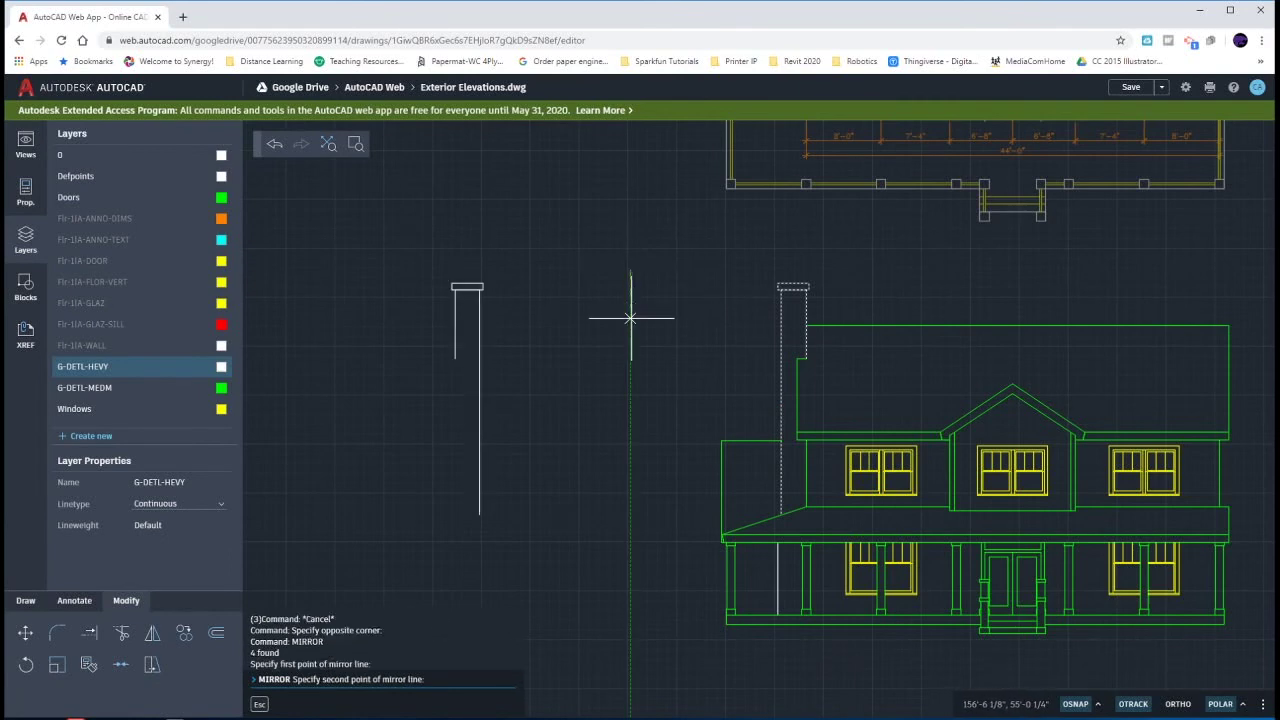
left_click(630, 432)
key("Escape")
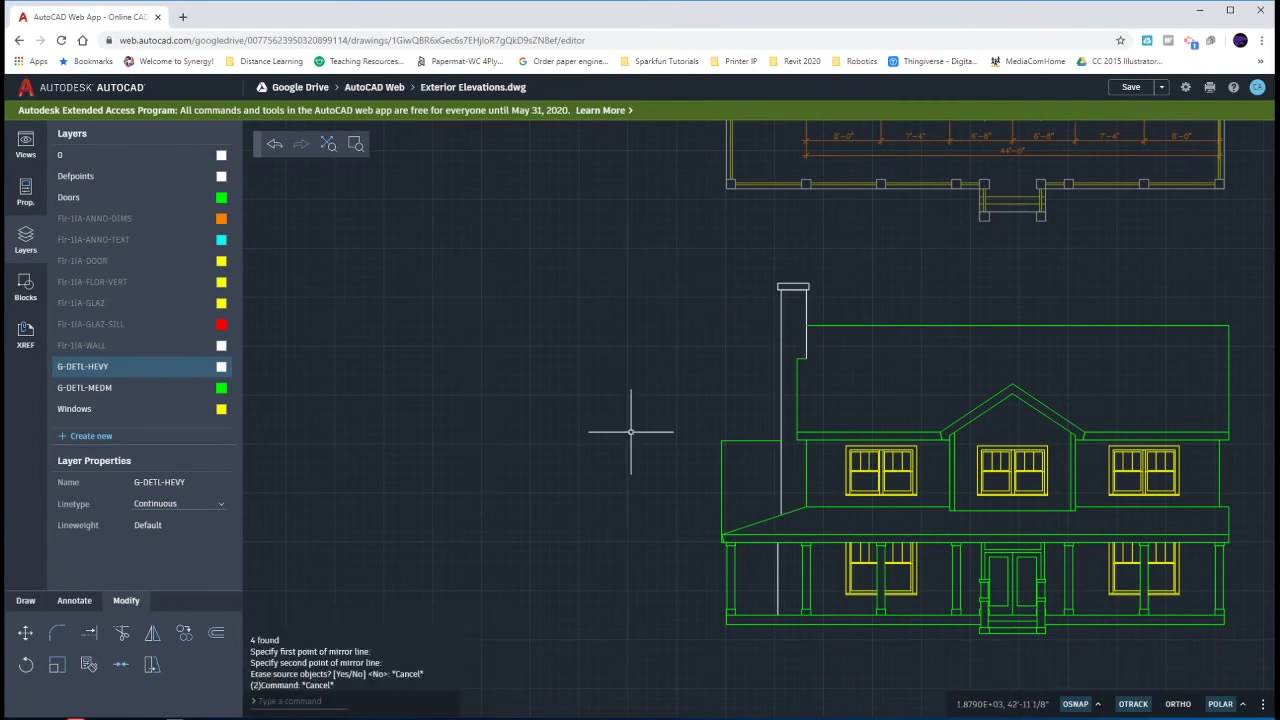
Step: Mirror the East elevation's chimney and cap across a vertical line in the space toward the South elevation, keeping the source objects
left_click(817, 311)
left_click(738, 263)
type("mi")
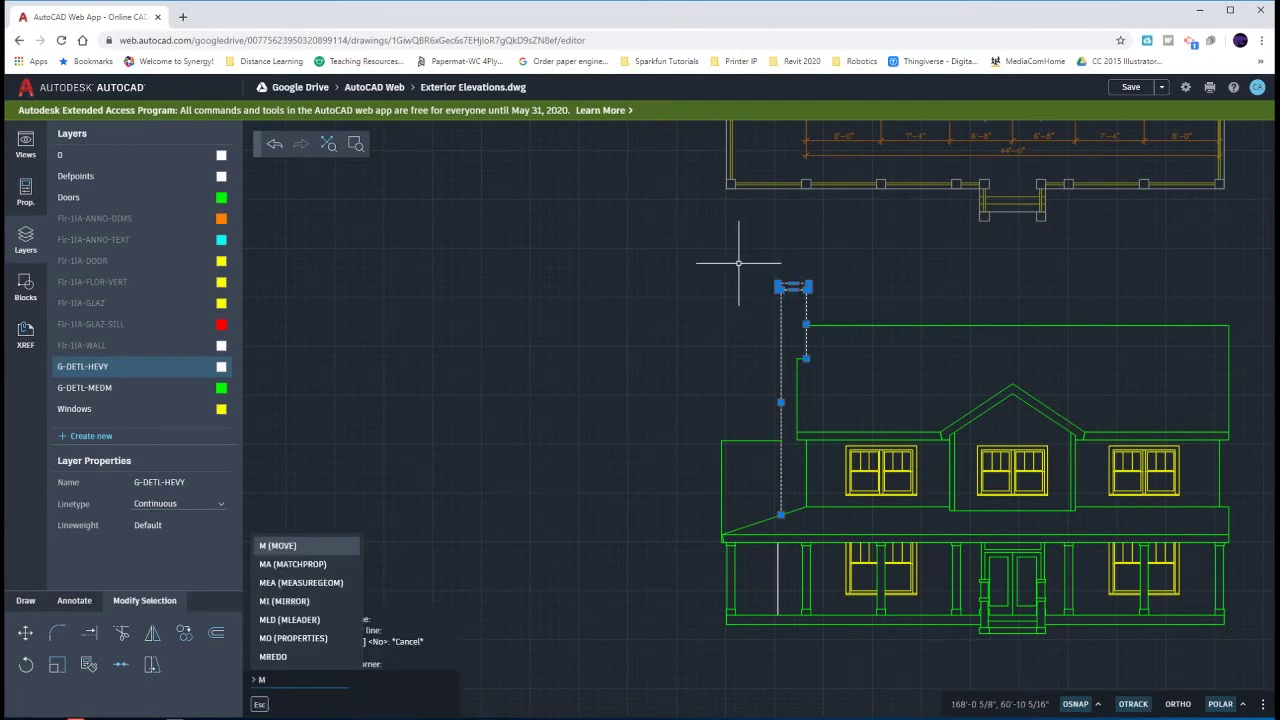
key("Return")
left_click(584, 265)
left_click(584, 396)
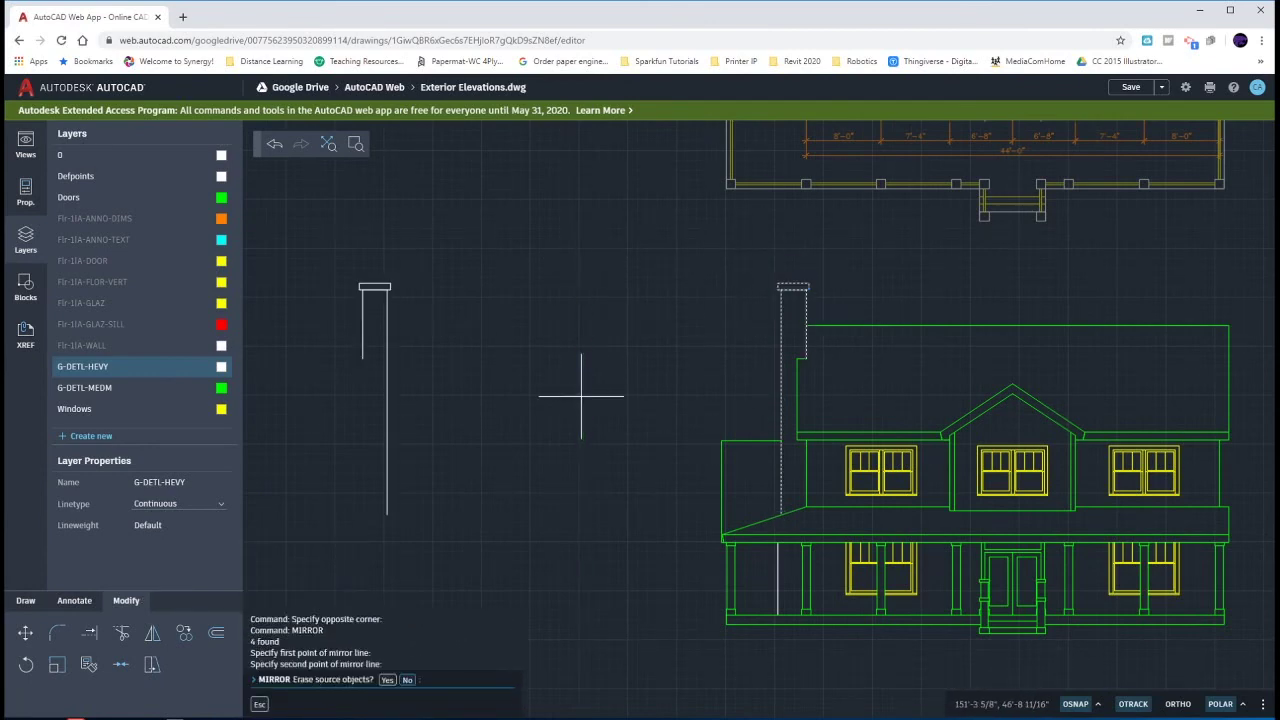
key("Return")
Step: Examine the left-most elevation's roof edge and the short tick at its eave against the mirrored chimney standing beside the South elevation
scroll(835, 348, "down", 3)
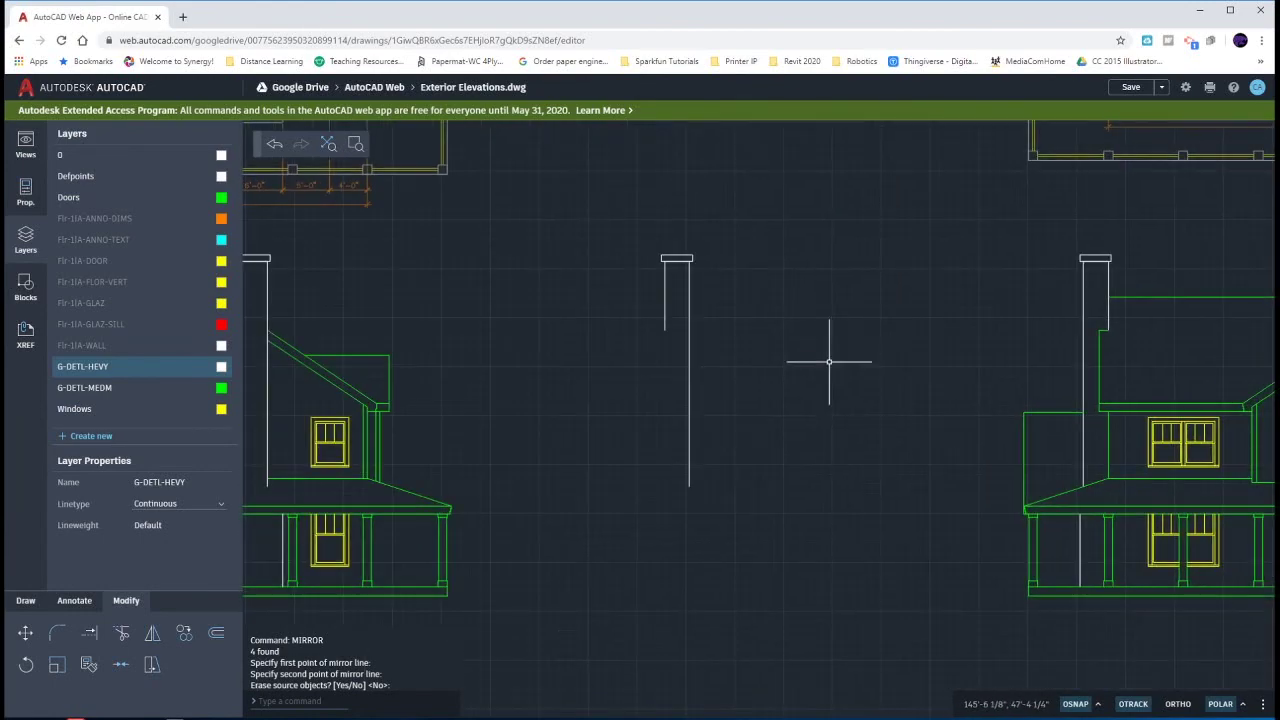
scroll(775, 365, "down", 4)
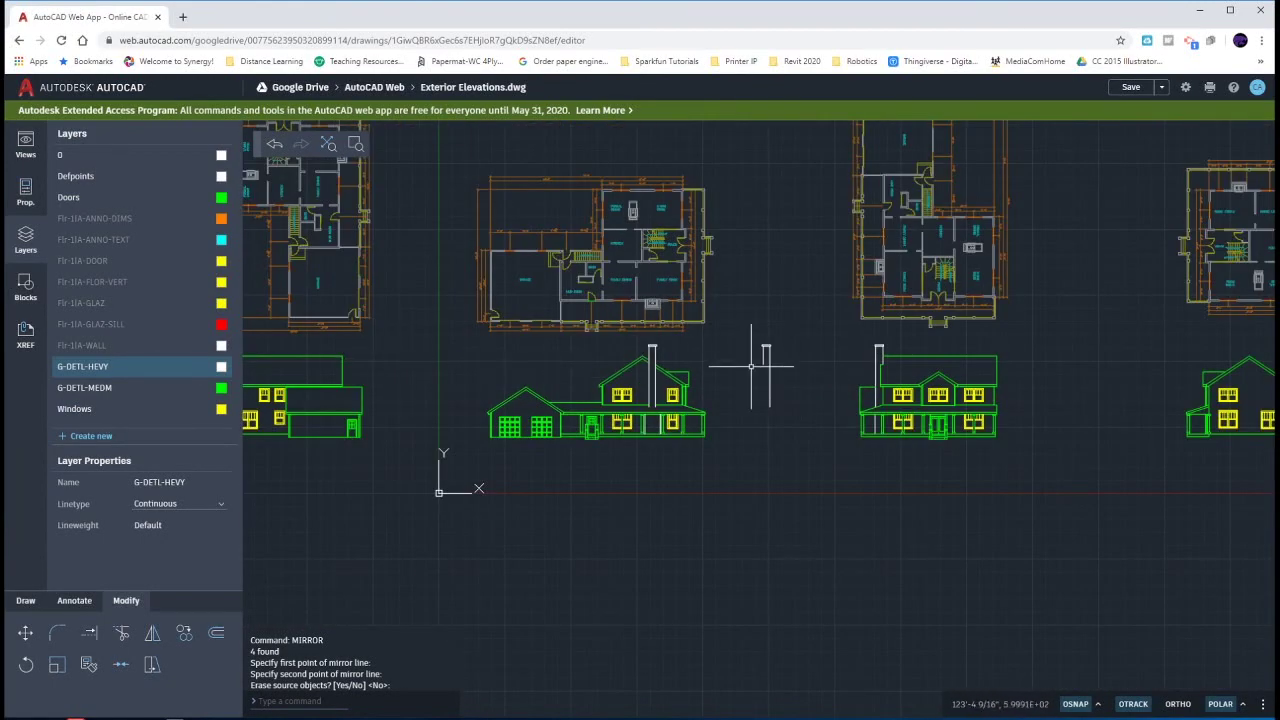
left_click(764, 352)
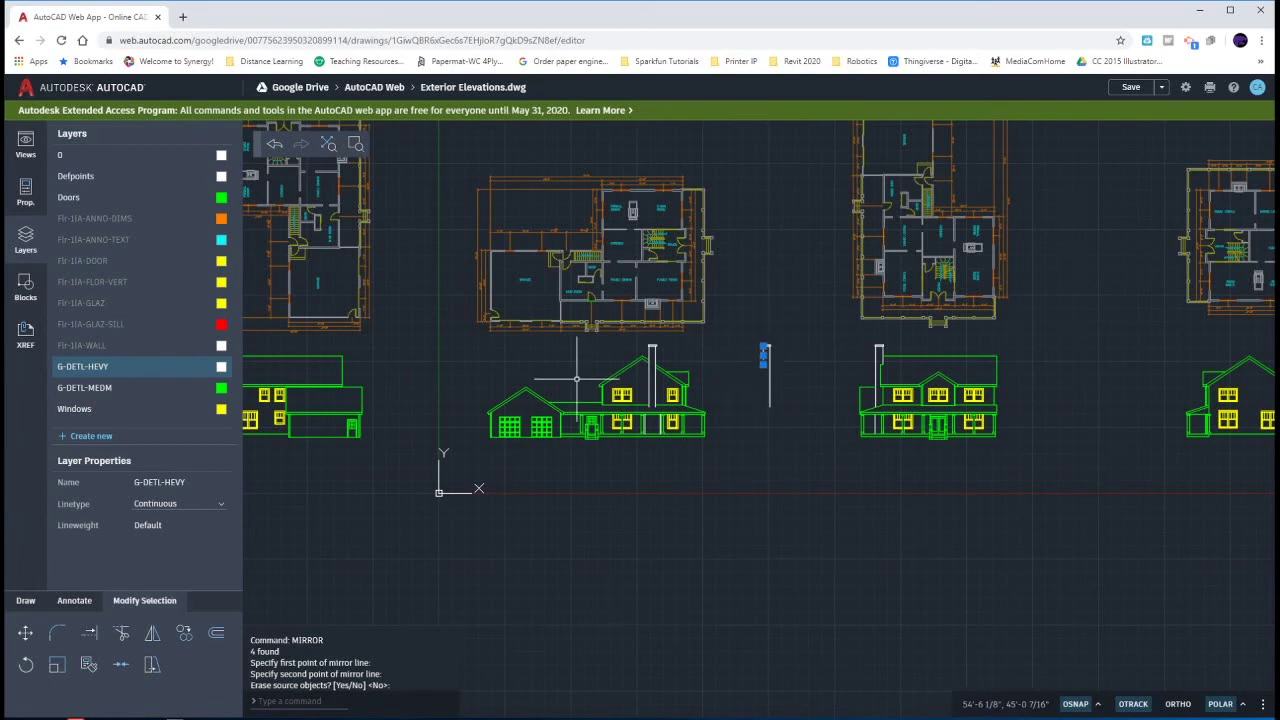
left_click(343, 365)
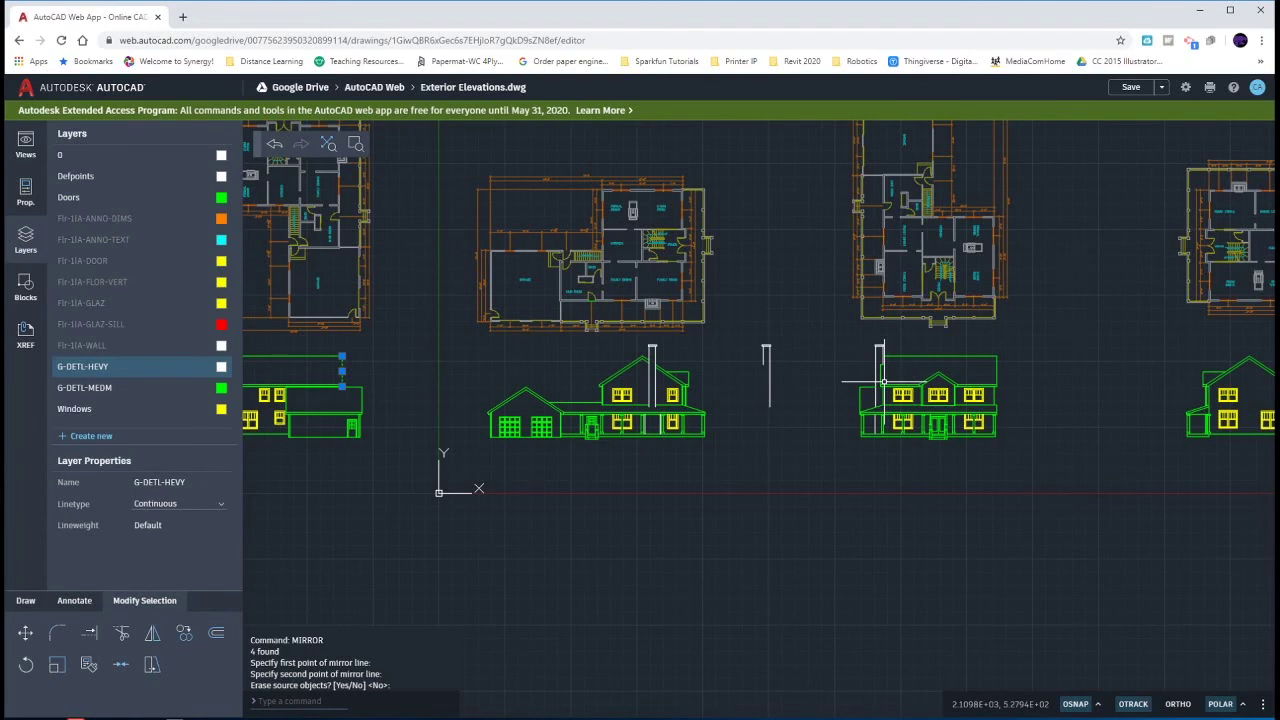
scroll(886, 383, "up", 4)
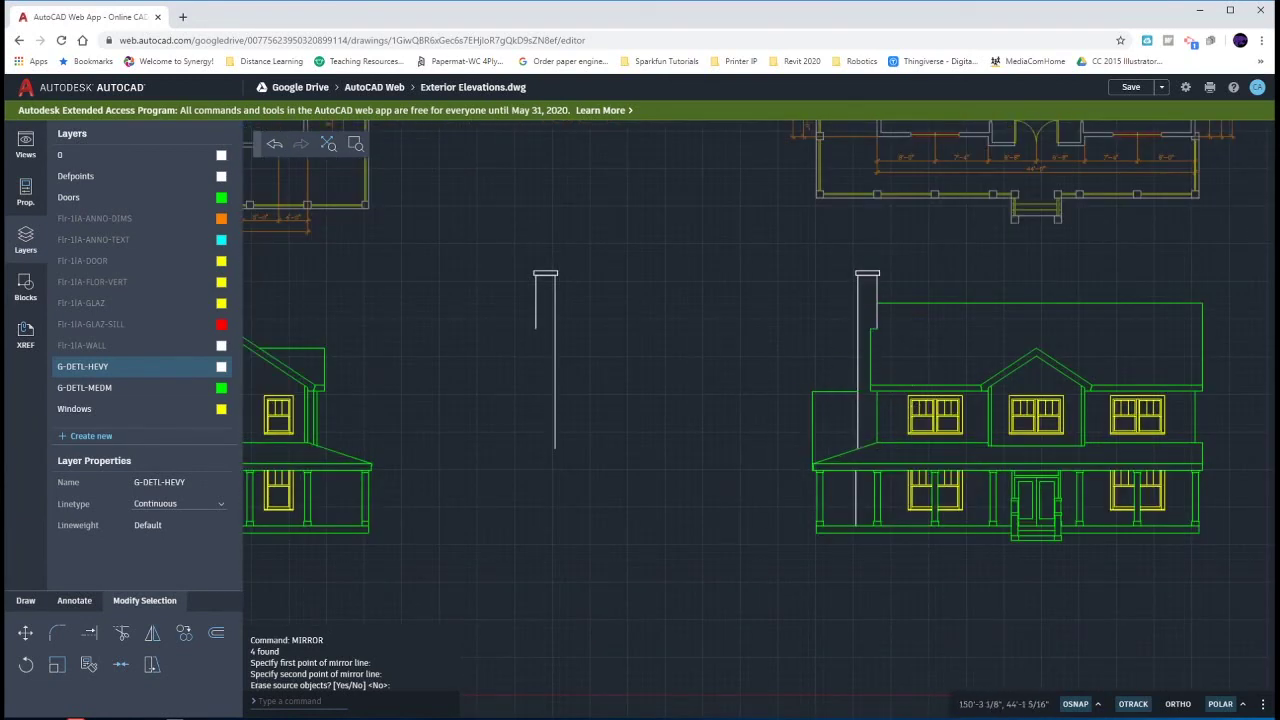
scroll(710, 380, "down", 3)
middle_click_drag(459, 397, 823, 373)
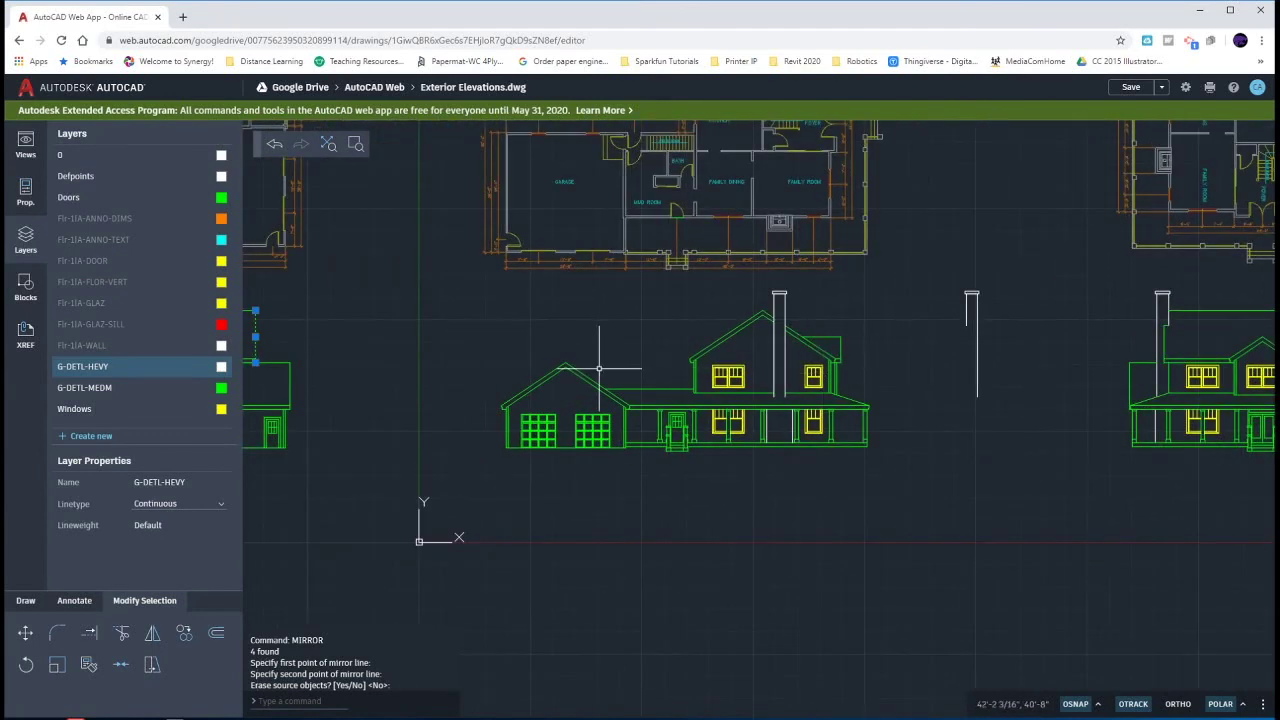
middle_click_drag(599, 368, 672, 362)
key("Escape")
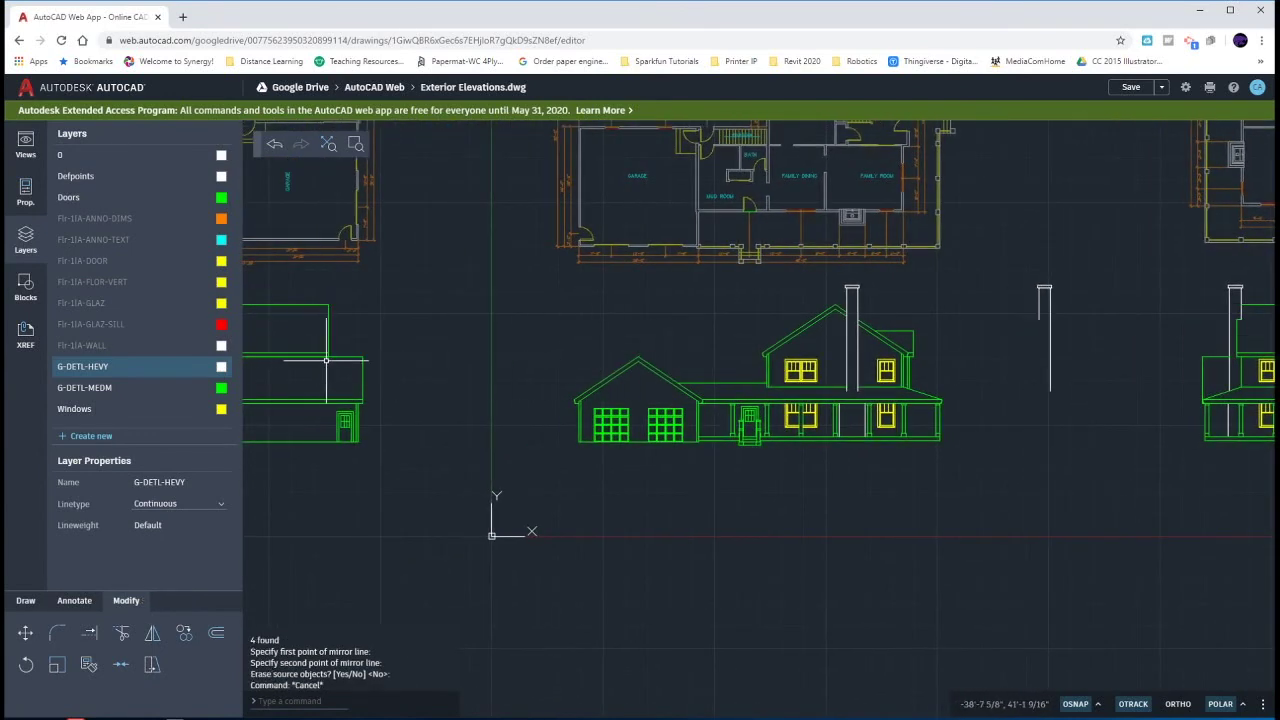
scroll(324, 360, "up", 6)
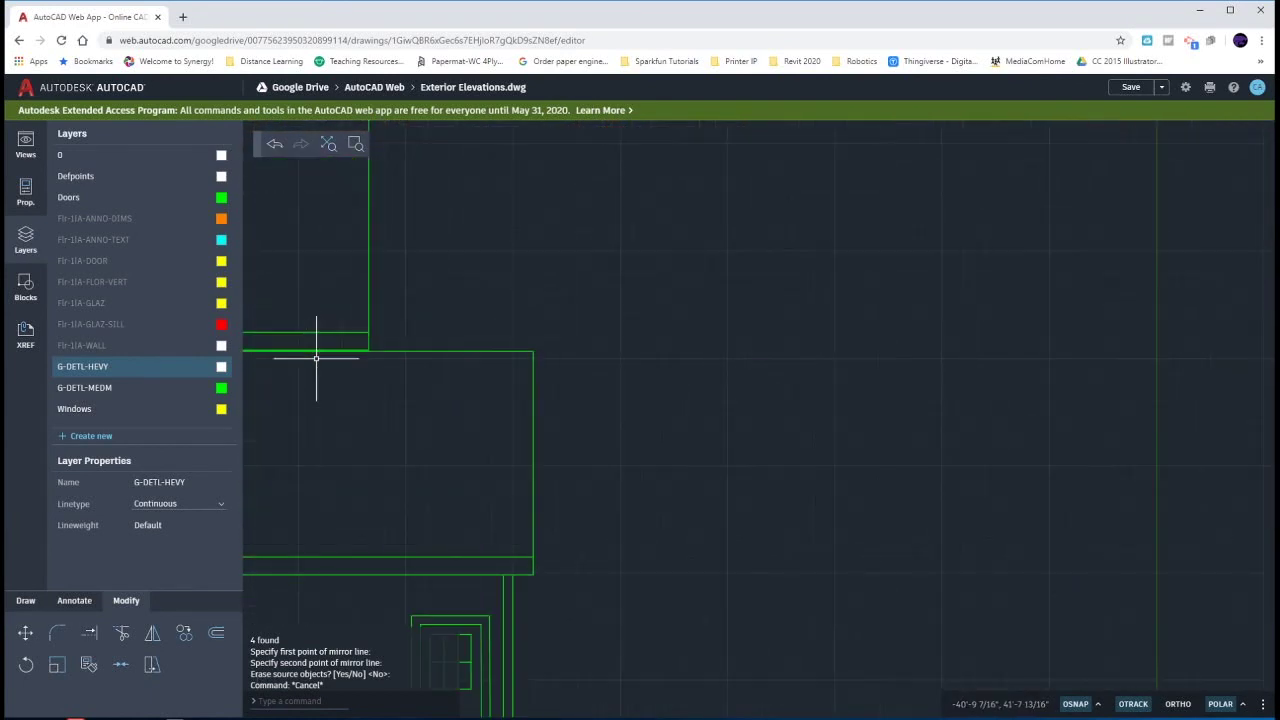
scroll(334, 357, "down", 5)
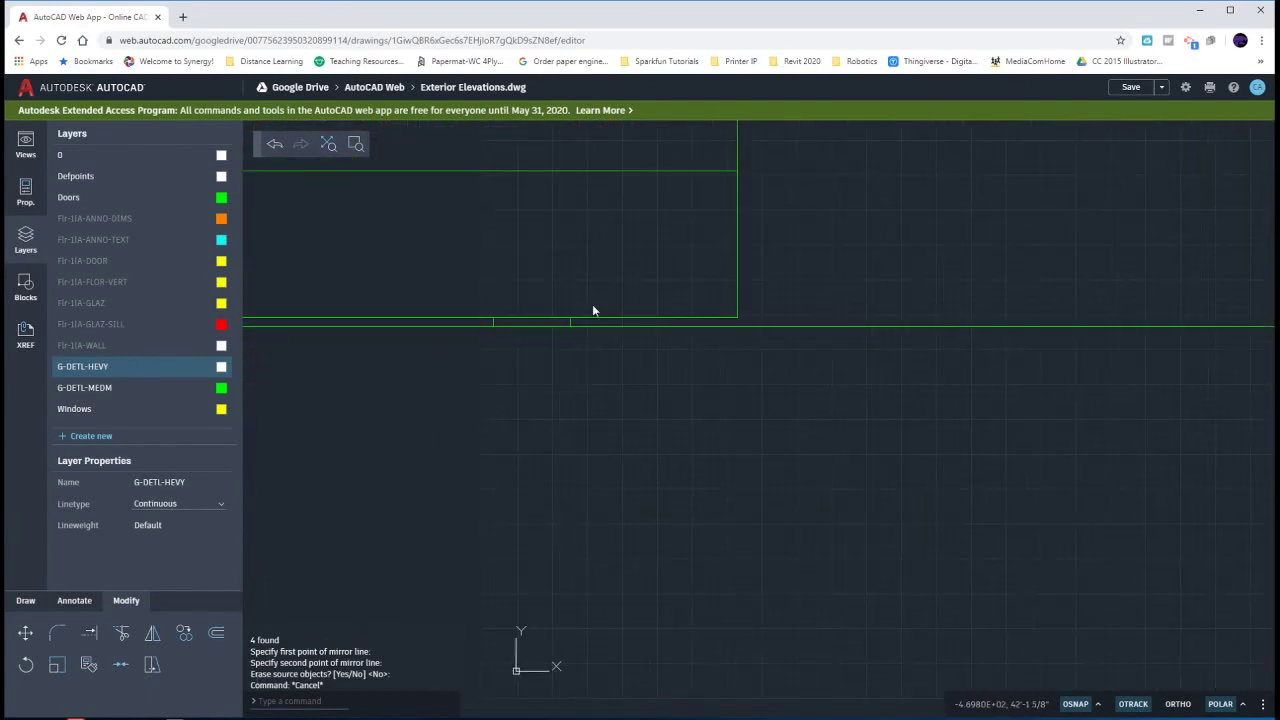
key("ctrl")
key("ctrl")
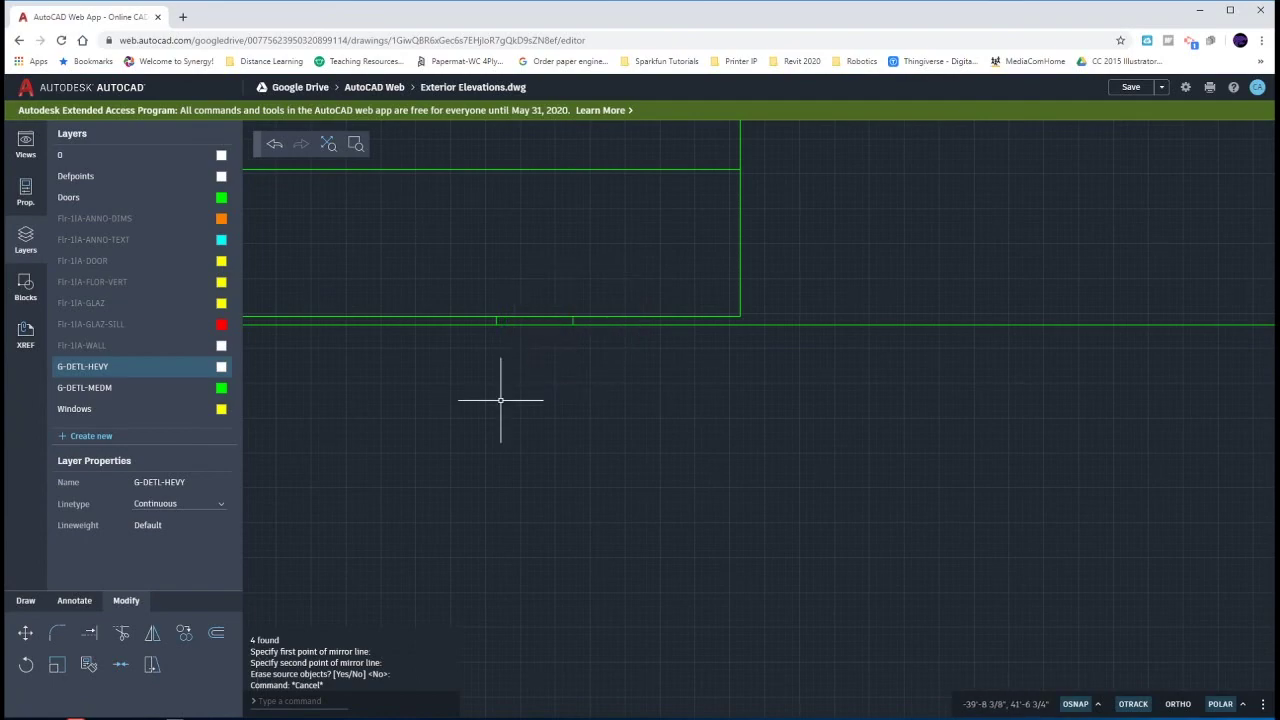
scroll(501, 400, "down", 4)
scroll(501, 398, "down", 5)
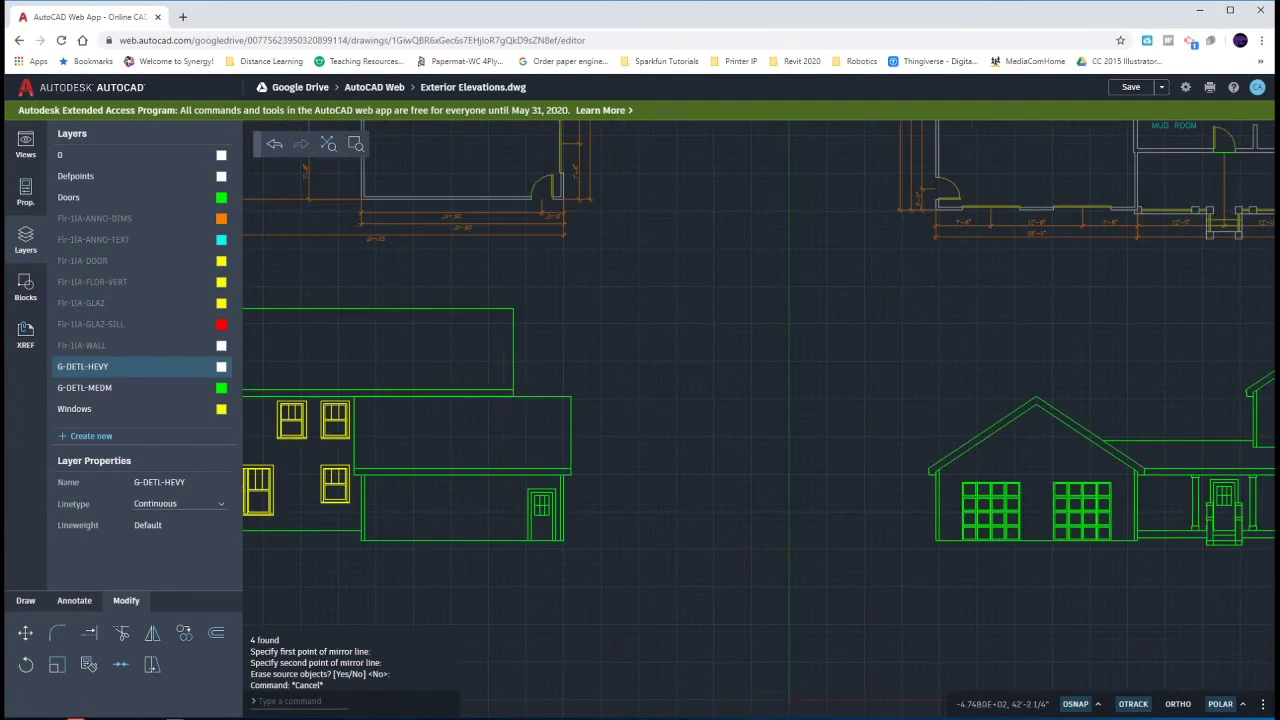
scroll(502, 398, "down", 4)
Step: Move the mirrored chimney and cap from the lower end of its short side line onto the left-most elevation, snapping perpendicular to the short eave tick
left_click(1192, 326)
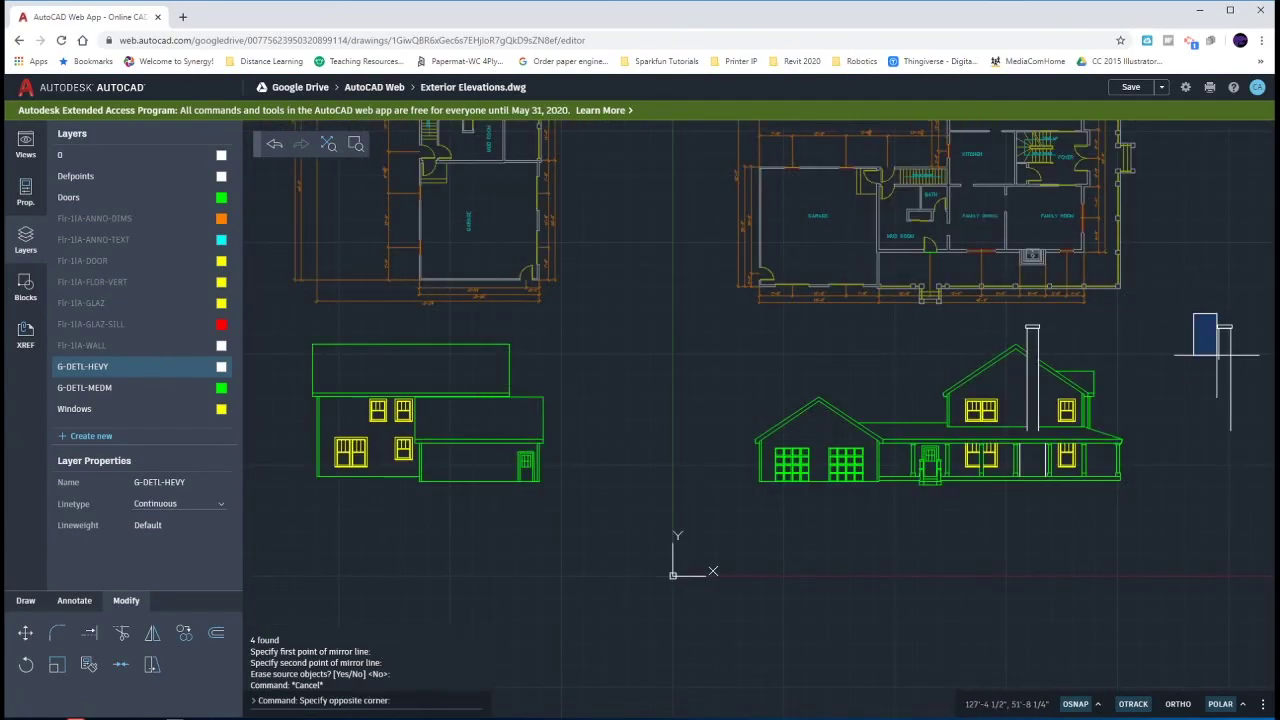
left_click(1246, 445)
type("m")
key("Return")
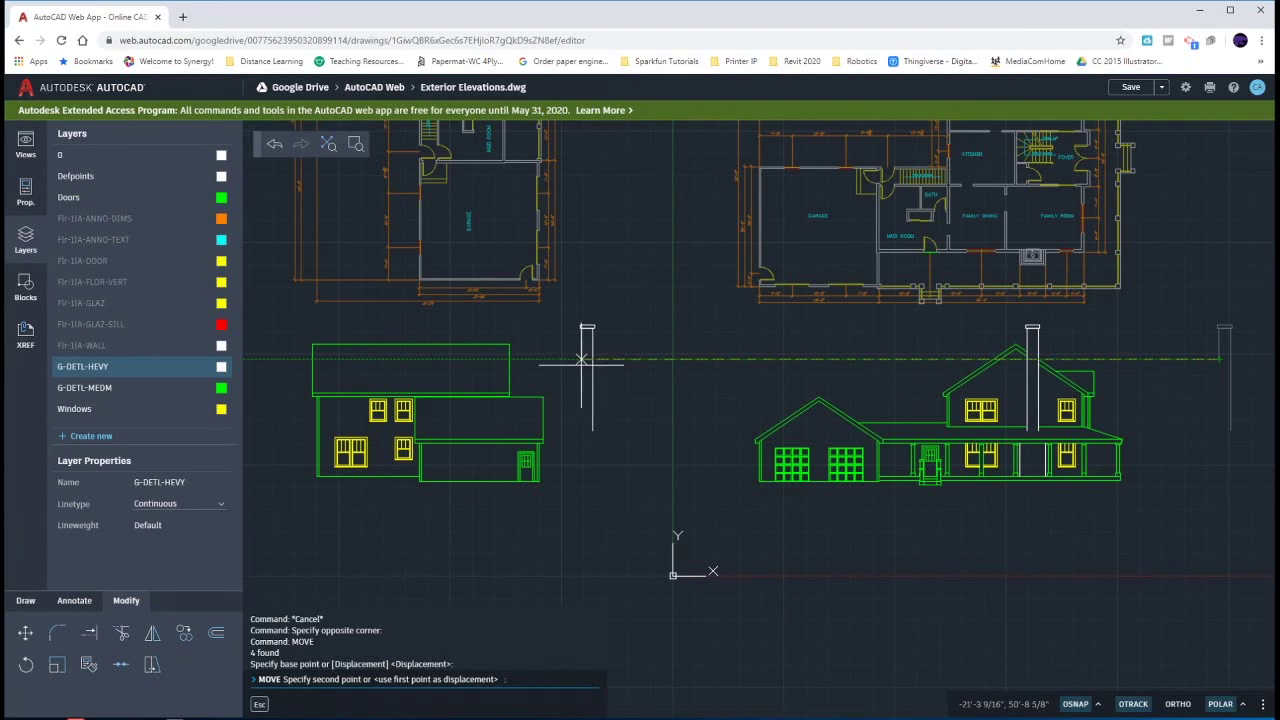
scroll(520, 420, "up", 5)
scroll(468, 389, "up", 5)
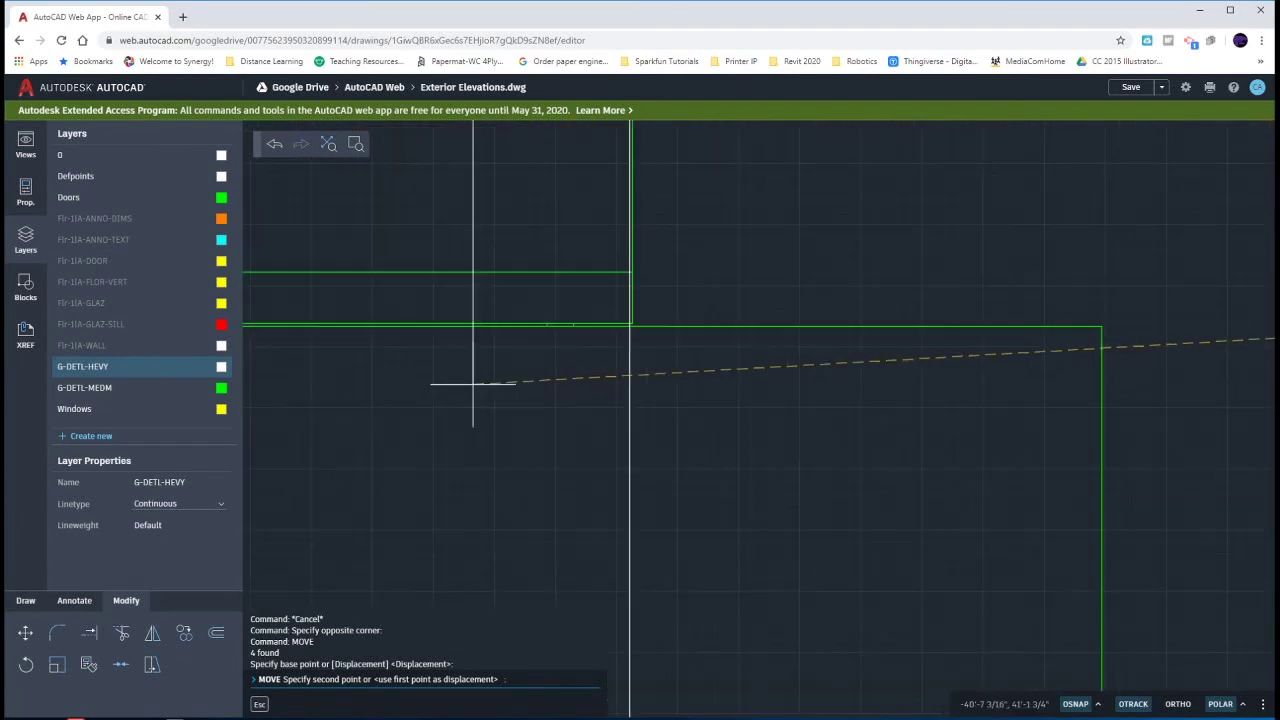
scroll(611, 337, "up", 4)
scroll(504, 306, "up", 3)
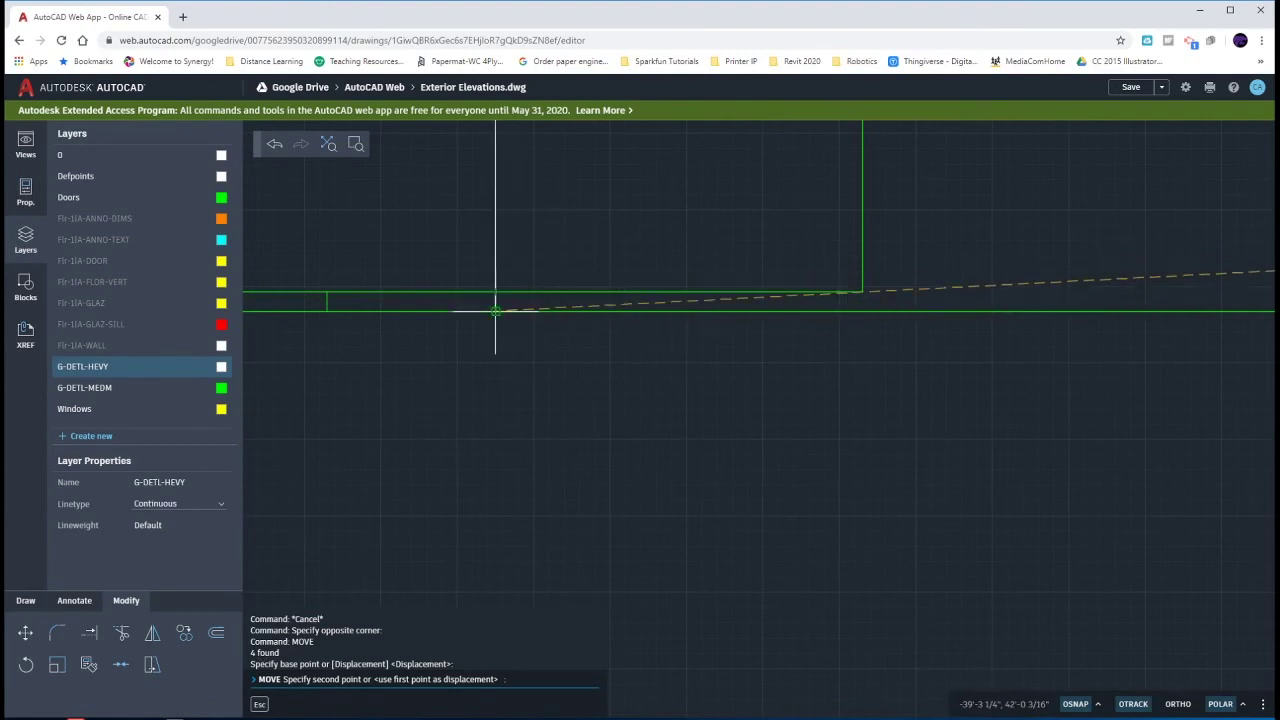
right_click(586, 343)
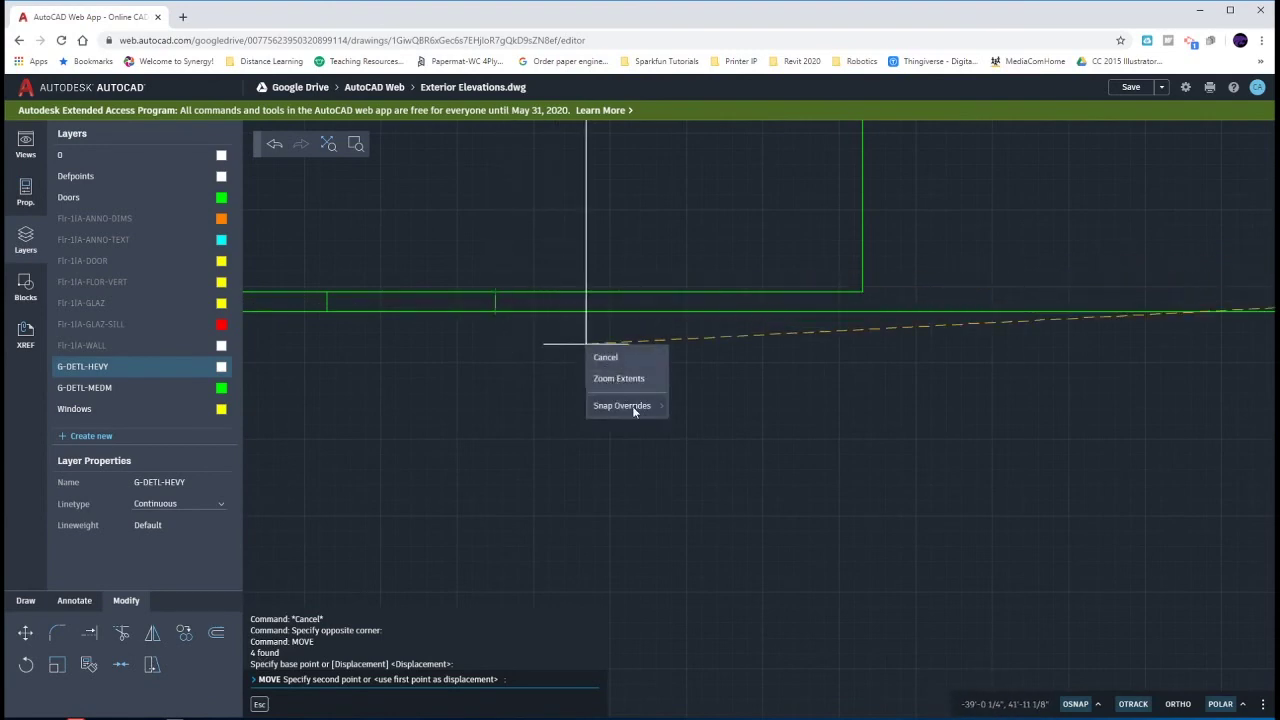
mouse_move(633, 409)
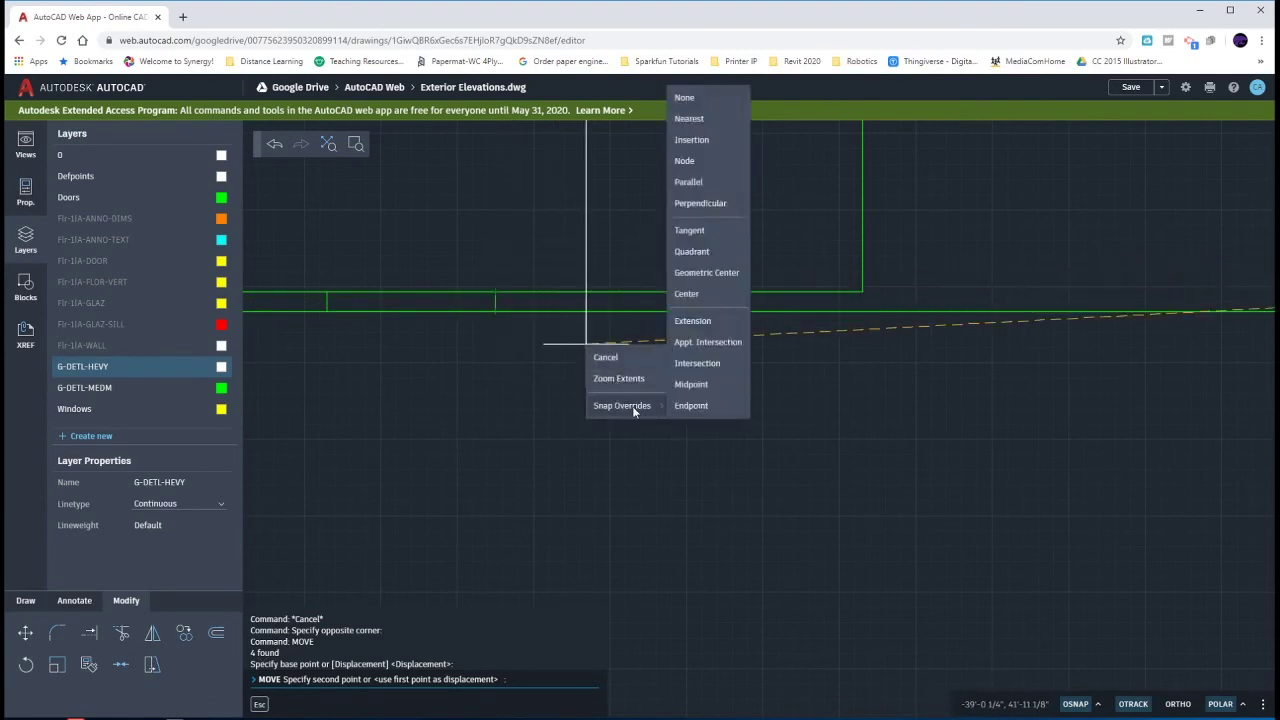
left_click(700, 203)
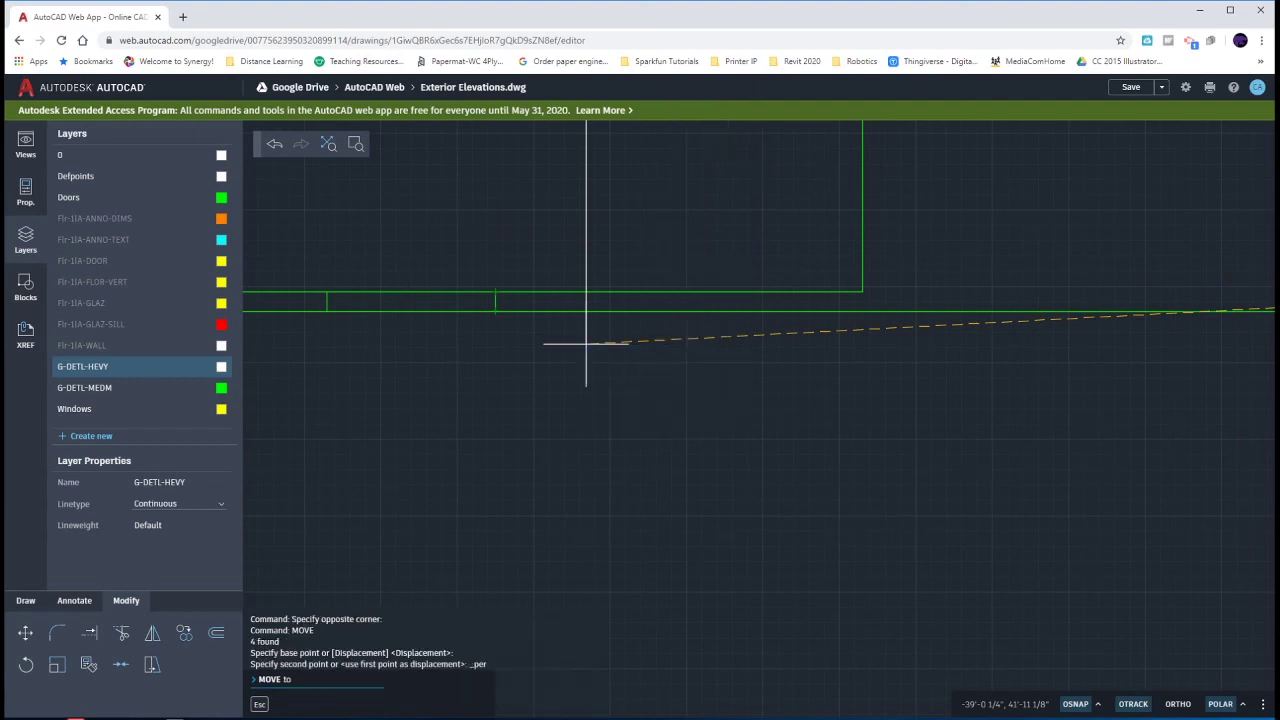
left_click(495, 300)
scroll(563, 391, "up", 4)
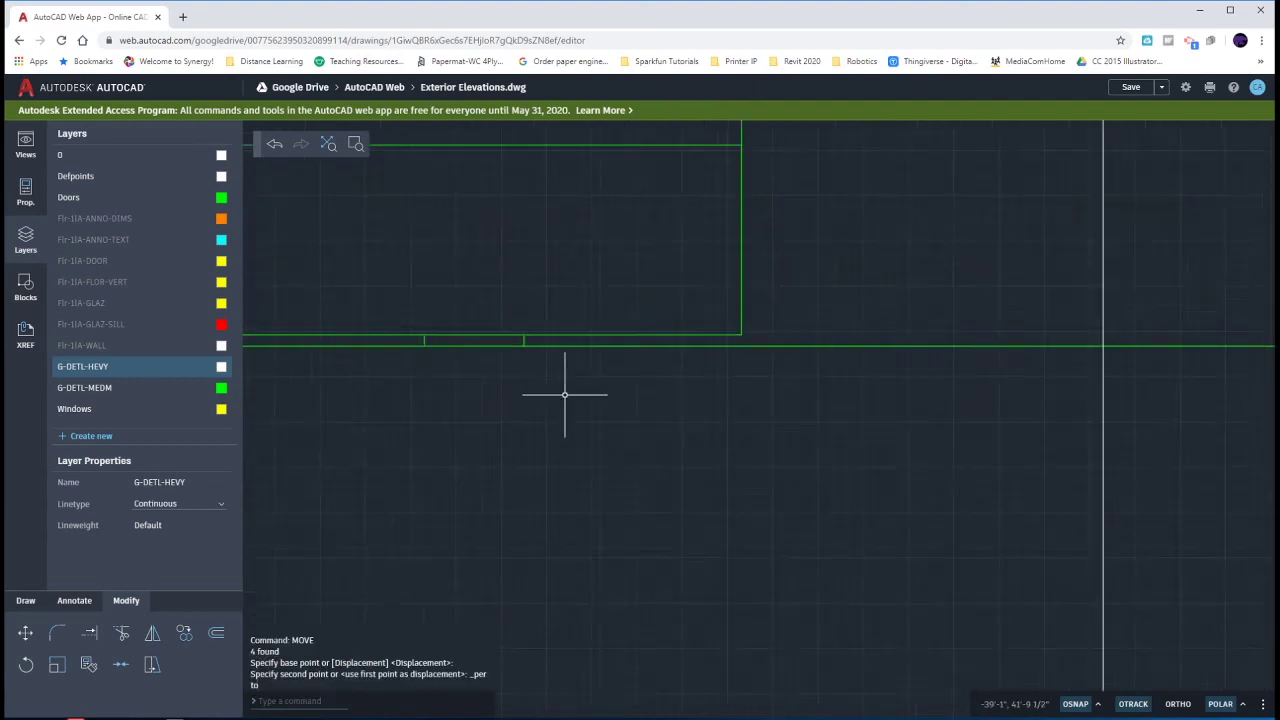
scroll(564, 394, "down", 2)
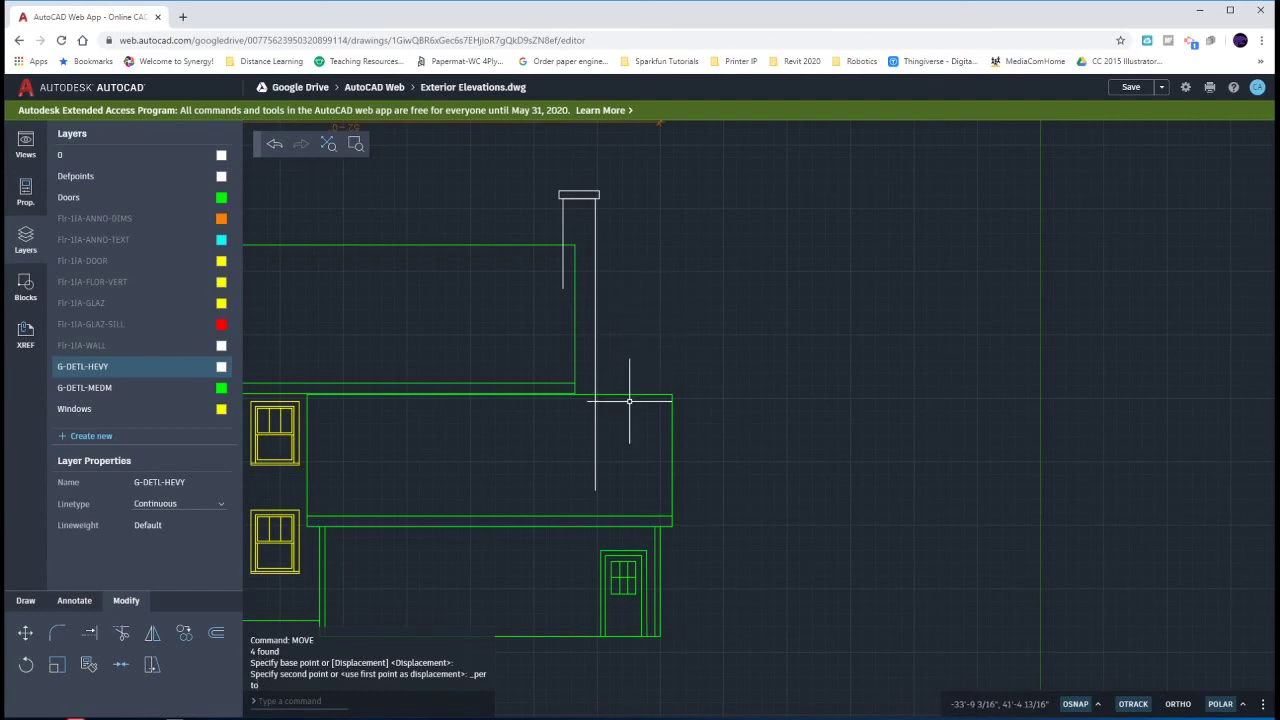
Step: Trim the moved chimney's long side line below the lower roof's top edge and its short side line below the upper ridge line
type("tr")
key("Return")
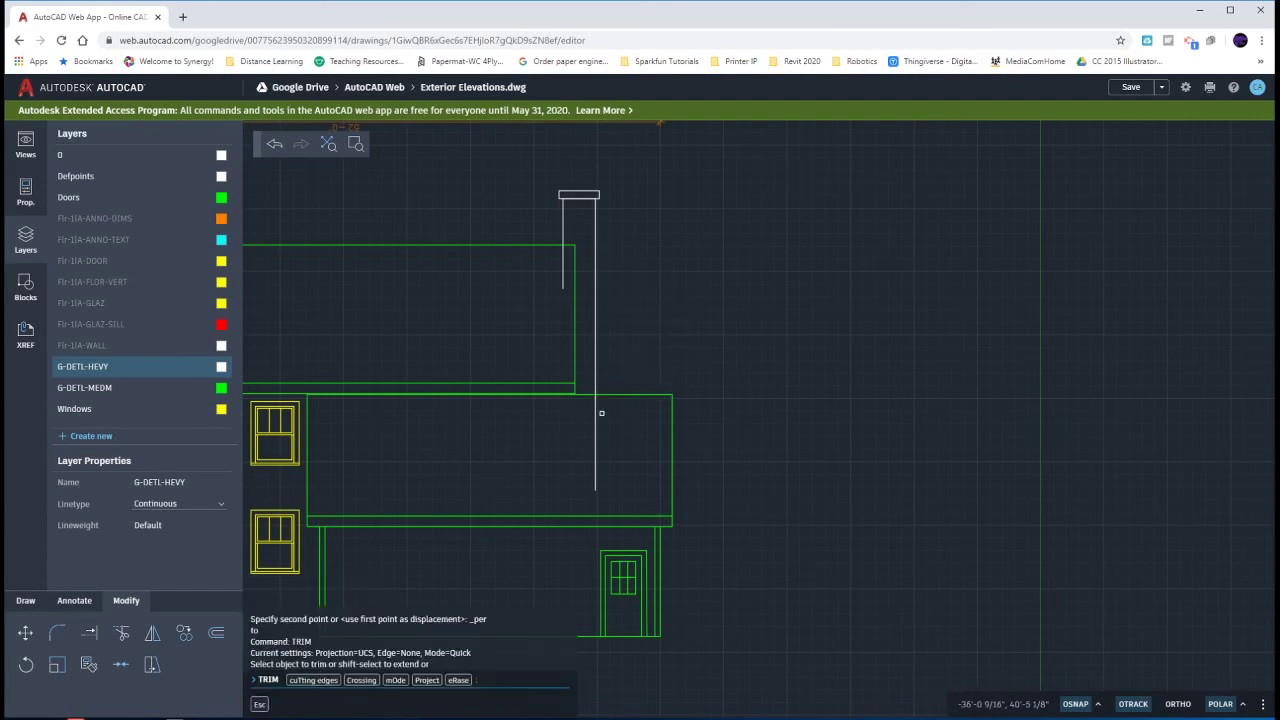
left_click(596, 414)
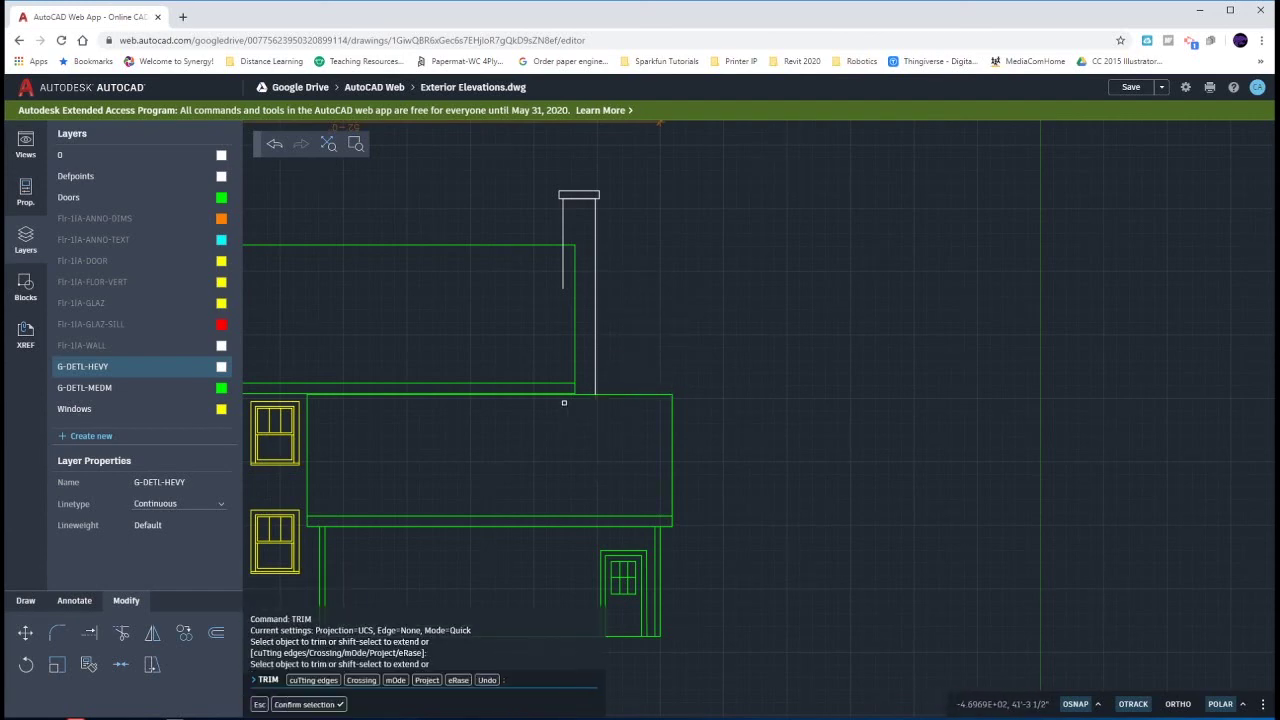
left_click(563, 271)
key("Escape")
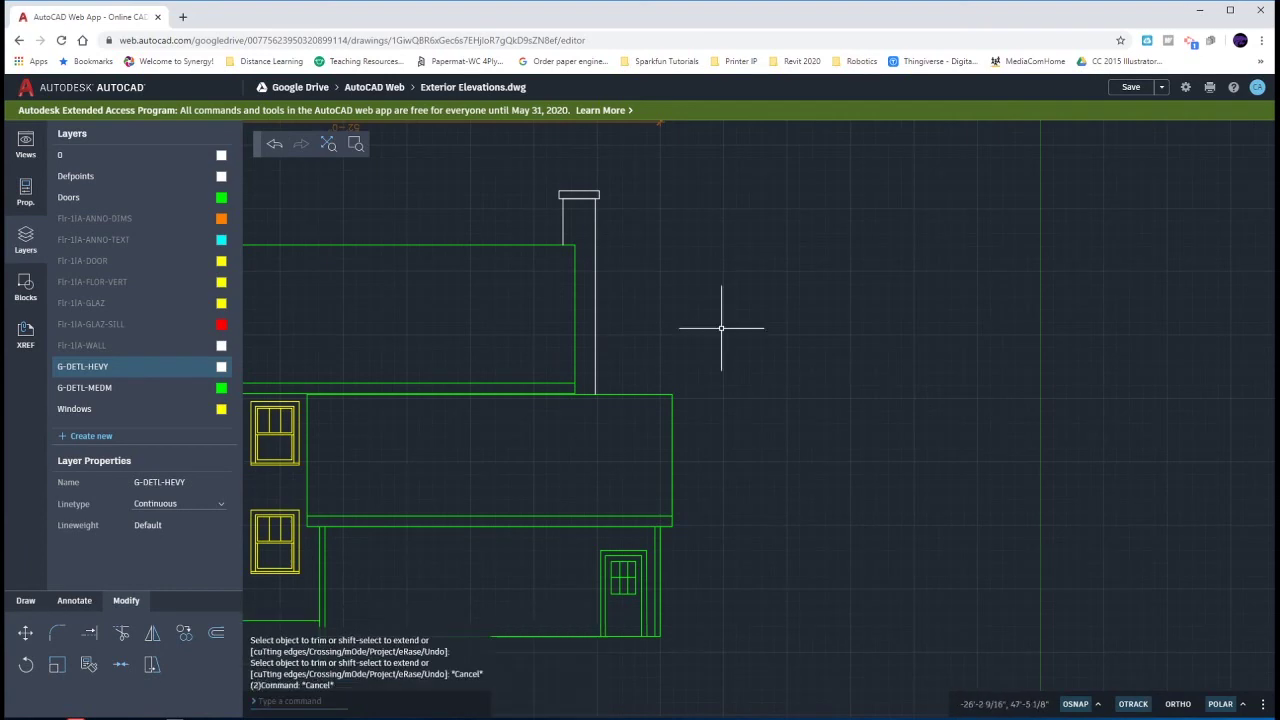
Step: Draw a vertical line from the eave tick up to the ridge line in line with the chimney's side, and erase it
type("l")
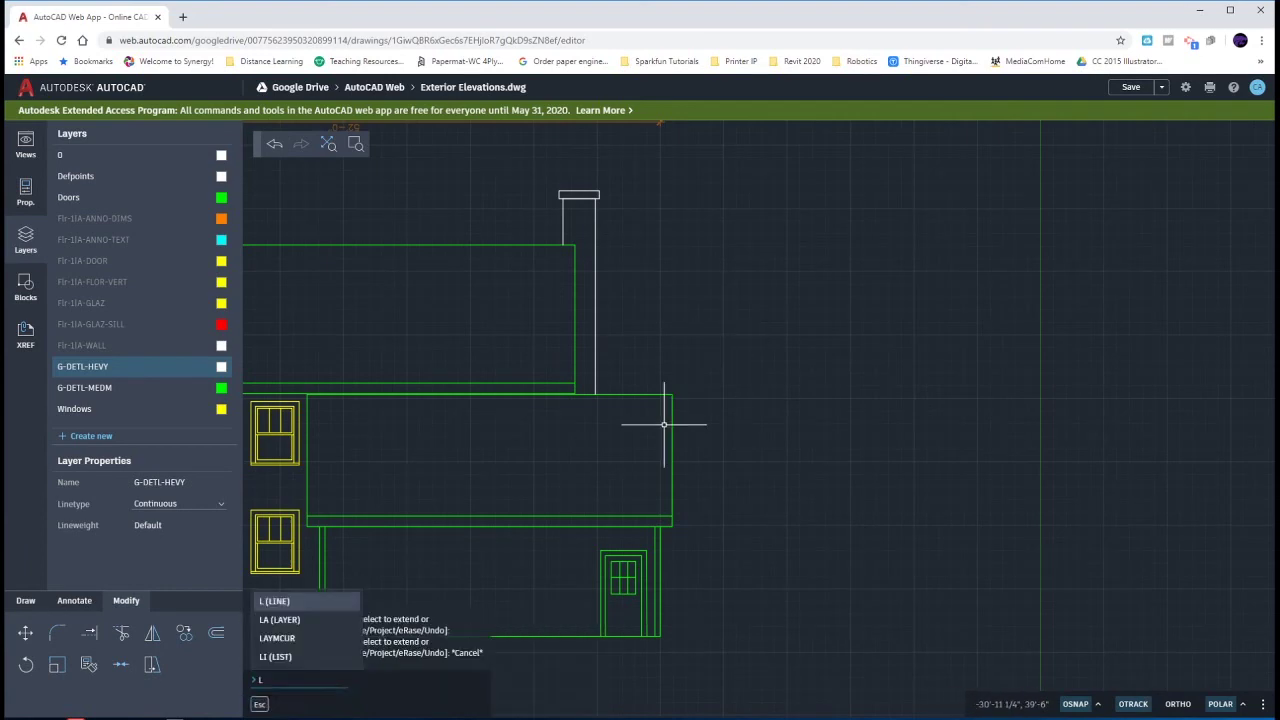
key("Return")
scroll(563, 398, "up", 5)
scroll(545, 386, "up", 3)
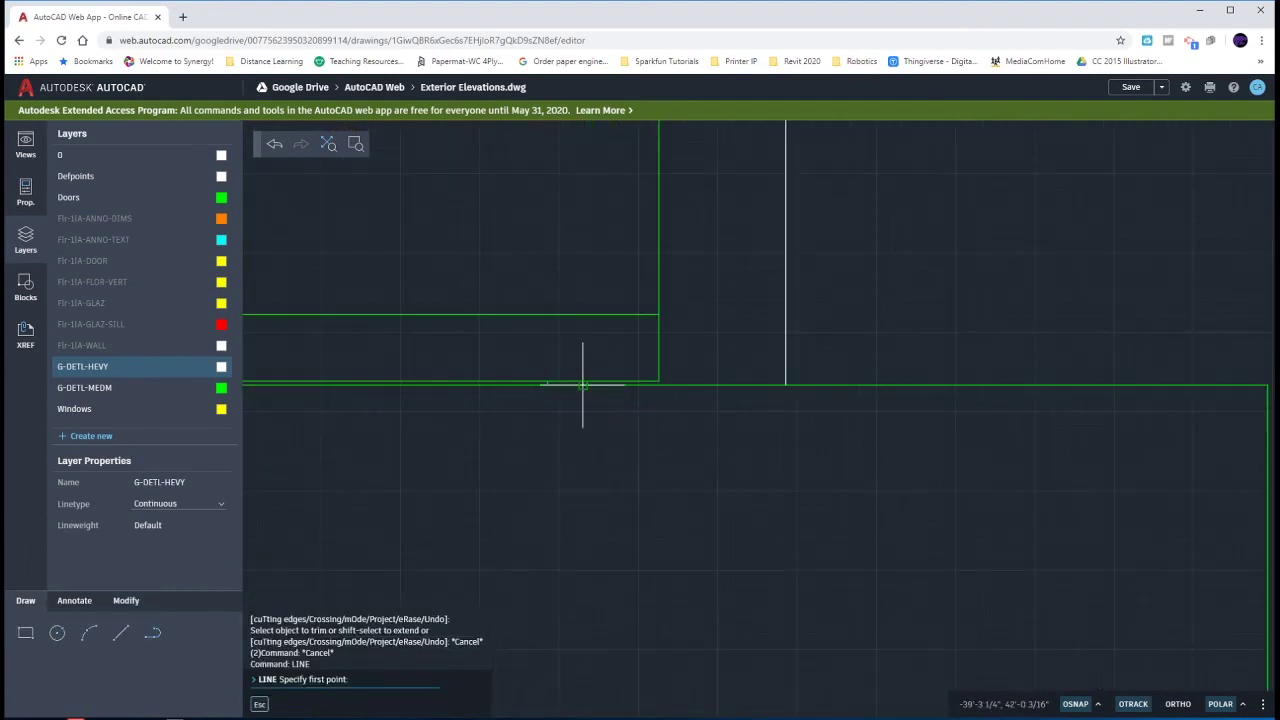
left_click(582, 381)
scroll(589, 357, "down", 5)
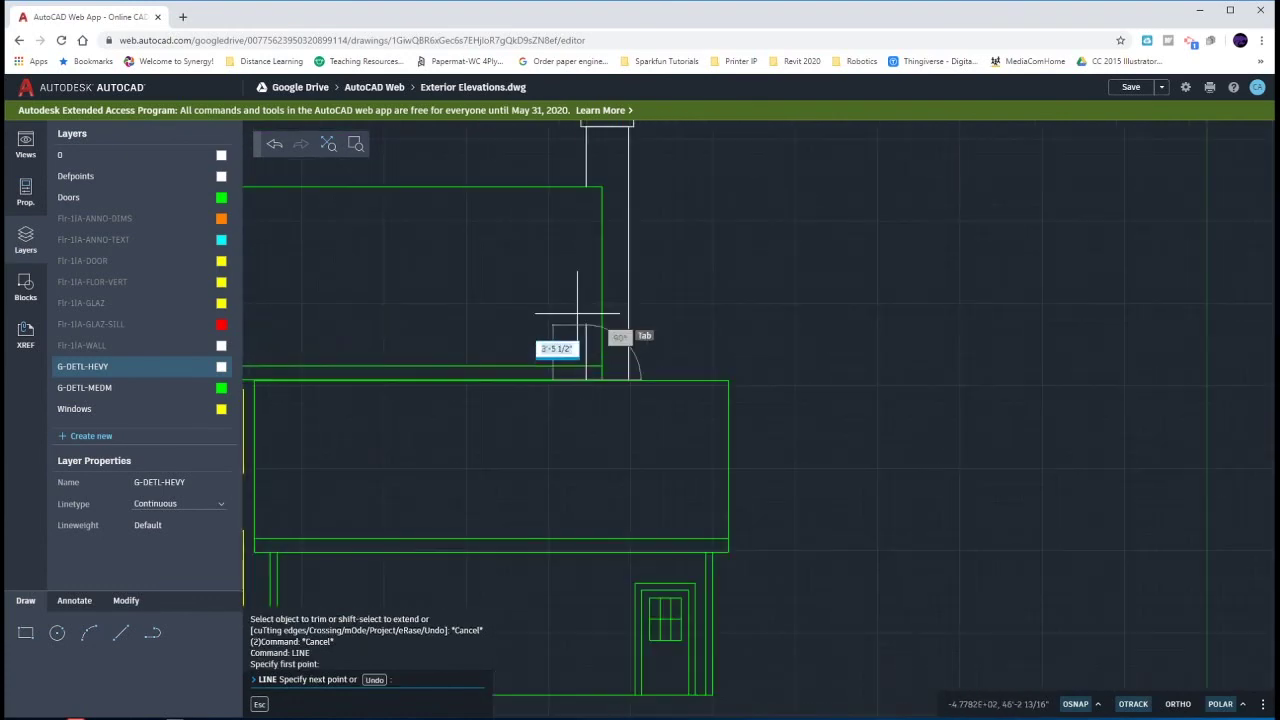
left_click(588, 187)
key("Escape")
key("Escape")
key("Escape")
key("Escape")
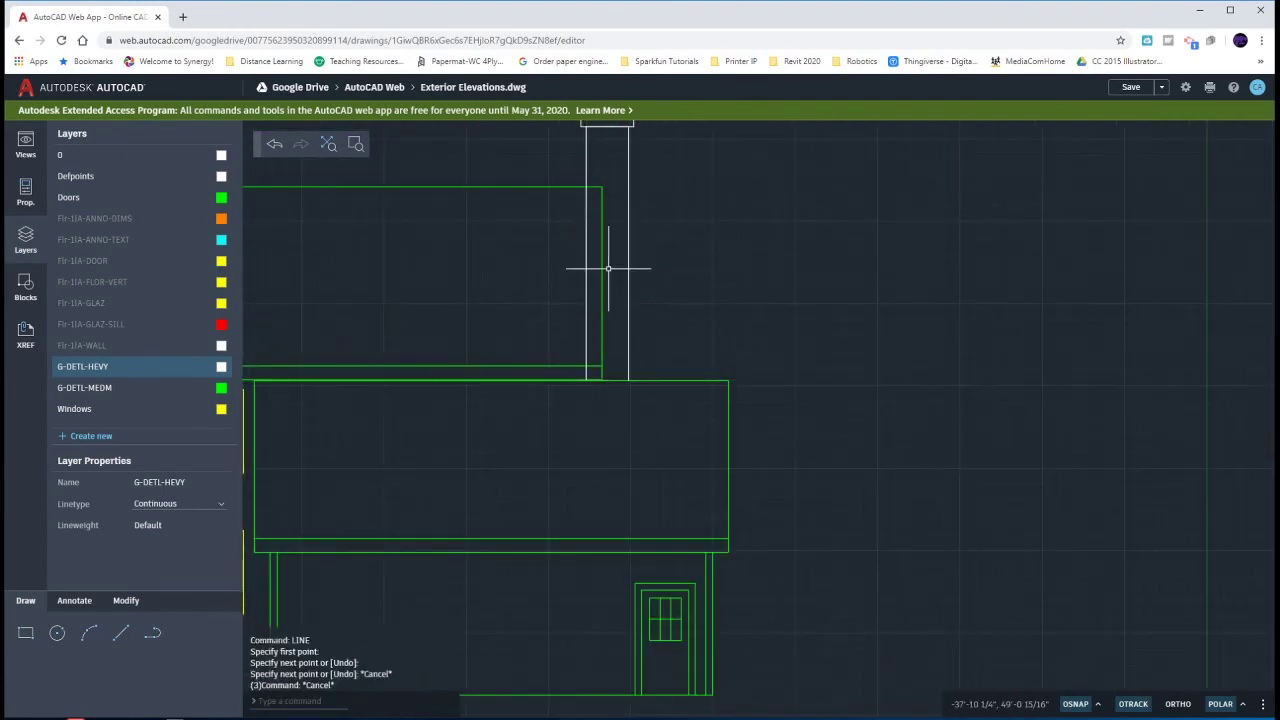
left_click(585, 296)
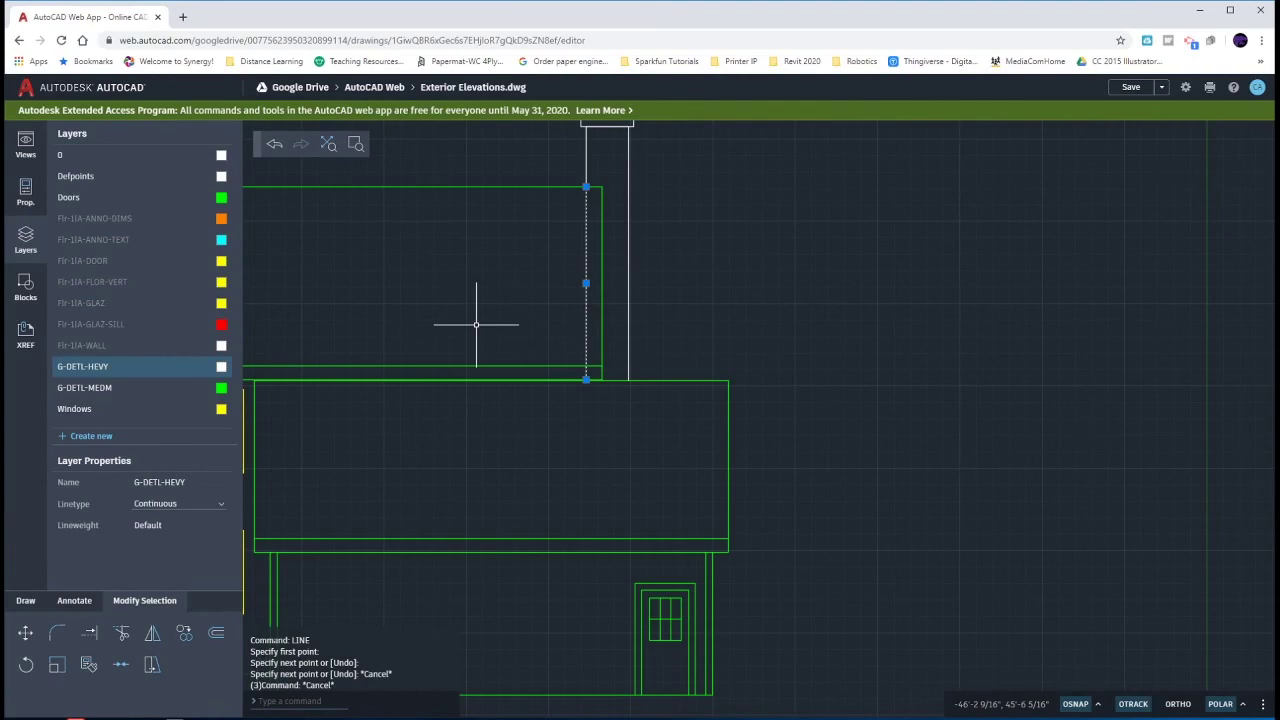
key("Delete")
Step: Mirror the South elevation's chimney and cap across the vertical line through the main gable's peak, keeping the source objects
scroll(476, 432, "down", 4)
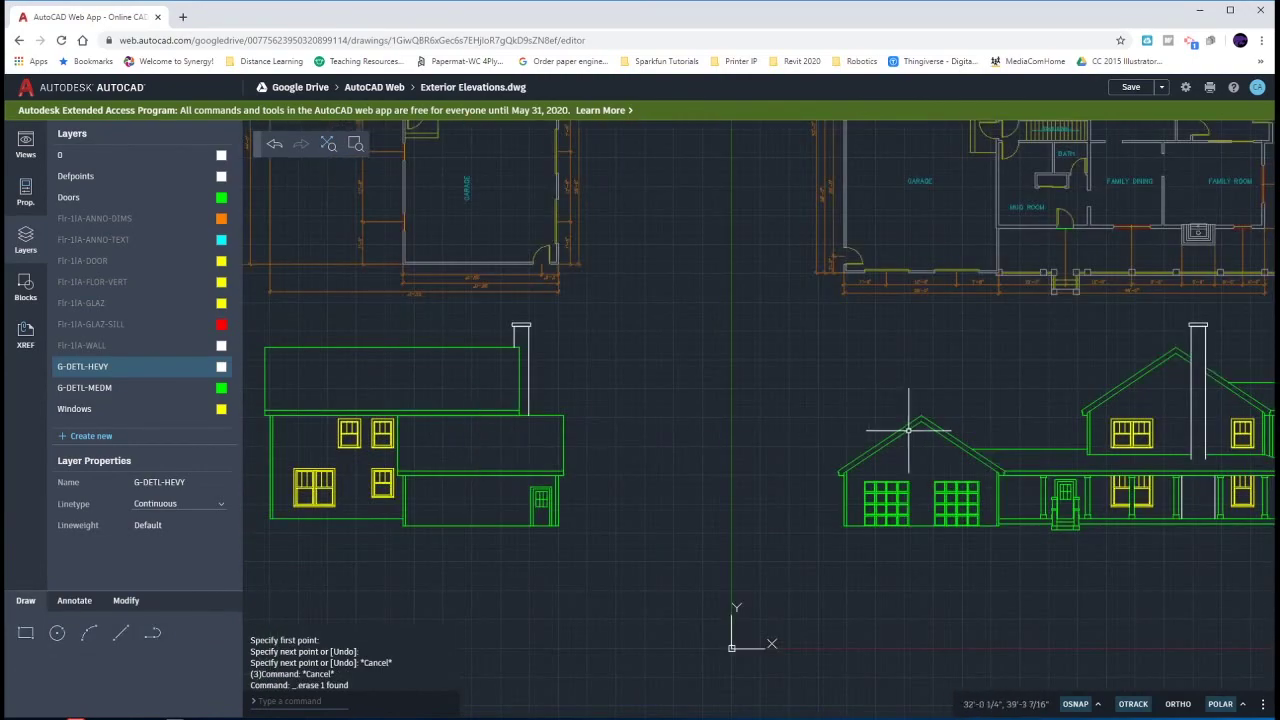
mouse_move(909, 431)
middle_mouse_down()
mouse_move(646, 434)
mouse_move(480, 459)
middle_mouse_up()
scroll(591, 420, "up", 6)
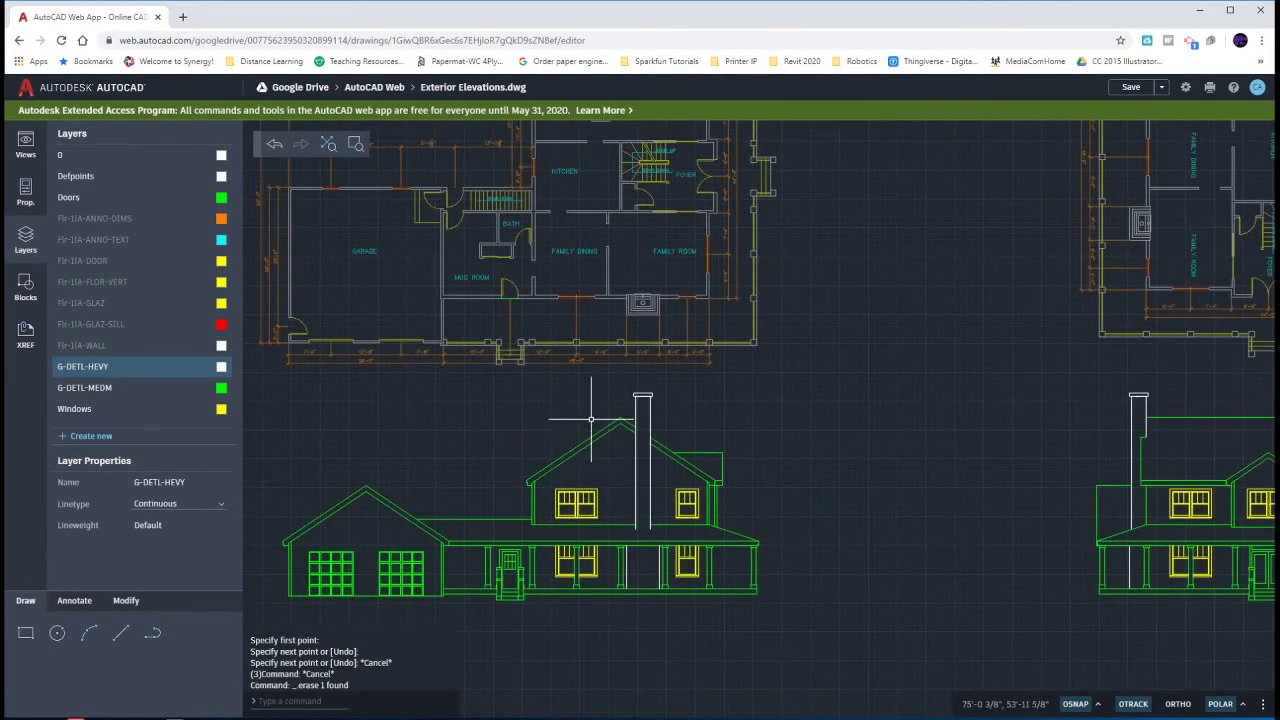
left_click(845, 401)
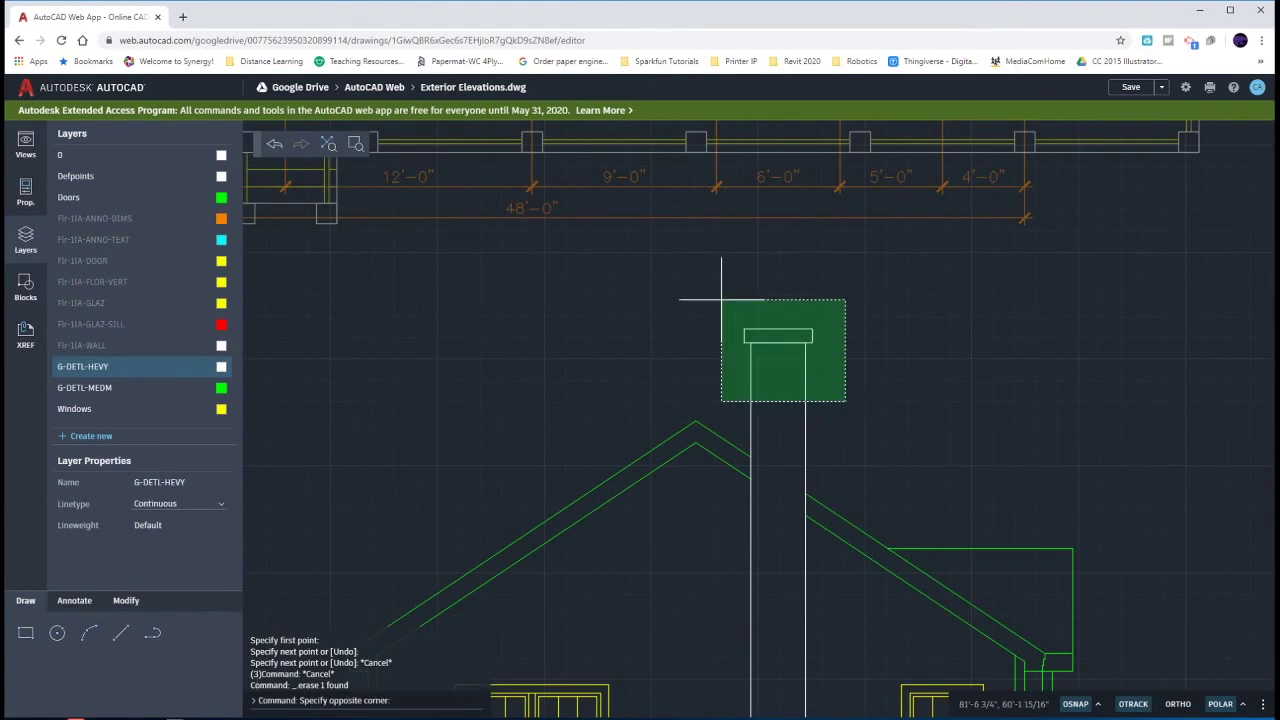
left_click(720, 298)
type("mirror")
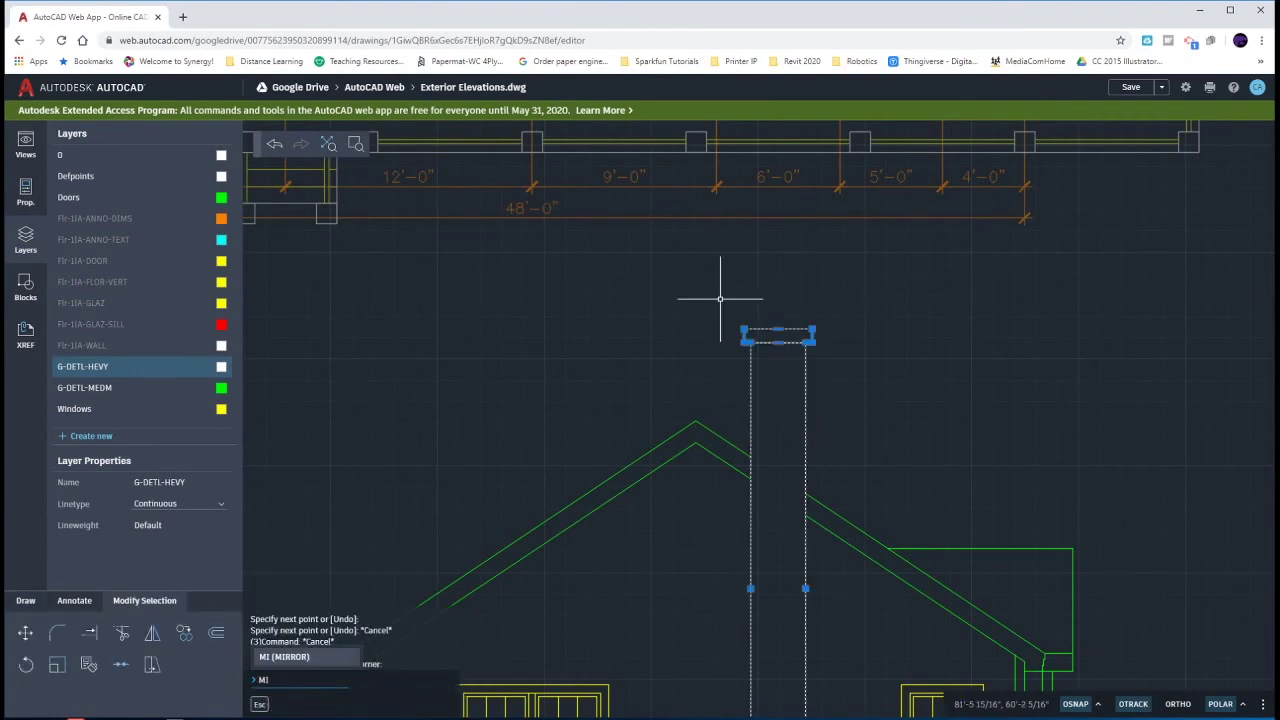
key("Return")
left_click(697, 420)
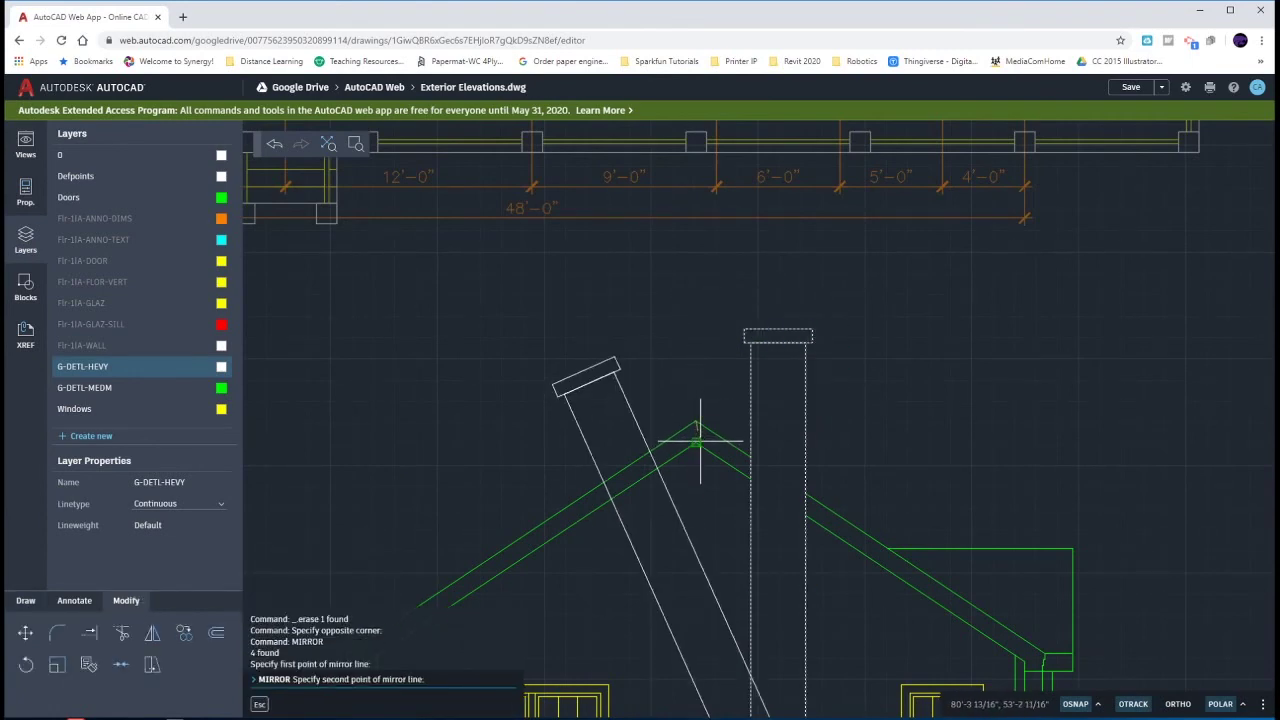
left_click(696, 443)
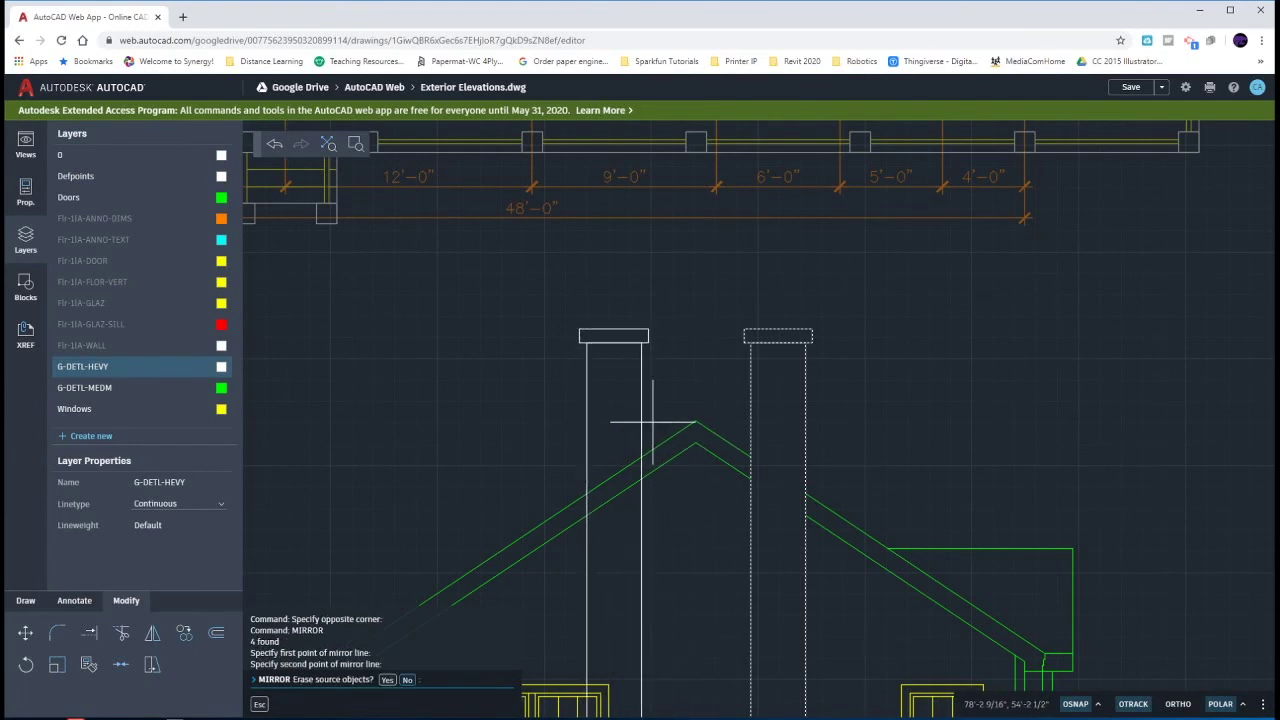
key("Return")
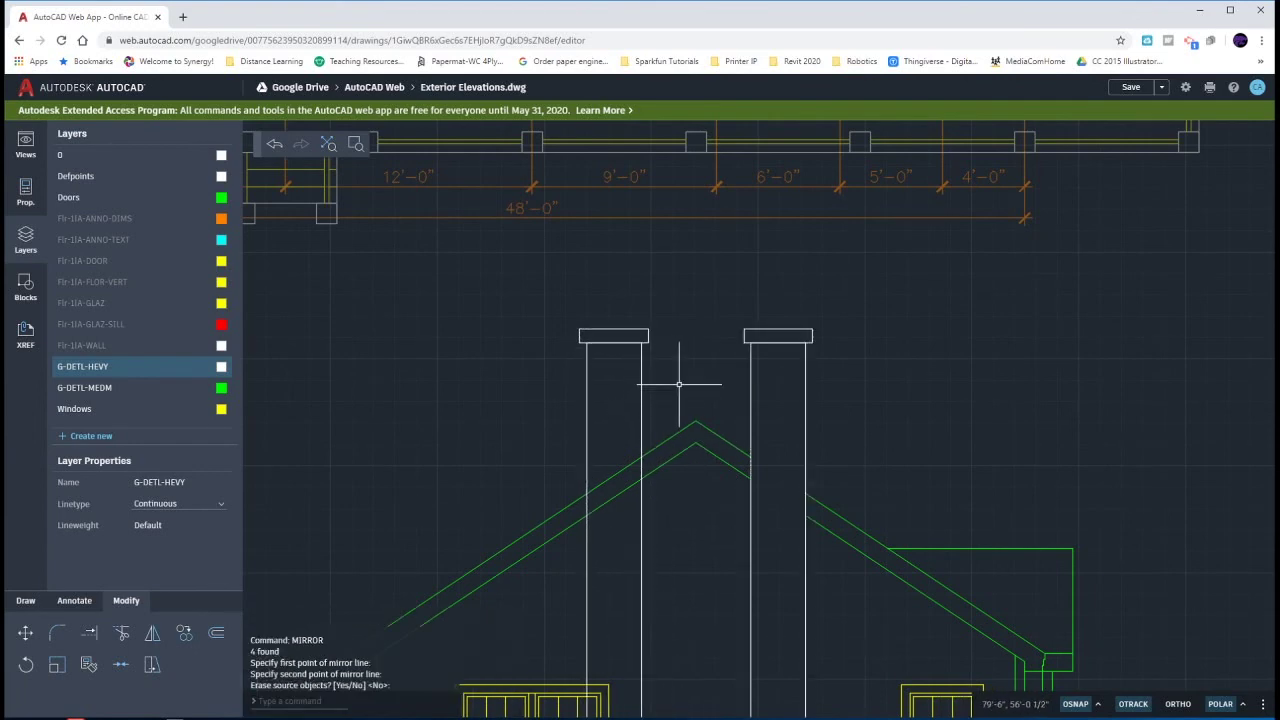
Step: Move the mirrored chimney and cap from the South elevation's main gable peak to the gable peak of the right-most elevation
left_click(680, 386)
left_click(543, 290)
type("m")
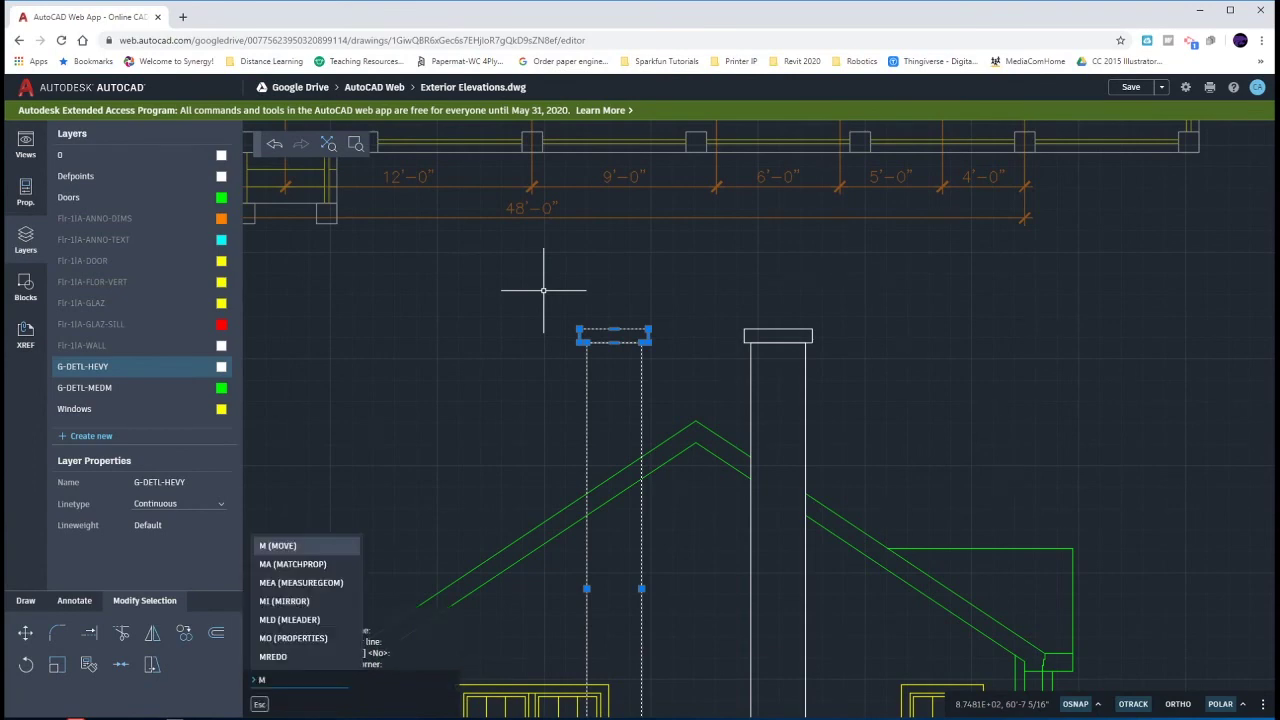
key("Return")
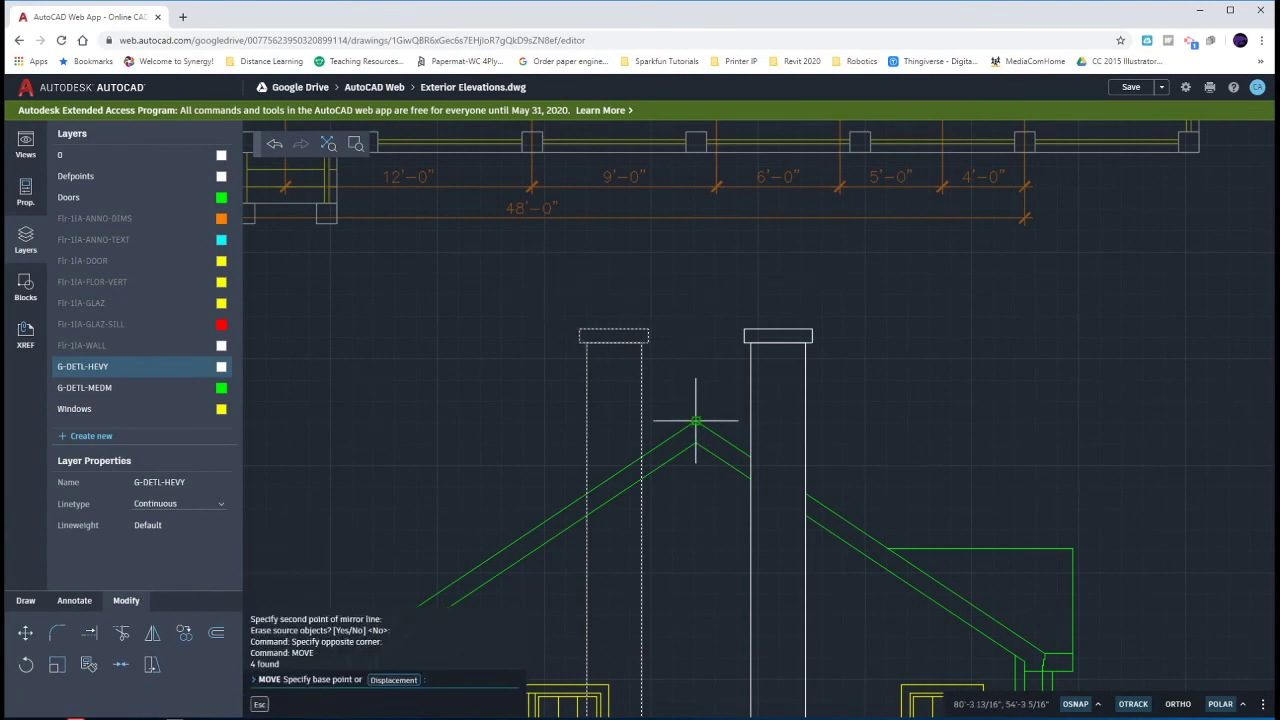
left_click(697, 420)
scroll(697, 420, "down", 5)
scroll(697, 420, "down", 5)
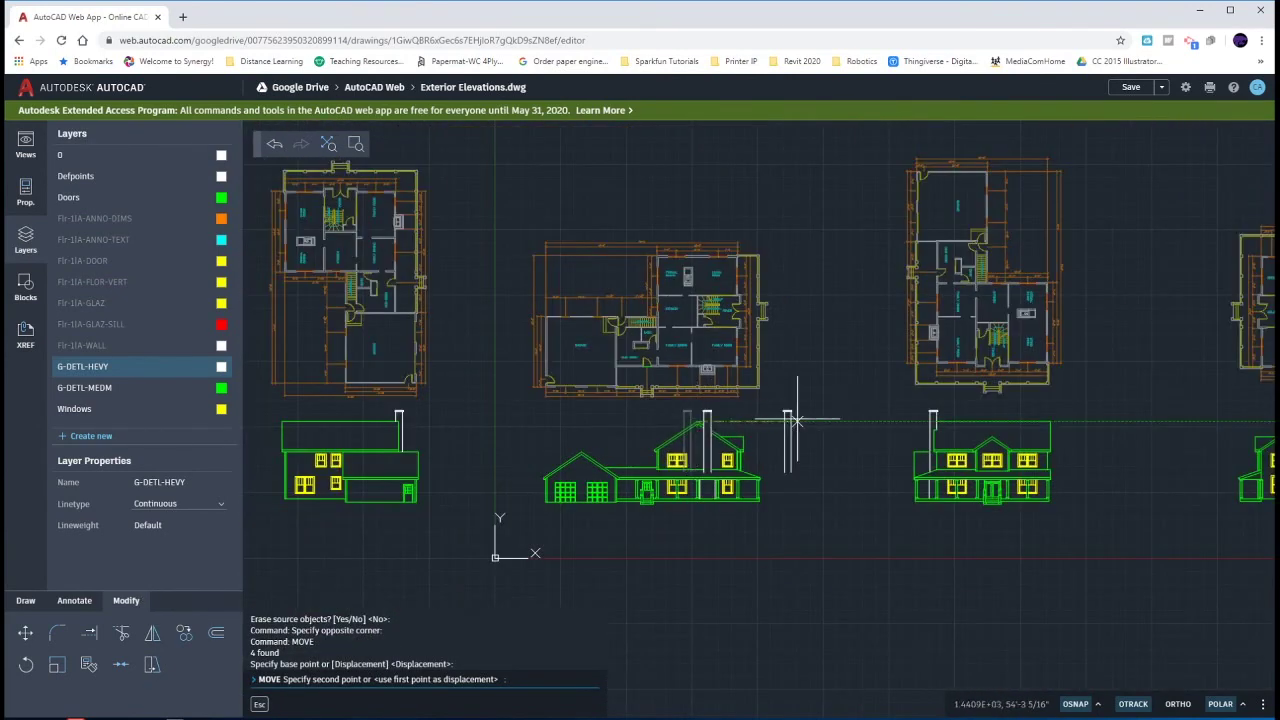
middle_click_drag(845, 421, 462, 421)
scroll(913, 416, "up", 5)
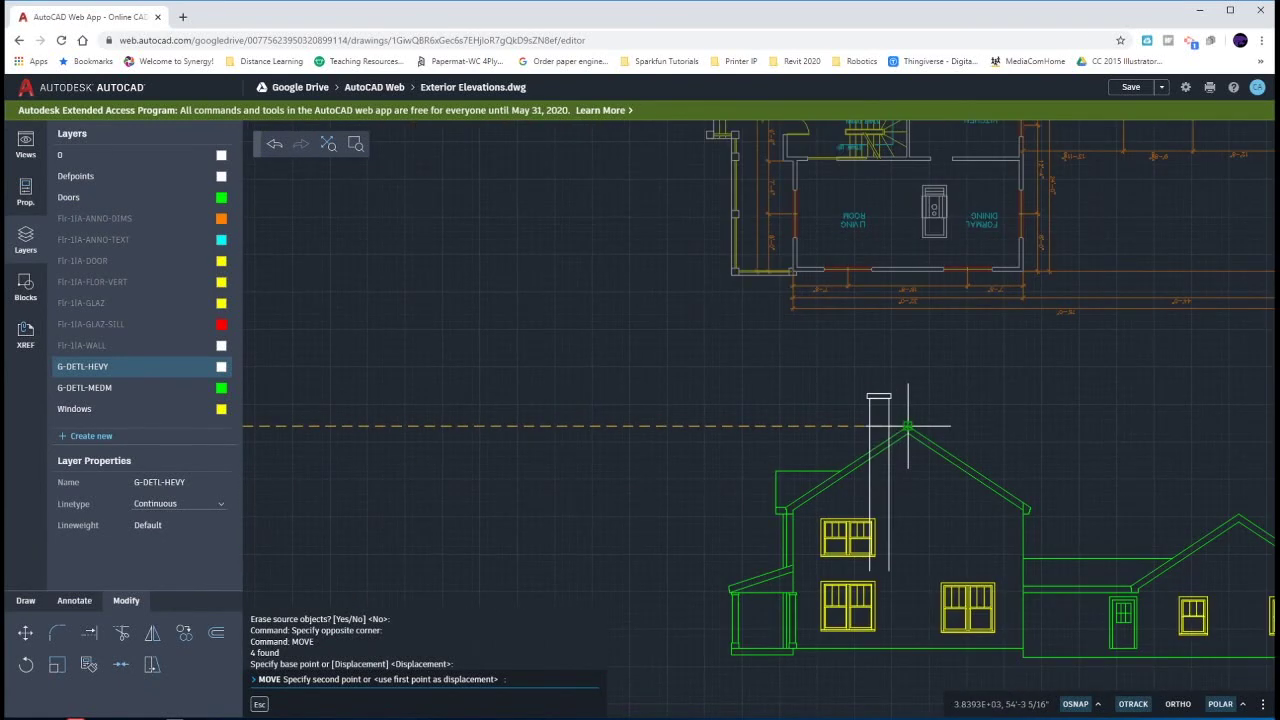
left_click(908, 425)
key("Escape")
Step: Trim the moved chimney's two side lines between the roof's edge lines and erase their leftover segments below the roof
scroll(881, 428, "up", 2)
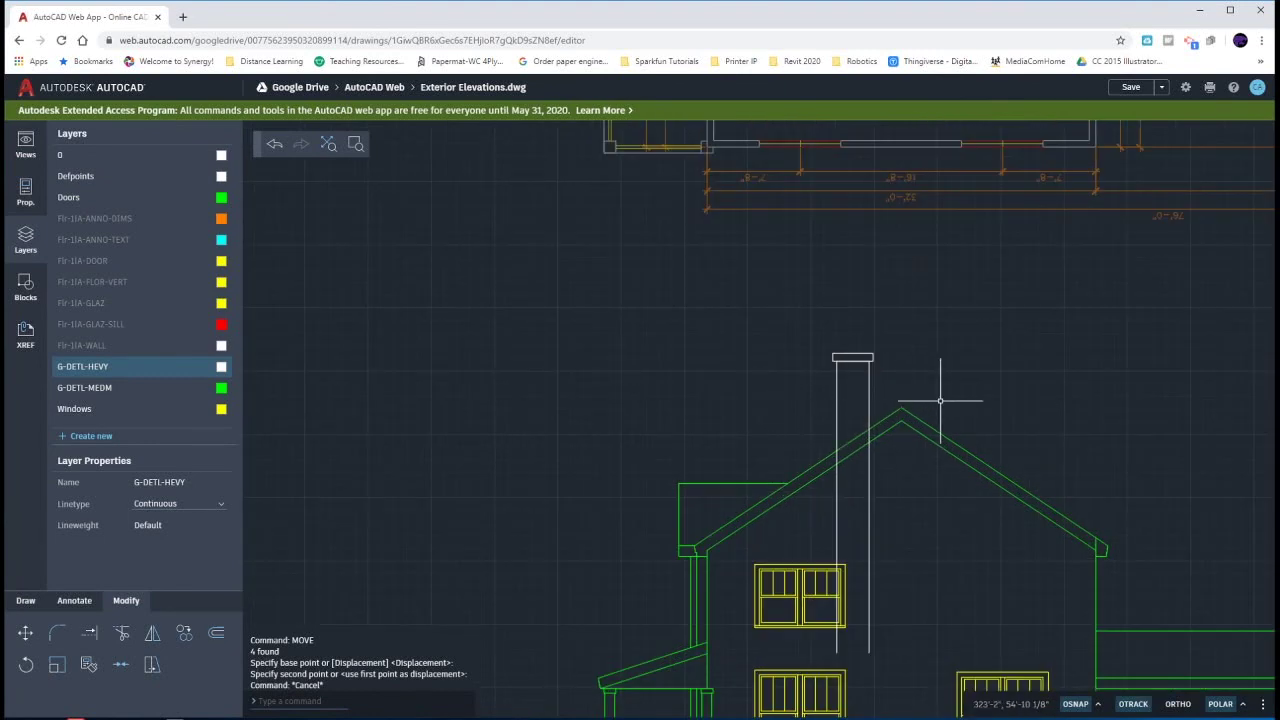
type("tr")
key("Return")
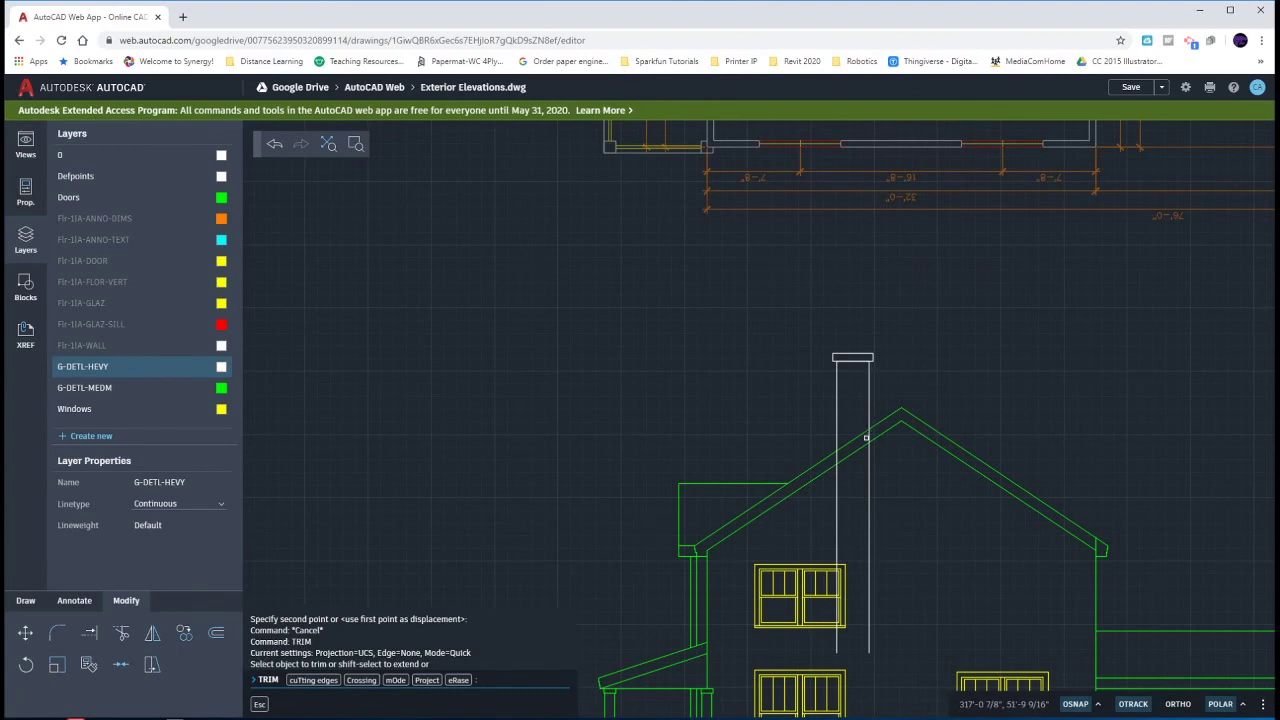
key("Escape")
key("Escape")
left_click(885, 519)
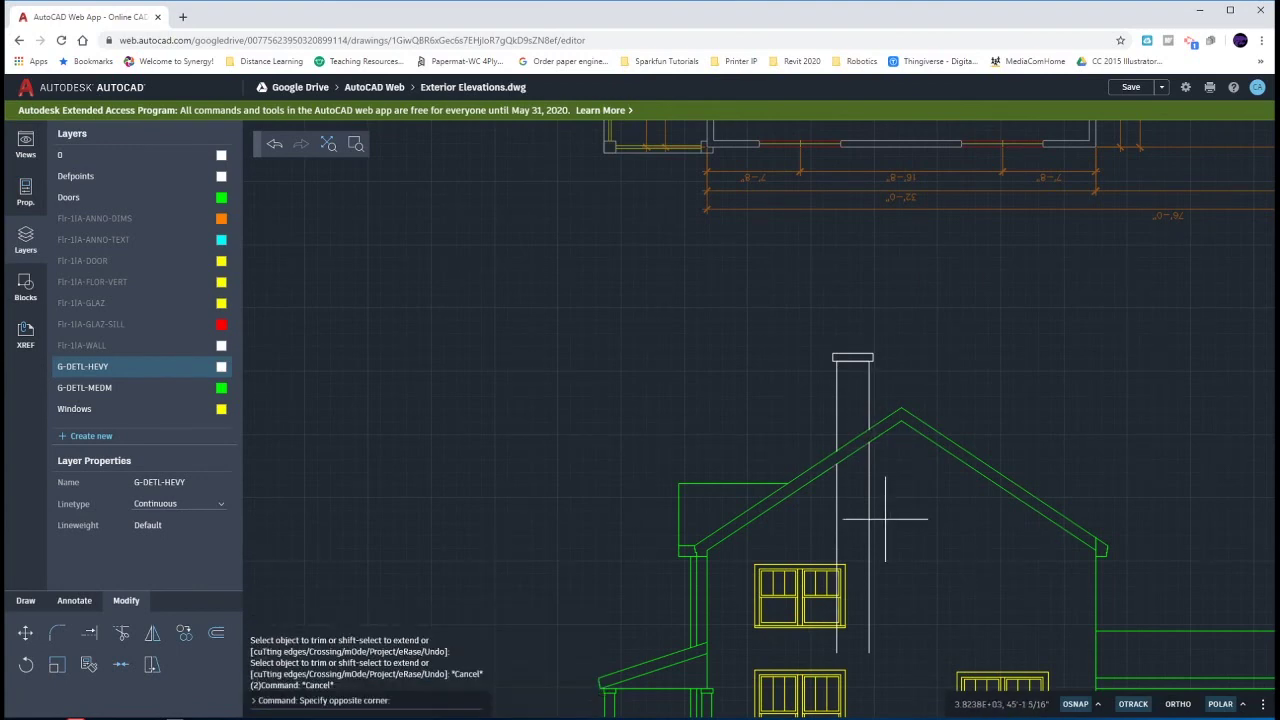
left_click(818, 511)
key("Delete")
scroll(754, 397, "down", 6)
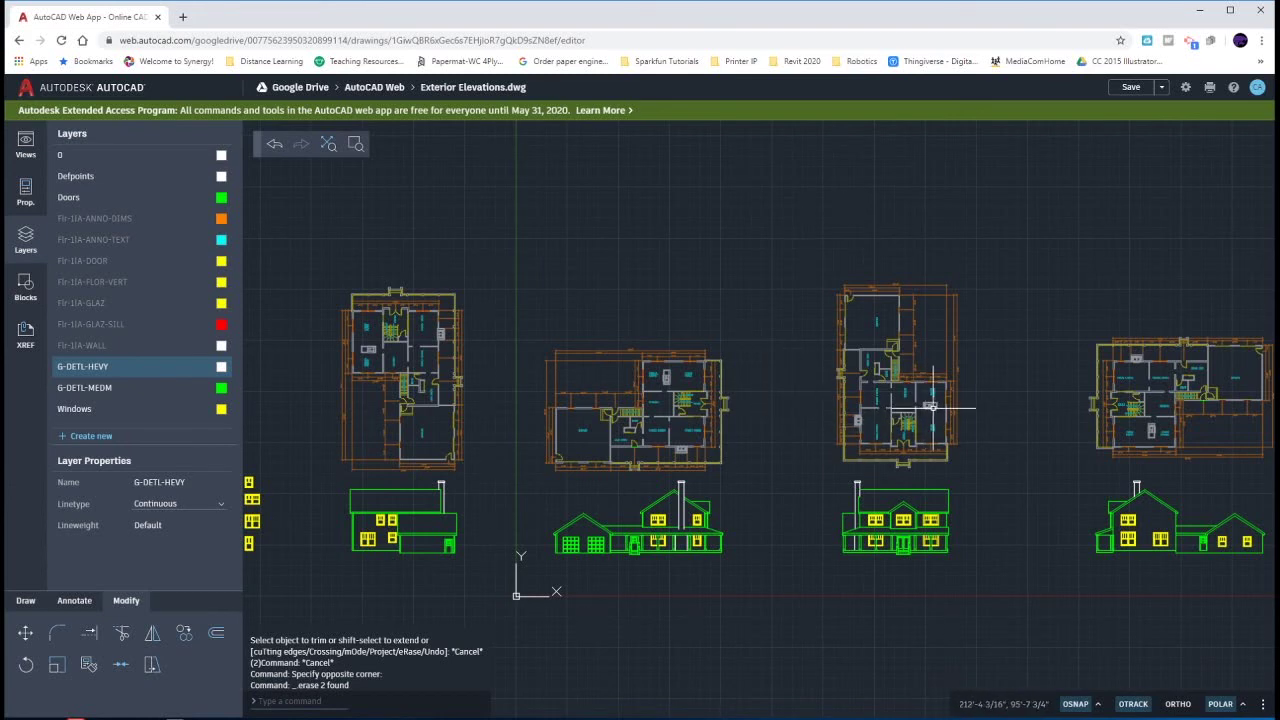
key("ctrl")
key("ctrl")
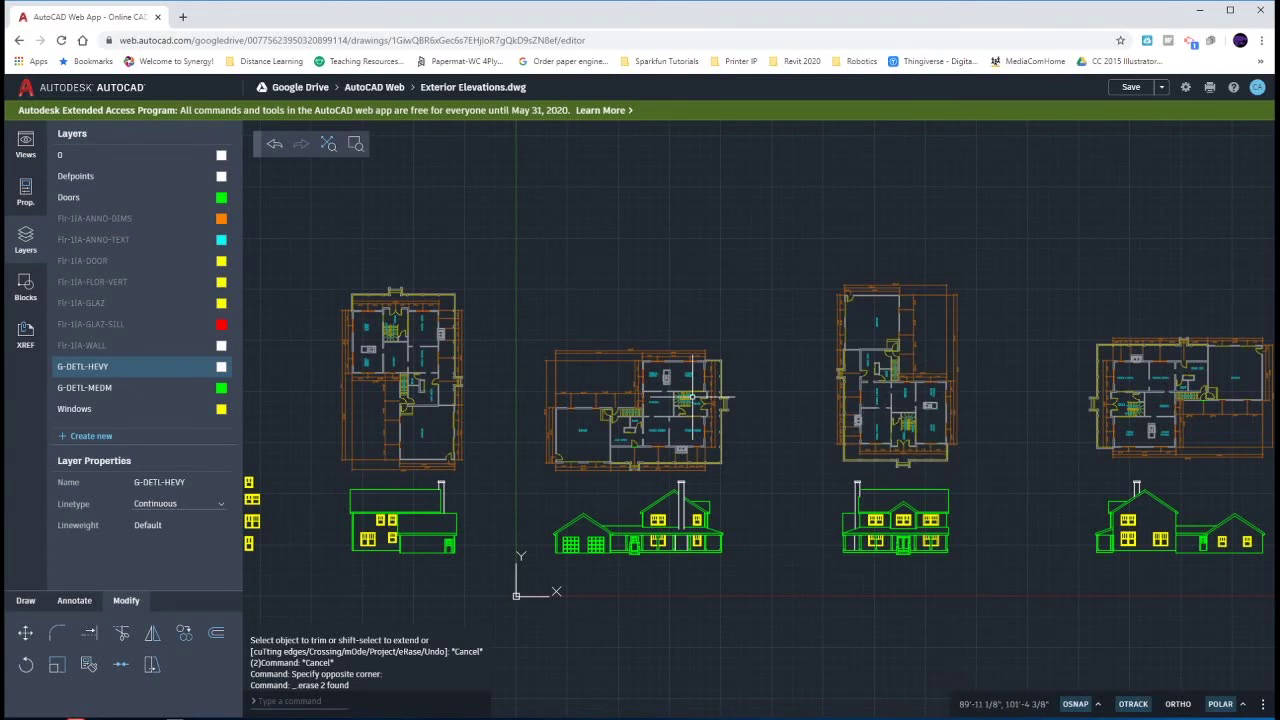
key("ctrl")
key("ctrl")
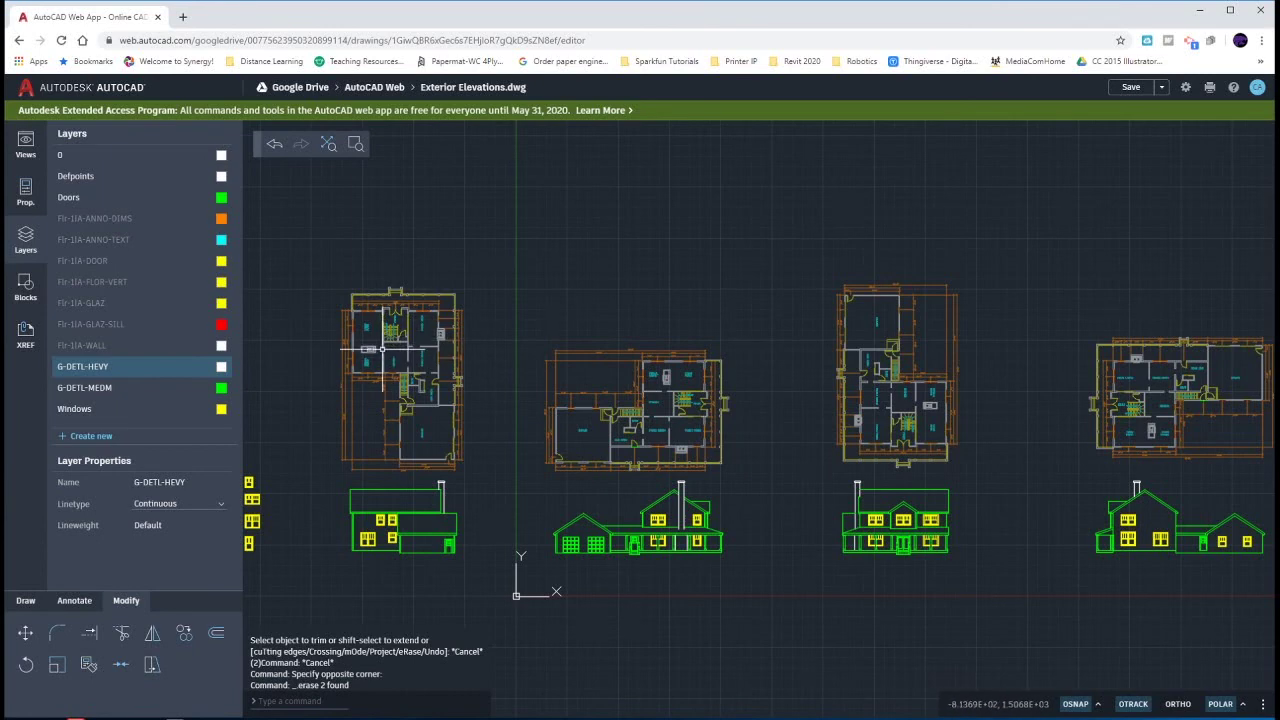
key("ctrl")
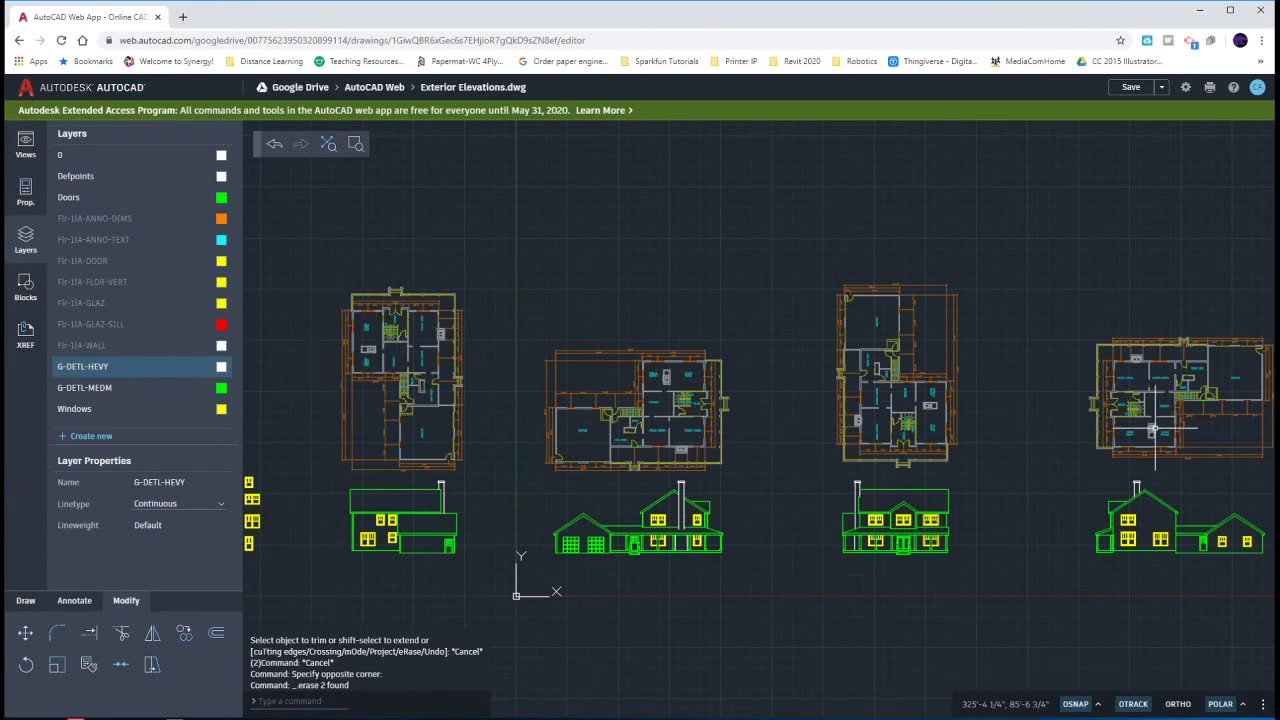